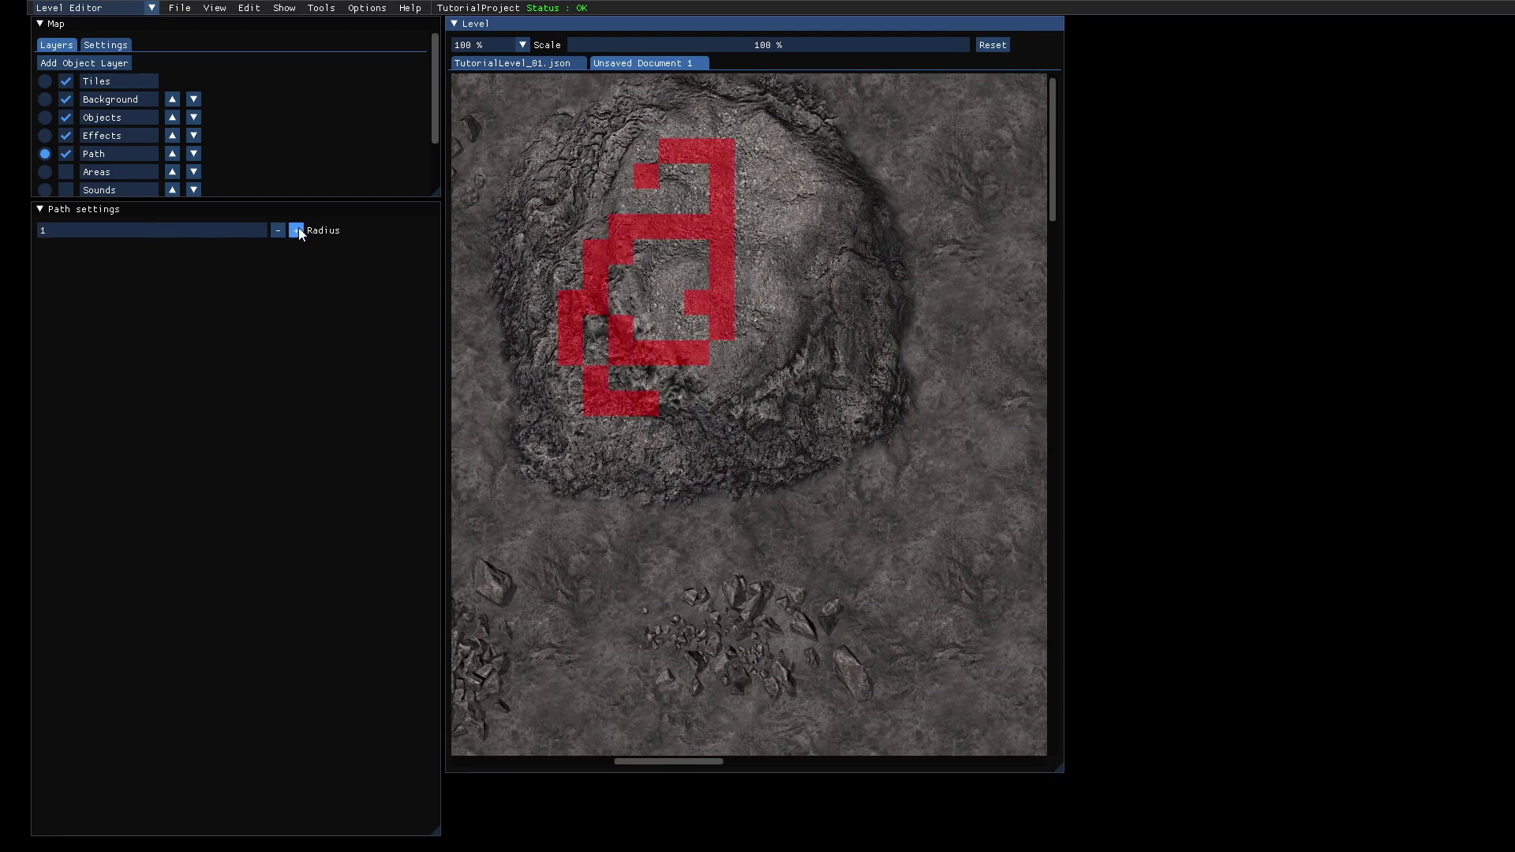
Raise the Path brush radius to 3.
click(297, 231)
click(297, 230)
Paint radius-3 red path over the middle and remaining parts of the rock outcrop.
mouse_move(600, 268)
mouse_down()
mouse_move(644, 361)
mouse_move(668, 160)
mouse_move(805, 220)
mouse_move(771, 375)
mouse_move(786, 415)
mouse_up()
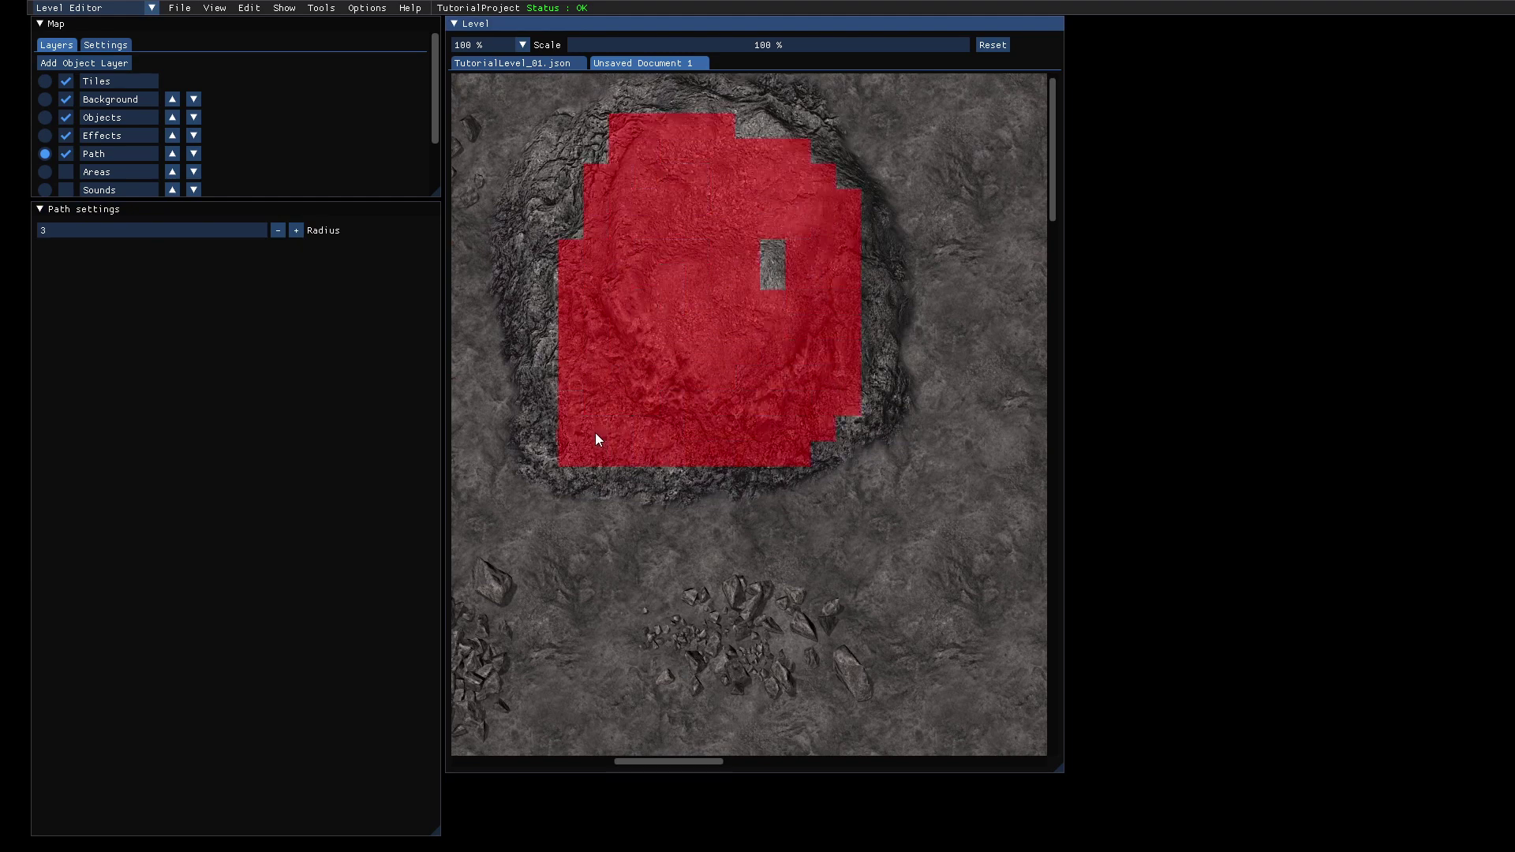
mouse_move(596, 439)
mouse_down()
mouse_move(551, 256)
mouse_move(632, 131)
mouse_move(794, 166)
mouse_move(859, 348)
mouse_move(820, 235)
mouse_up()
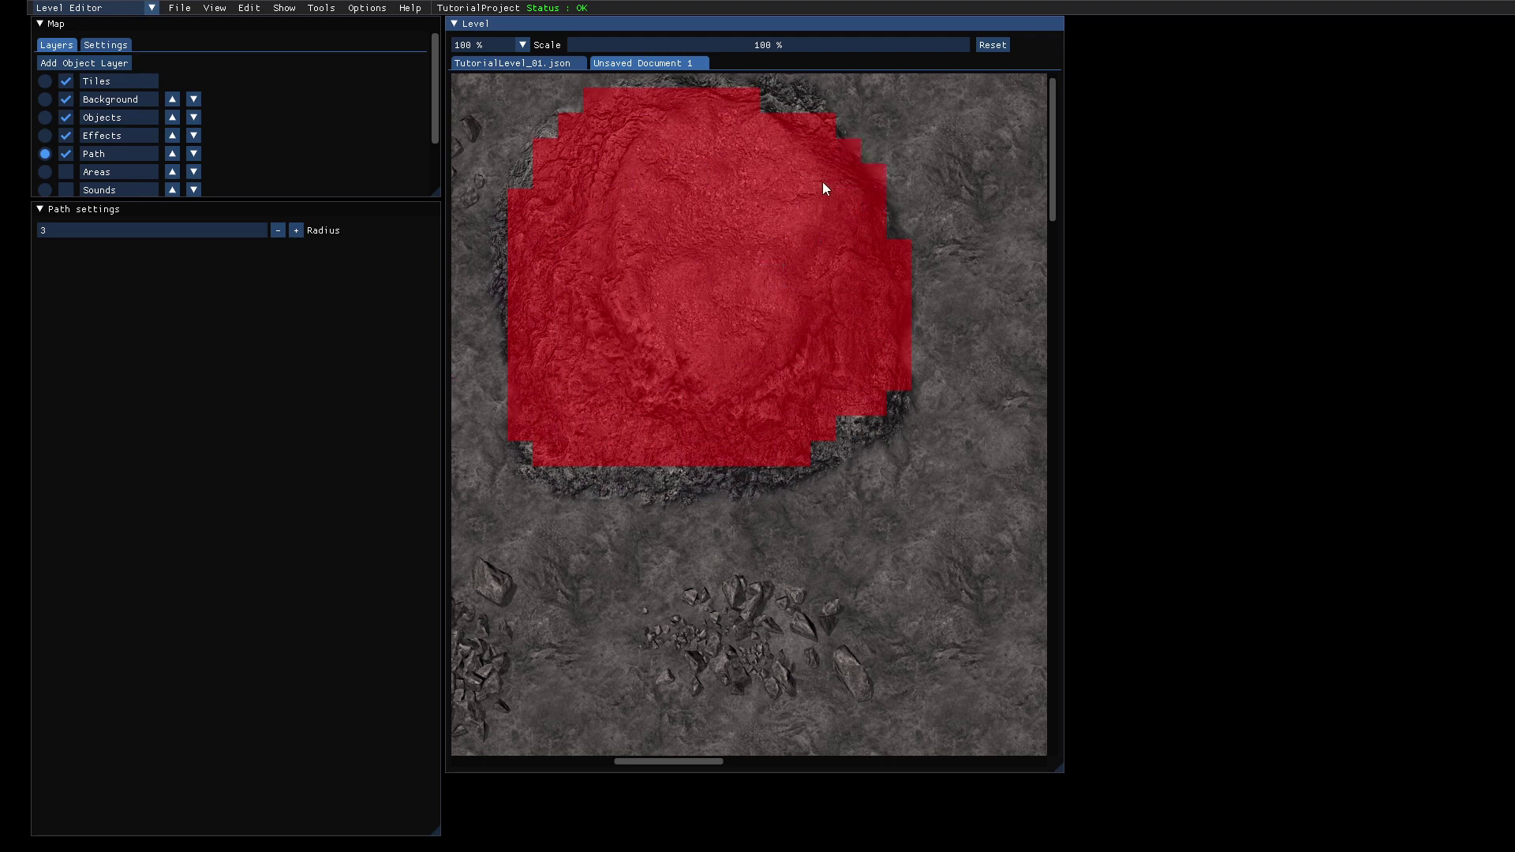
key(Left)
key(Right)
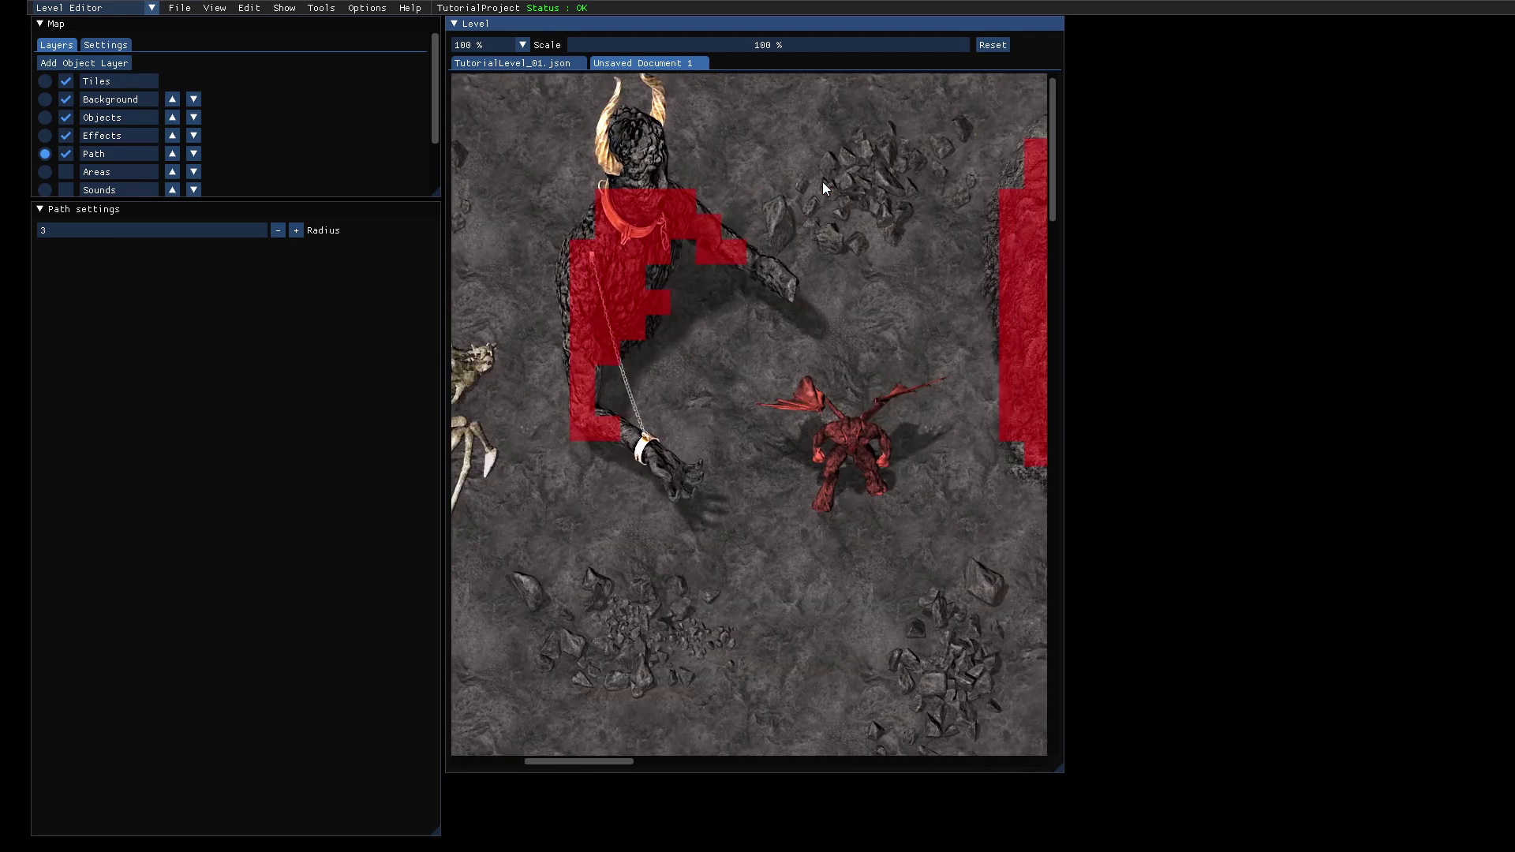
Save the level as Dungeon_01.json in the TutorialProject levels folder.
click(180, 8)
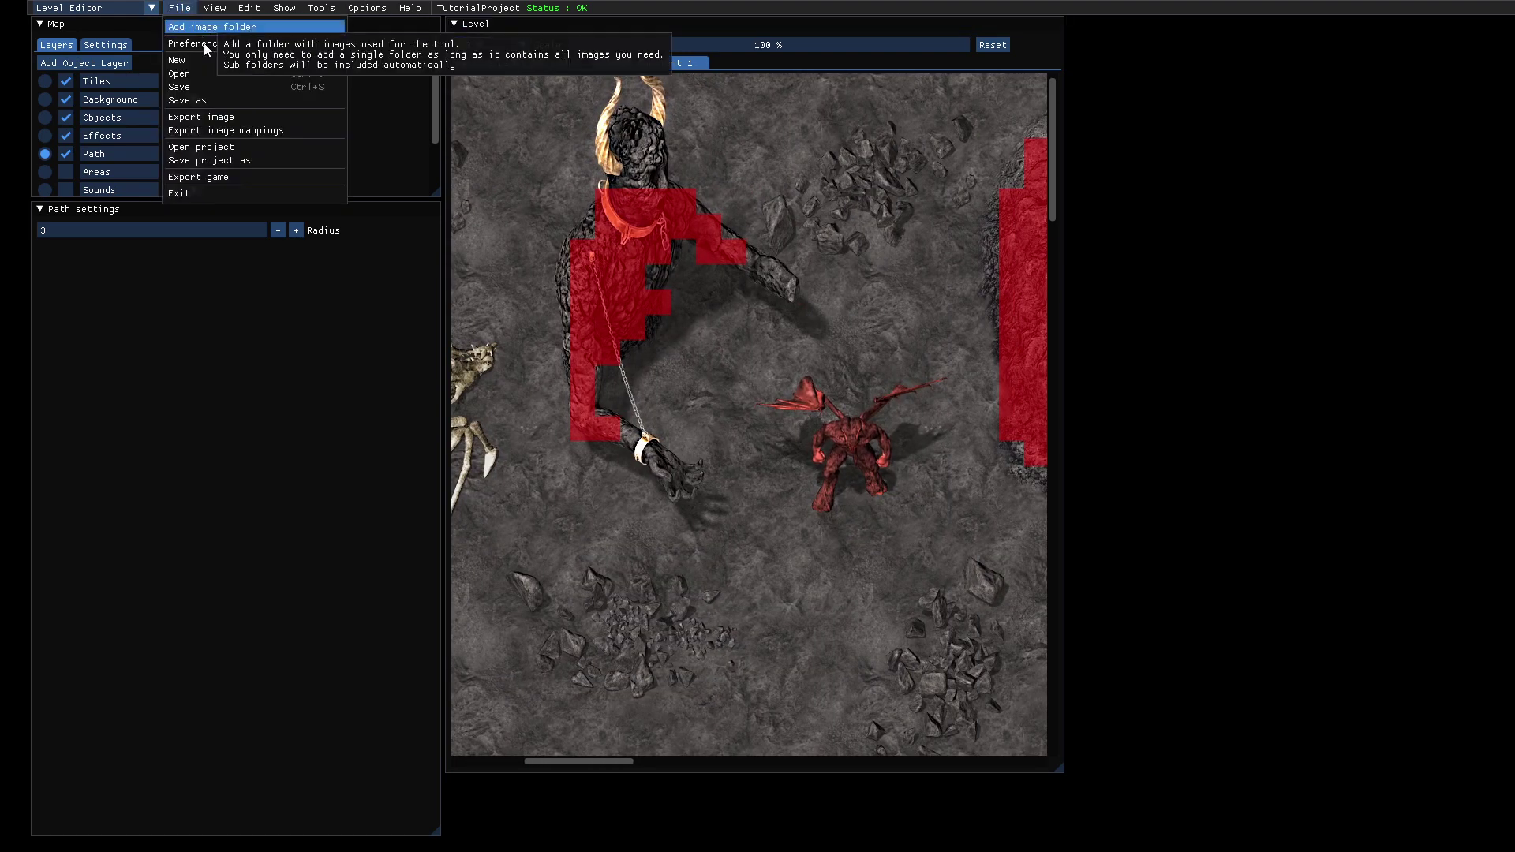
click(205, 87)
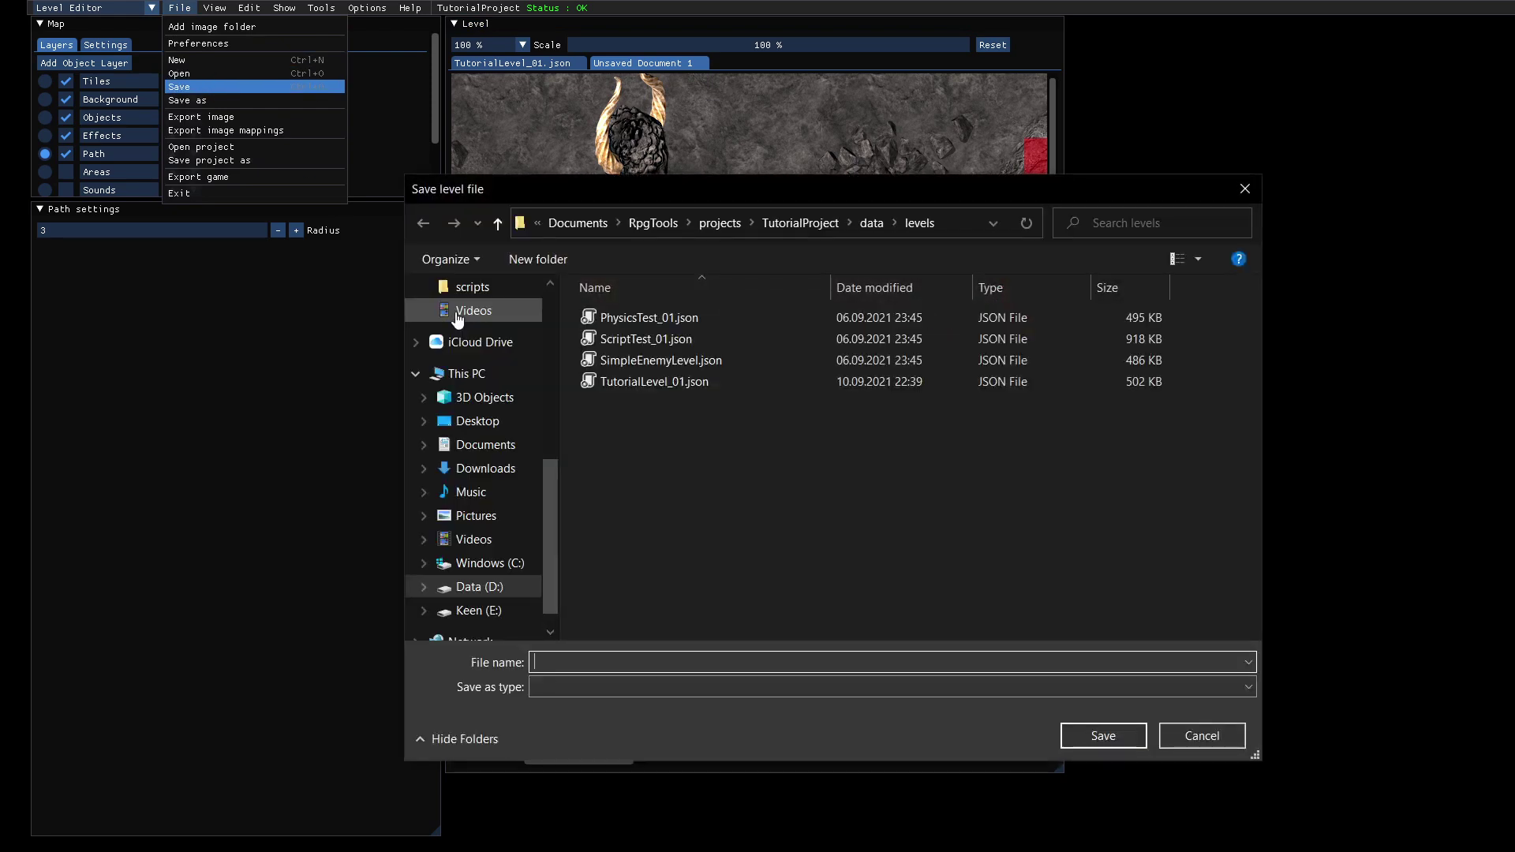
text(Dungeon_01)
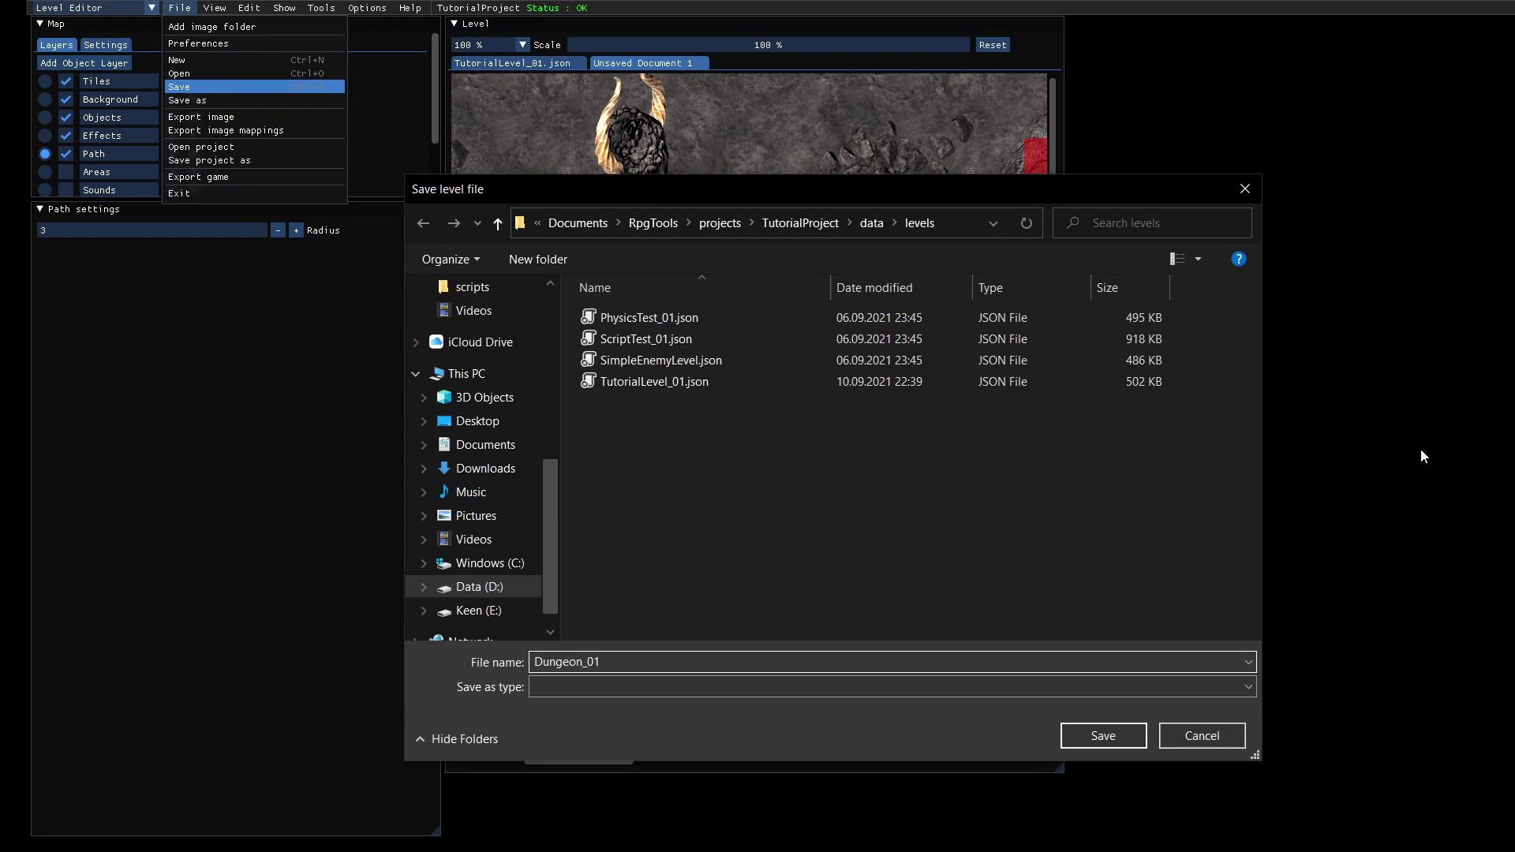
click(1099, 734)
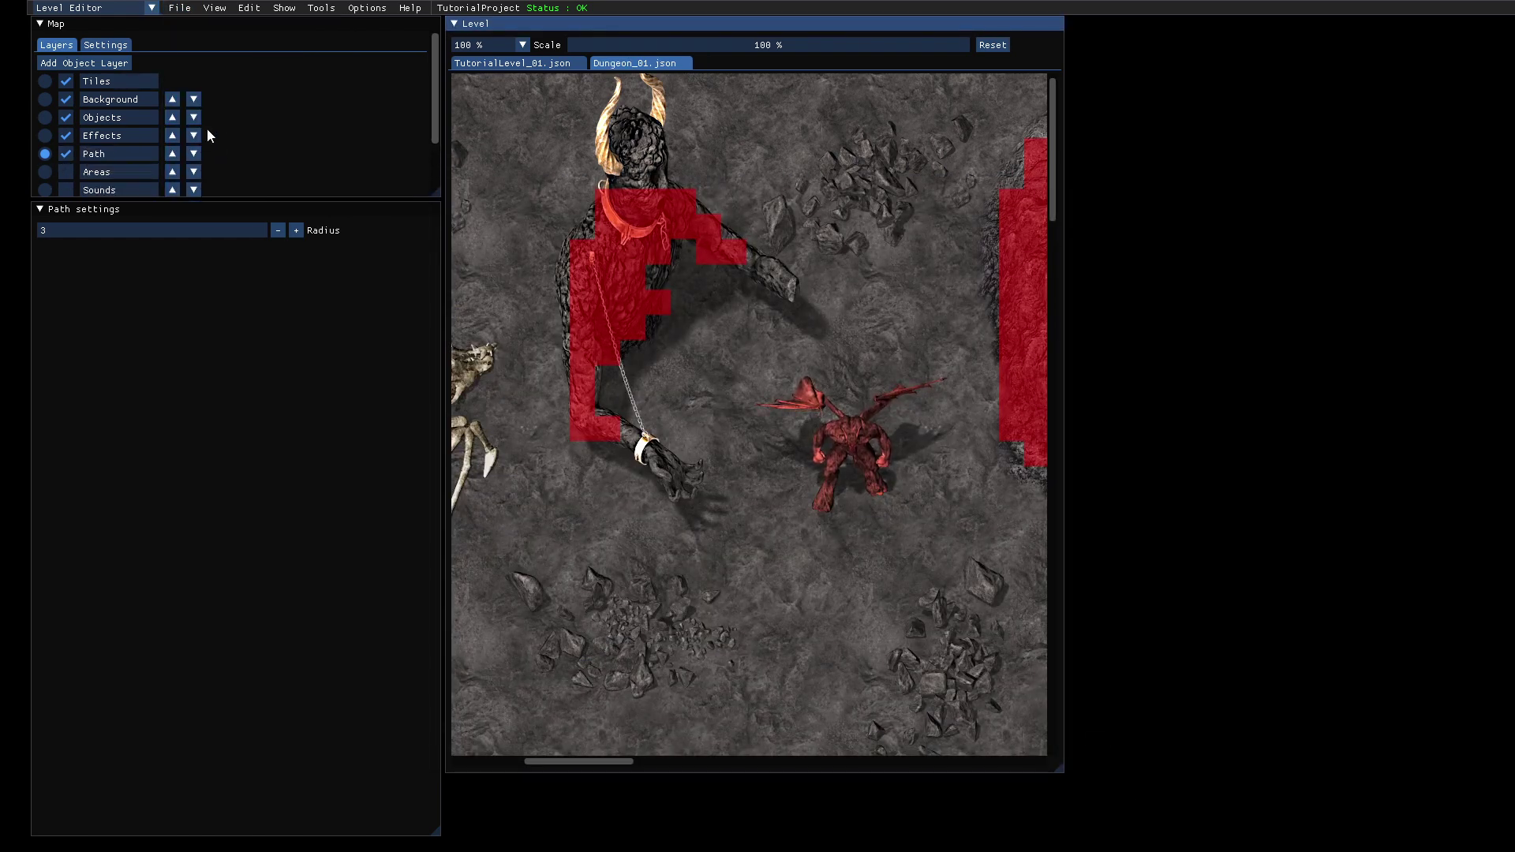
Switch to the Areas layer and change the new area Type from Rect to Circle.
click(45, 171)
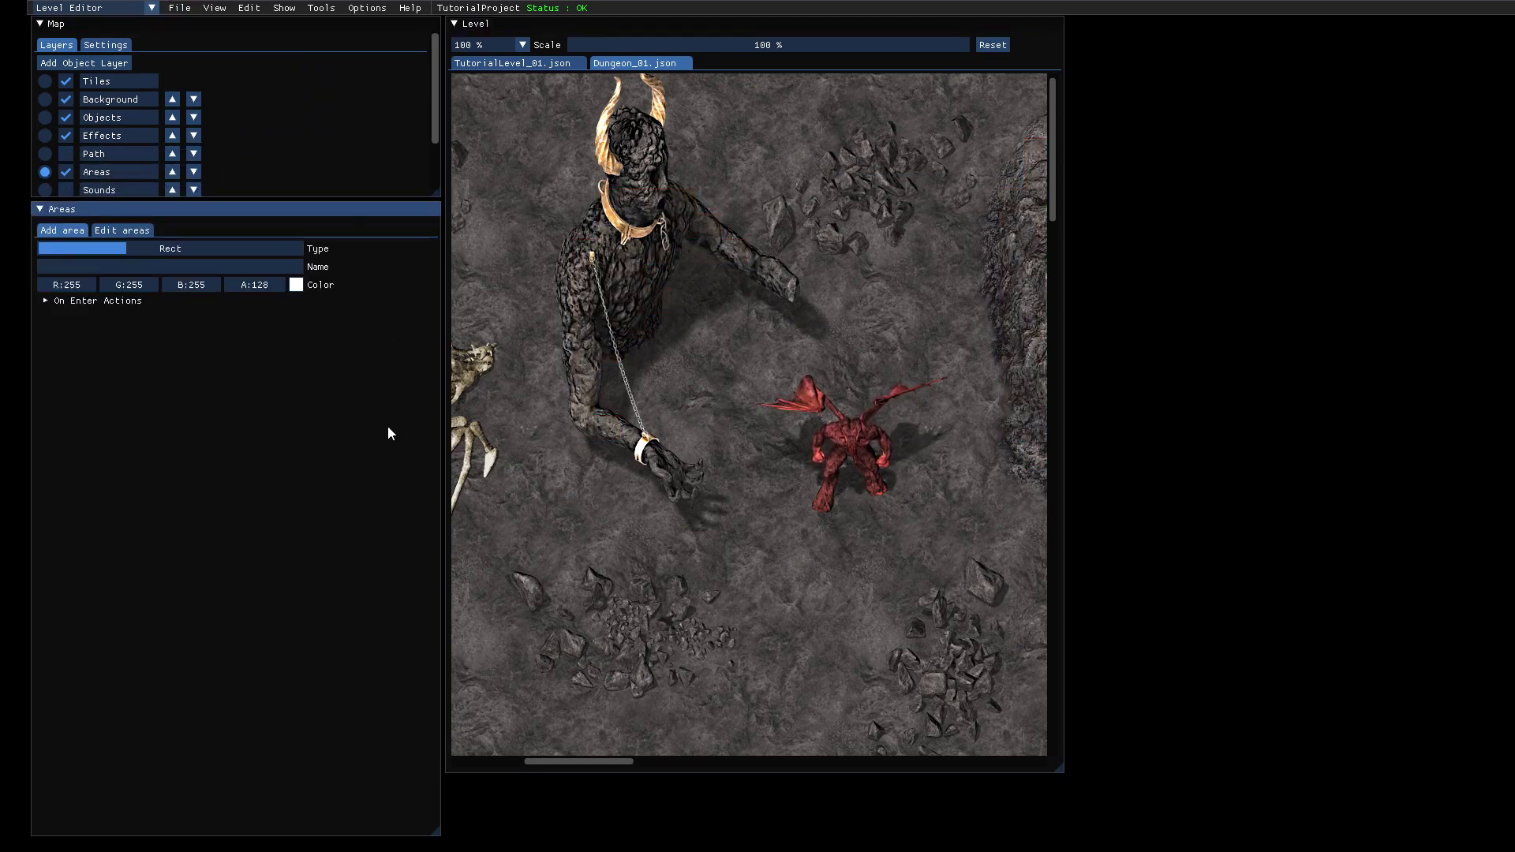
scroll(761, 539, down, 5)
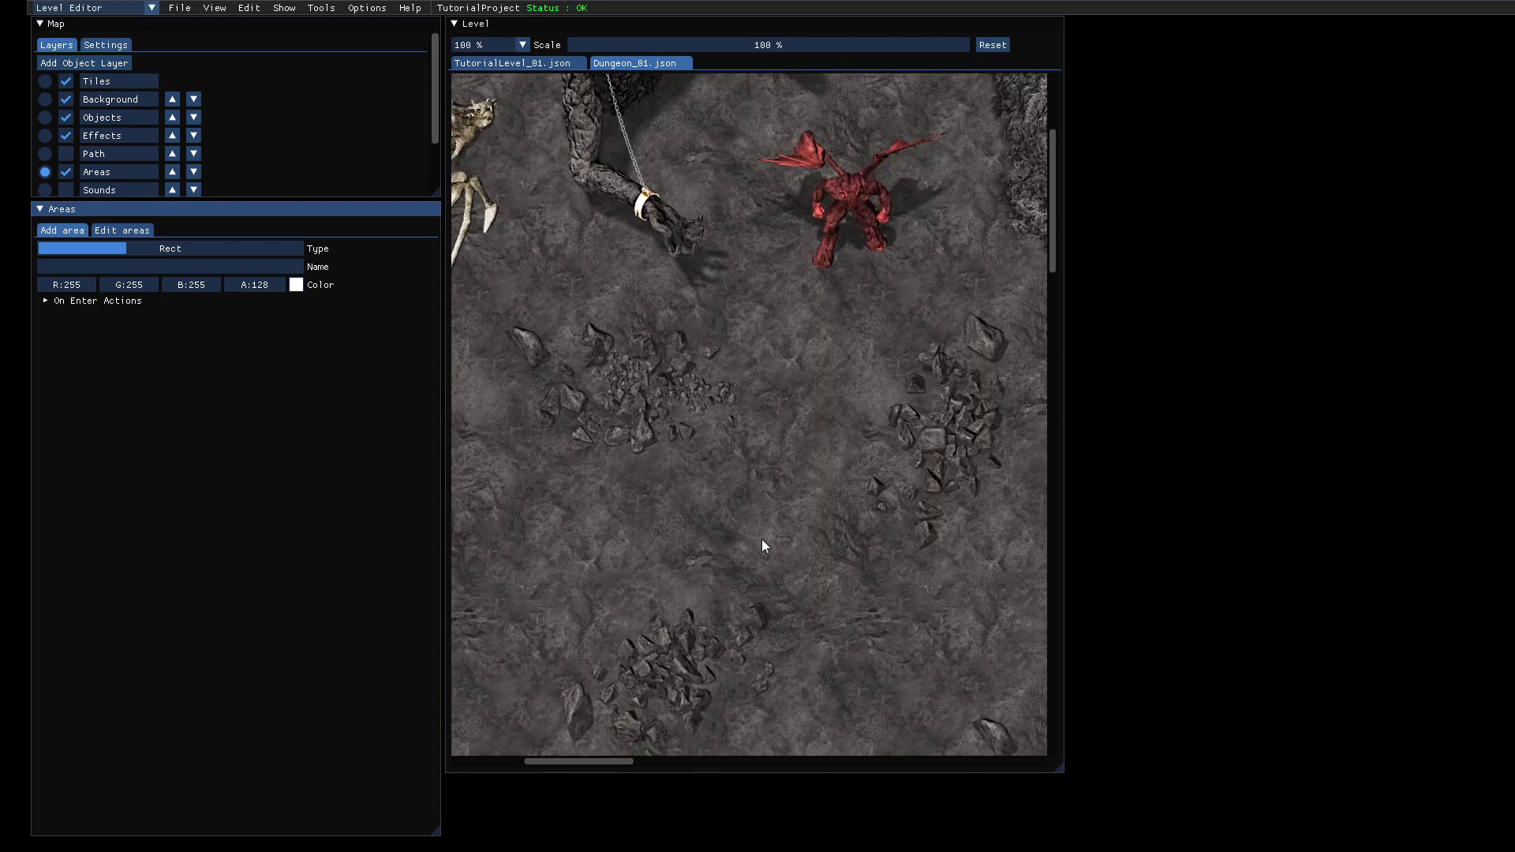
click(151, 260)
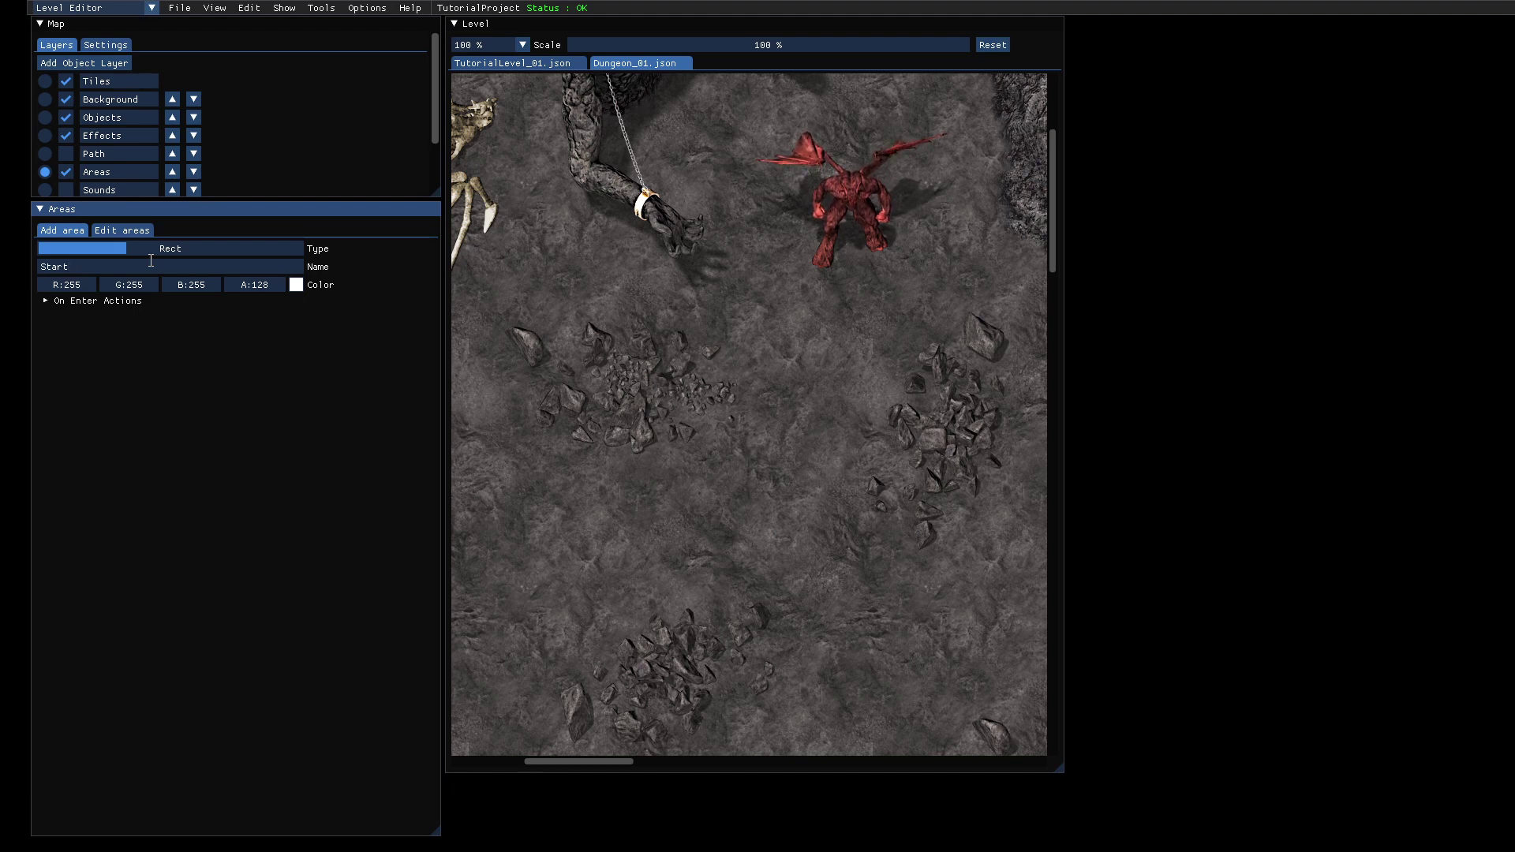
mouse_move(111, 251)
mouse_down()
mouse_move(225, 259)
mouse_move(94, 262)
mouse_up()
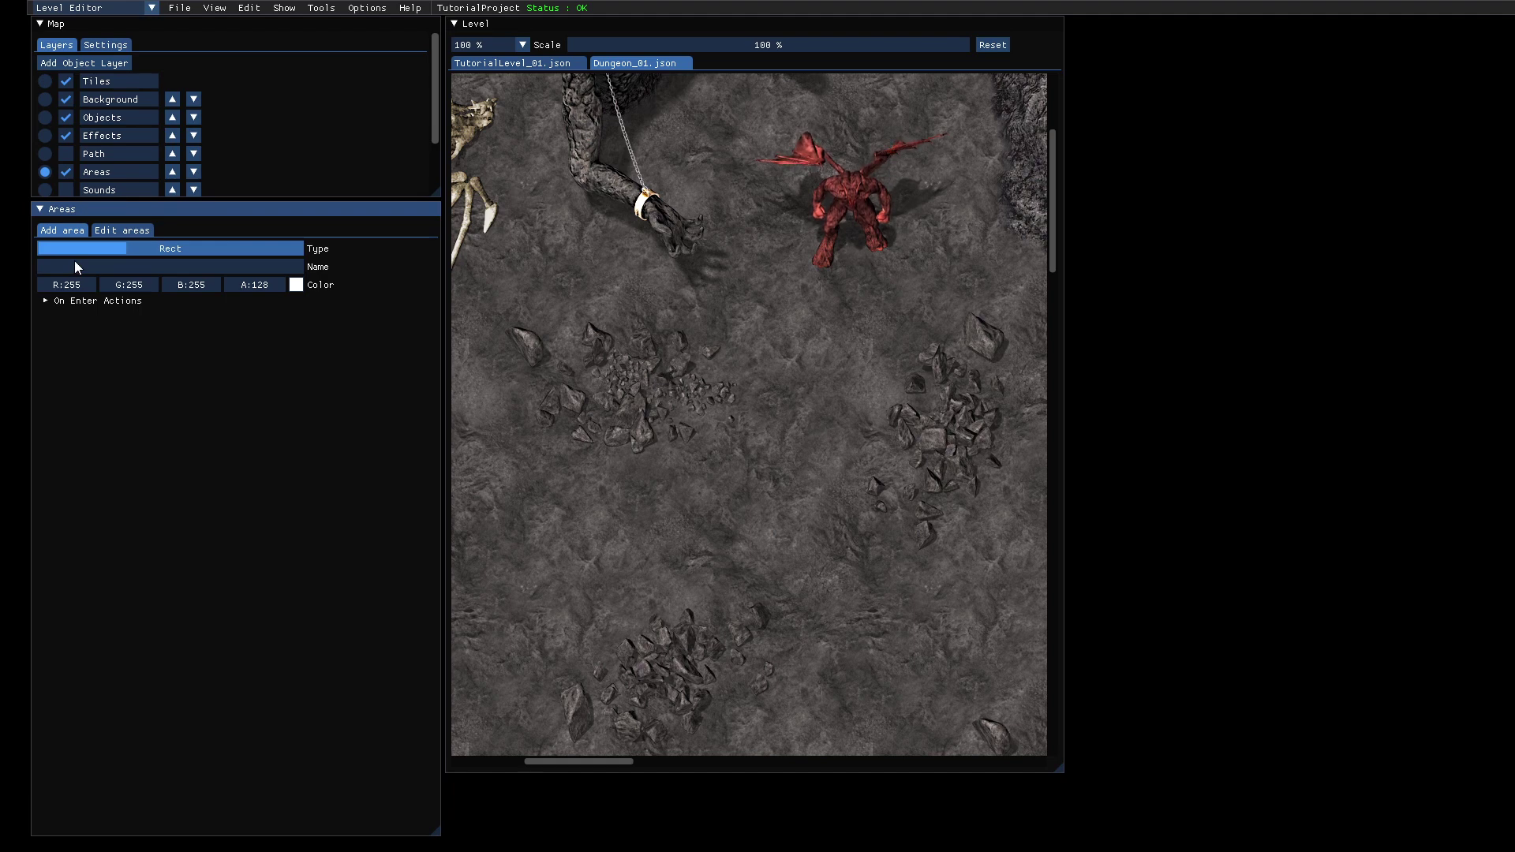
drag(74, 261, 156, 246)
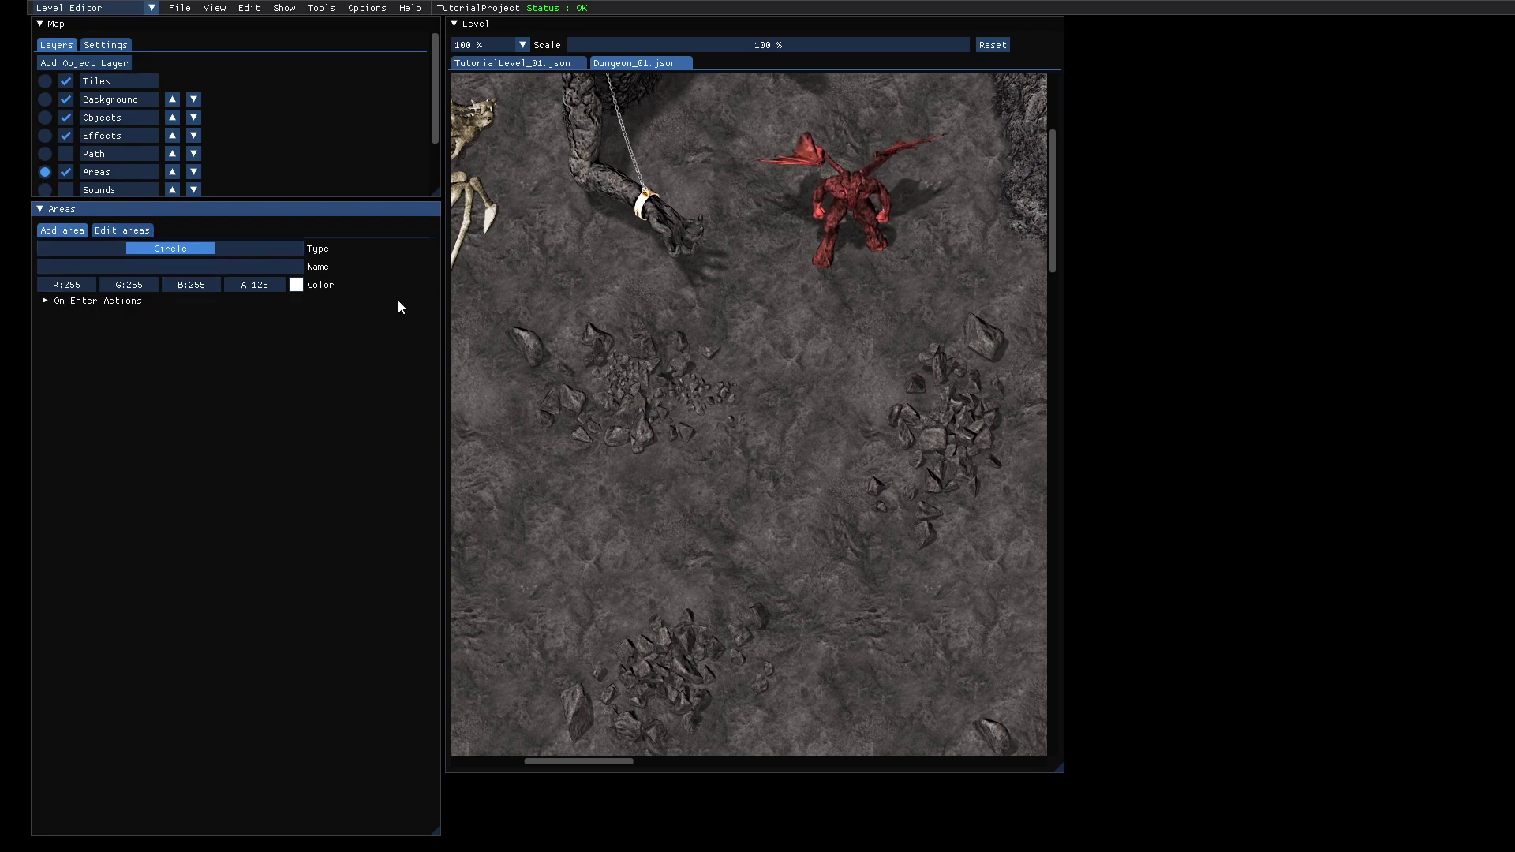
scroll(883, 587, down, 3)
scroll(883, 587, up, 5)
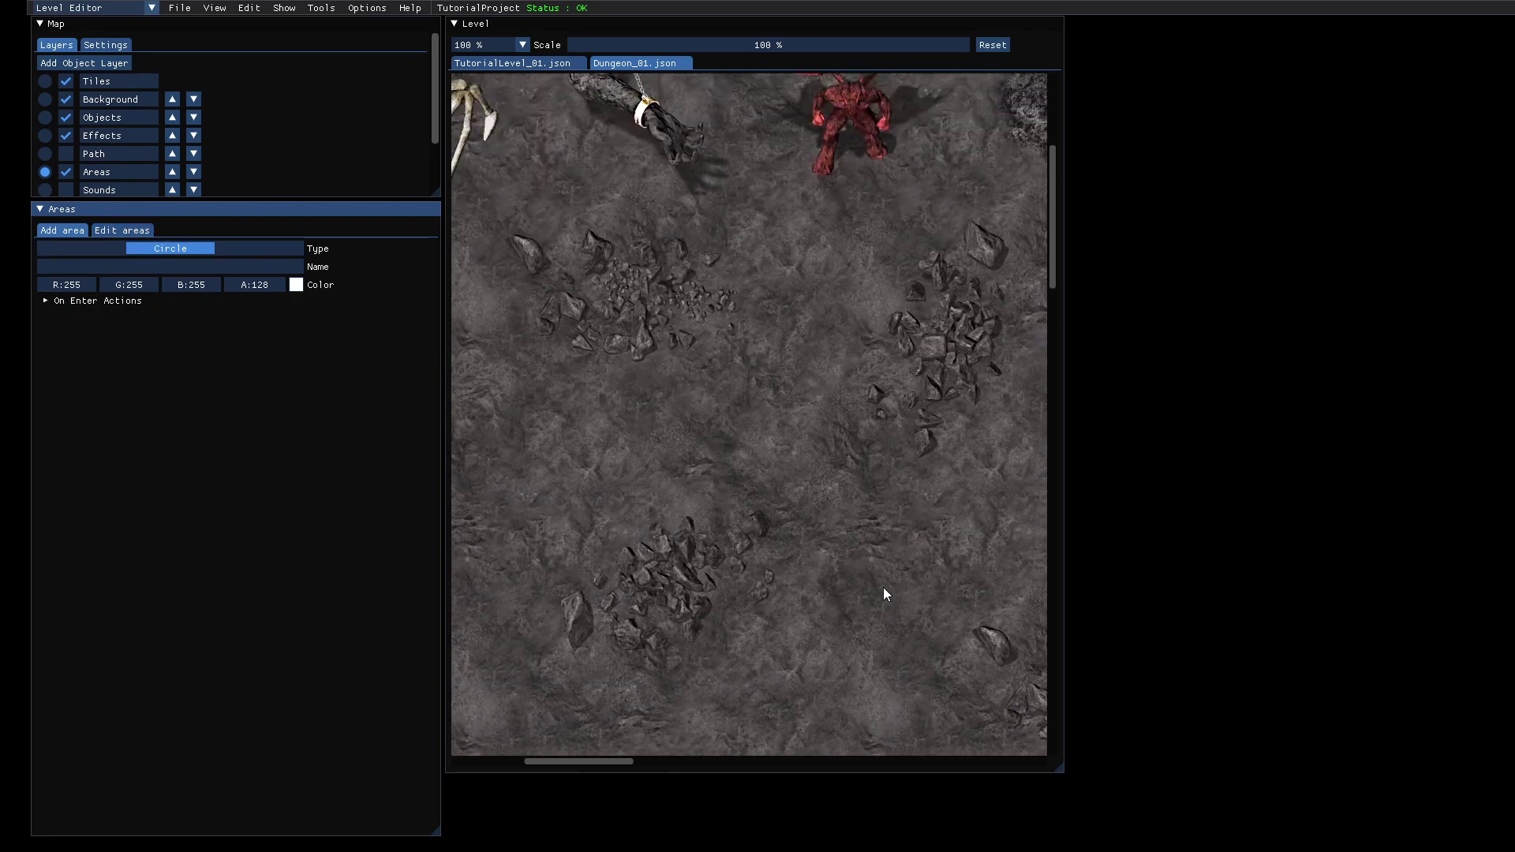
scroll(884, 588, down, 6)
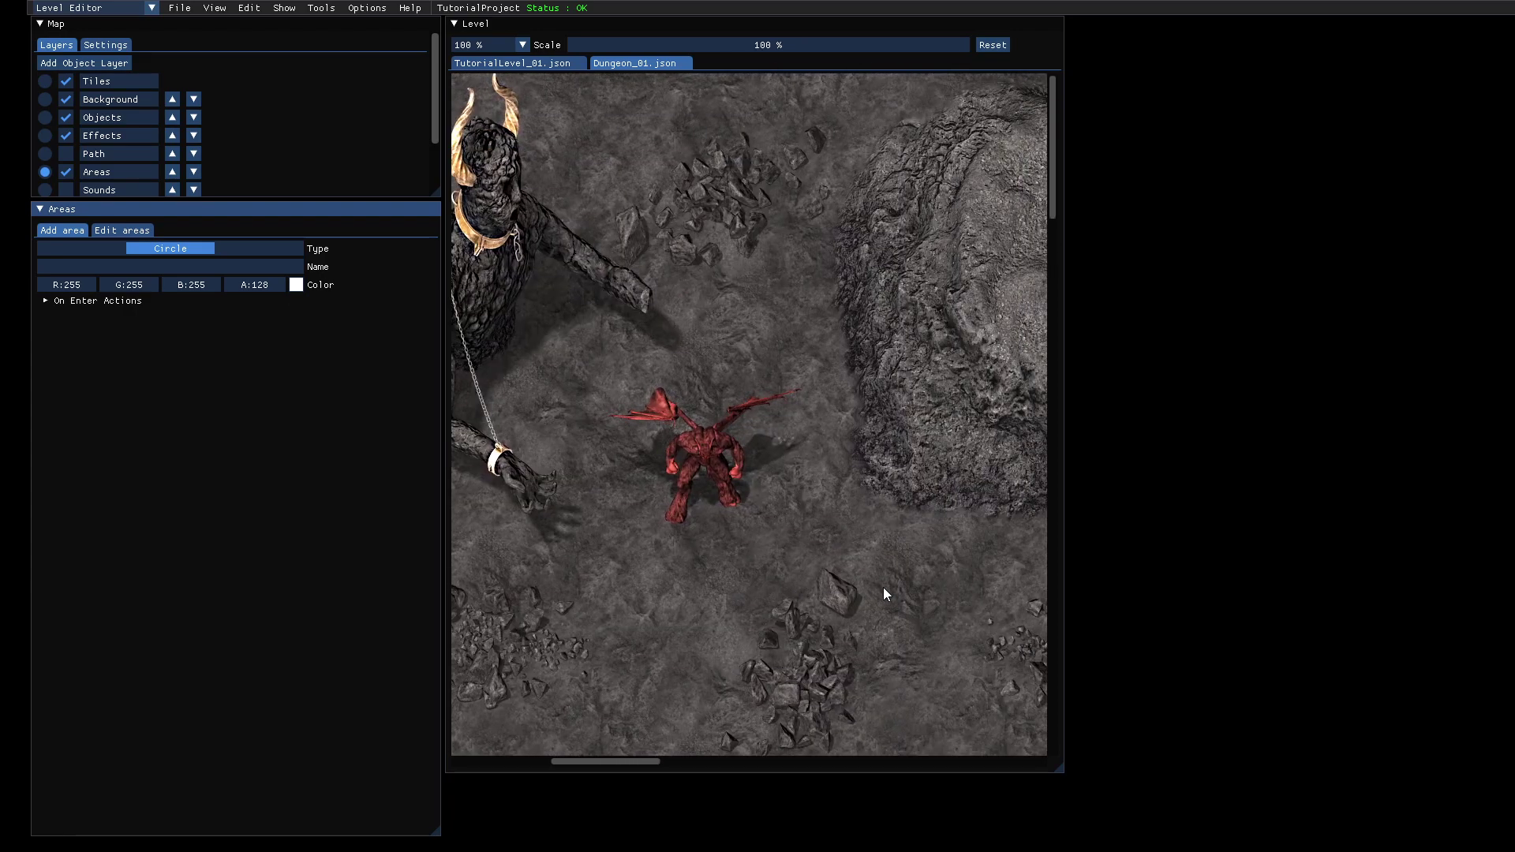
scroll(883, 587, left, 1)
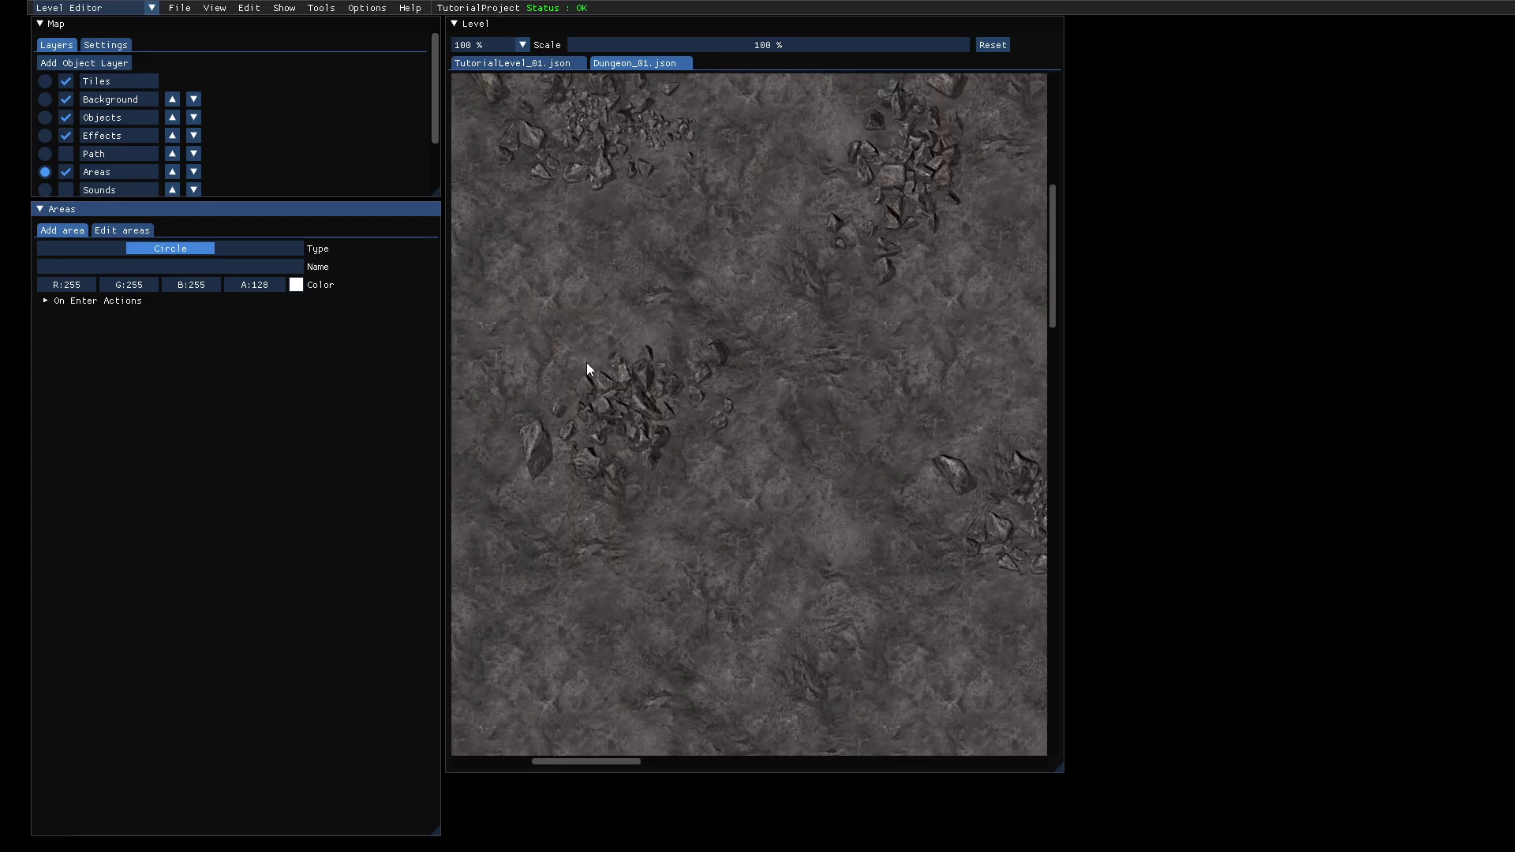
Name the new area Start and draw it as a circle on the open rocky floor.
drag(589, 345, 811, 512)
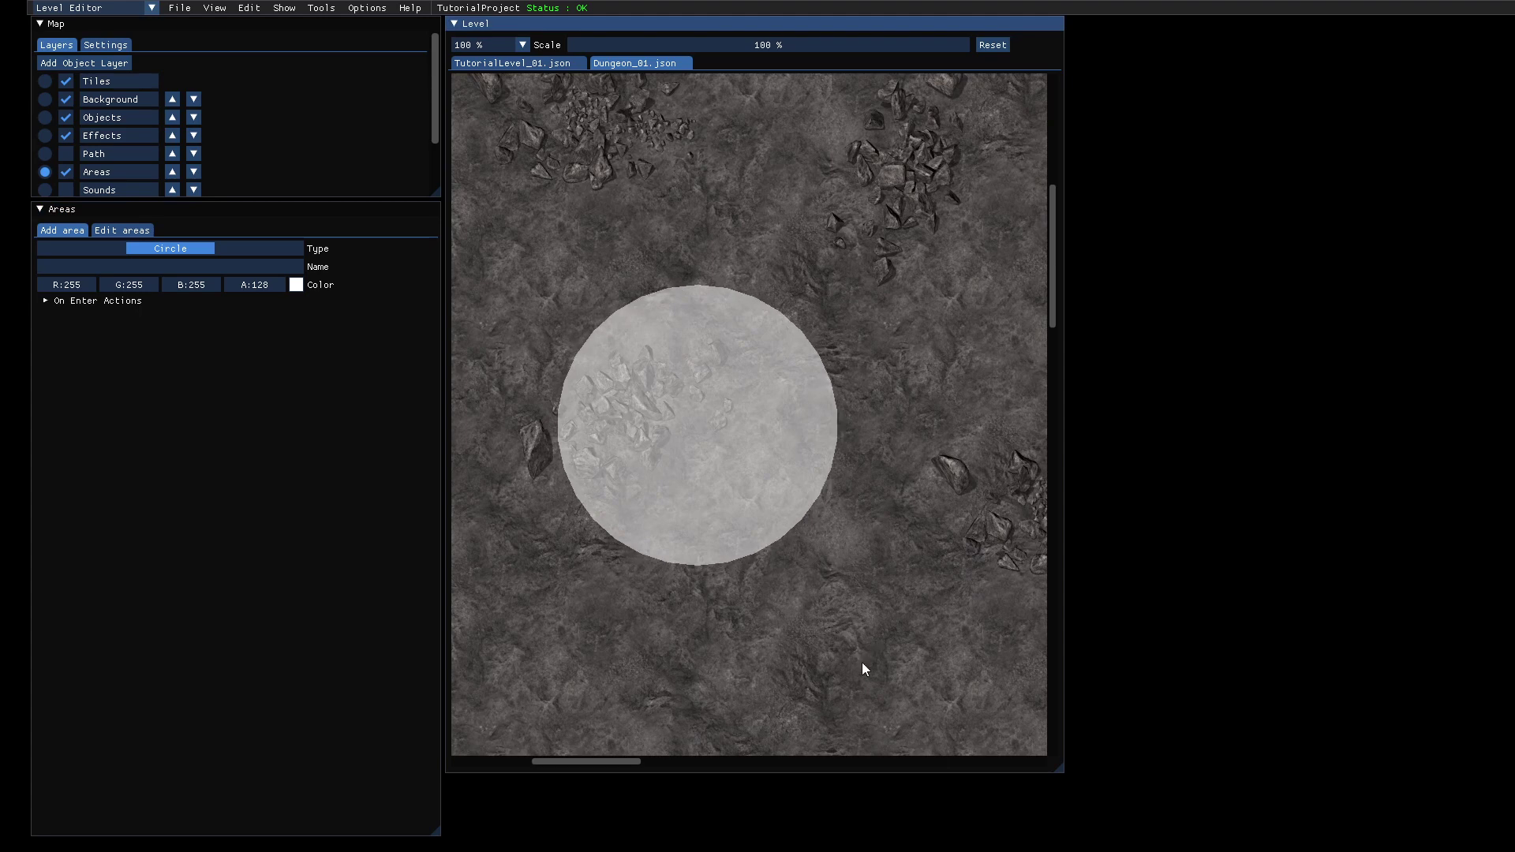
key(ctrl+z)
click(176, 267)
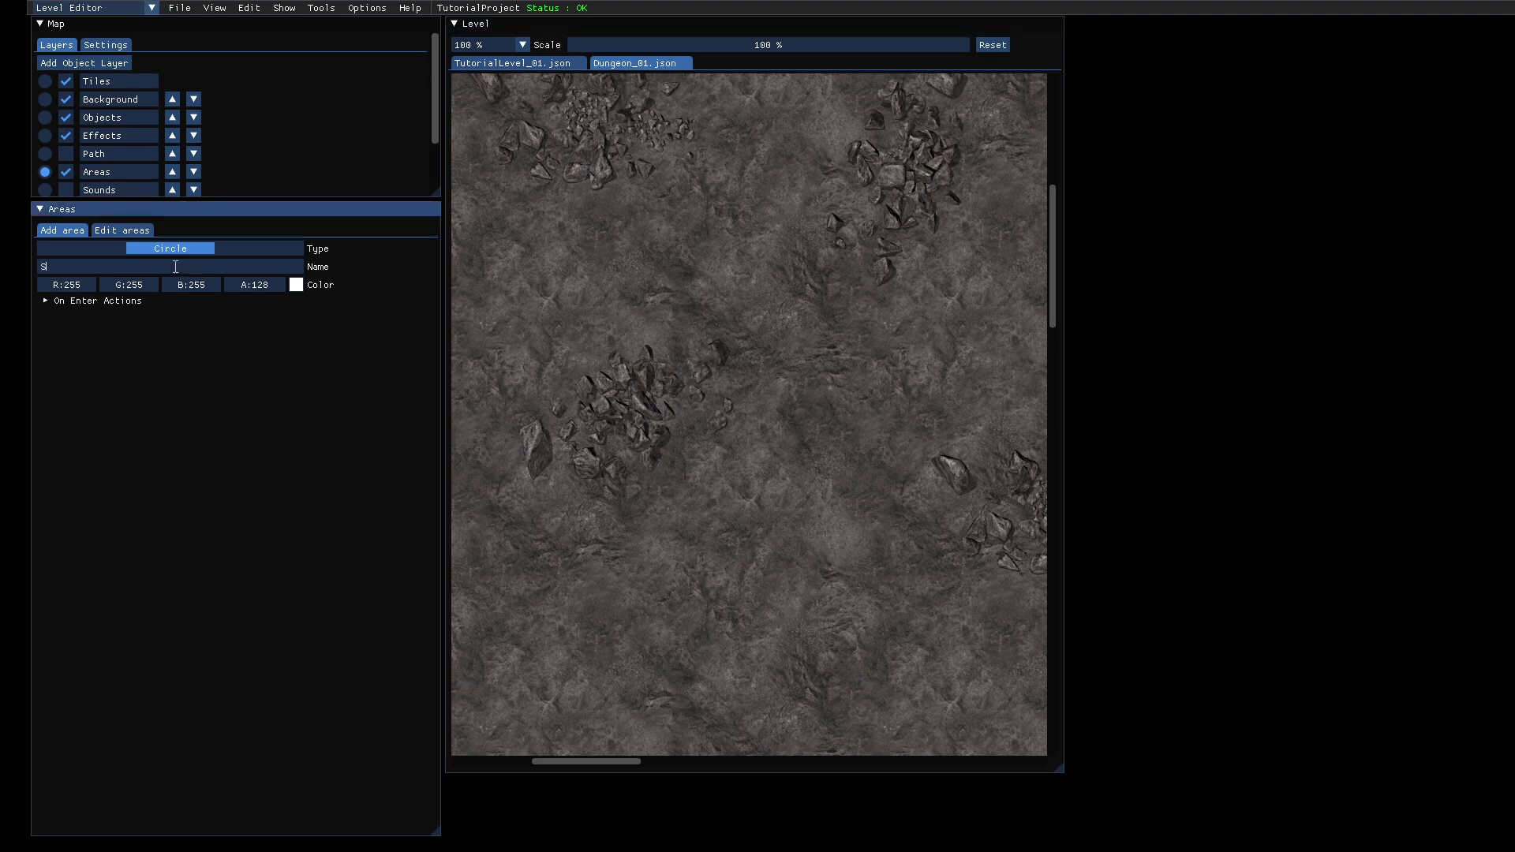
key(Return)
scroll(683, 533, up, 5)
scroll(683, 533, down, 7)
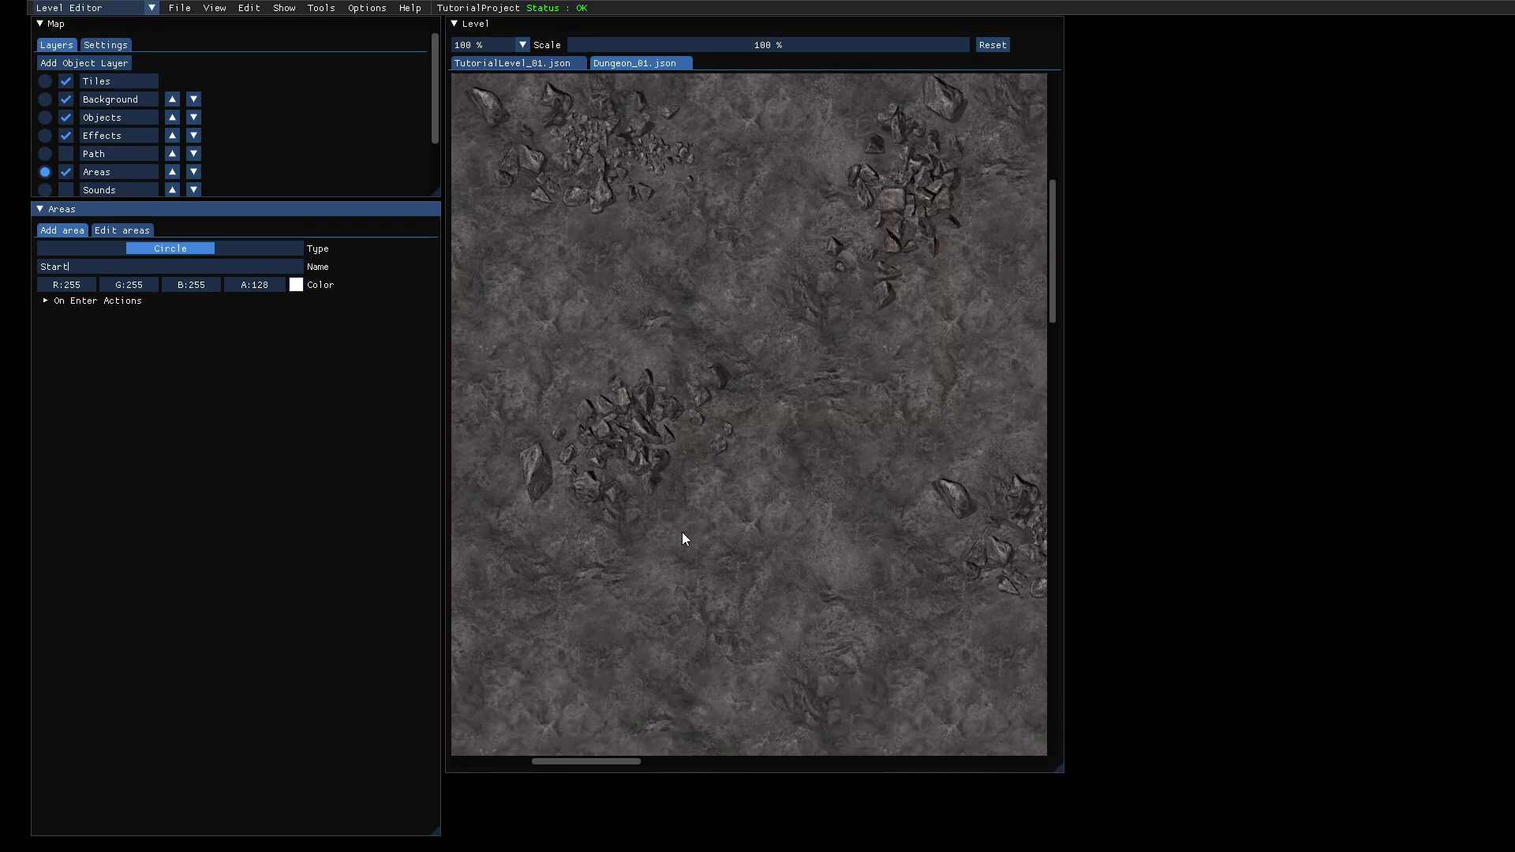
drag(609, 280, 807, 427)
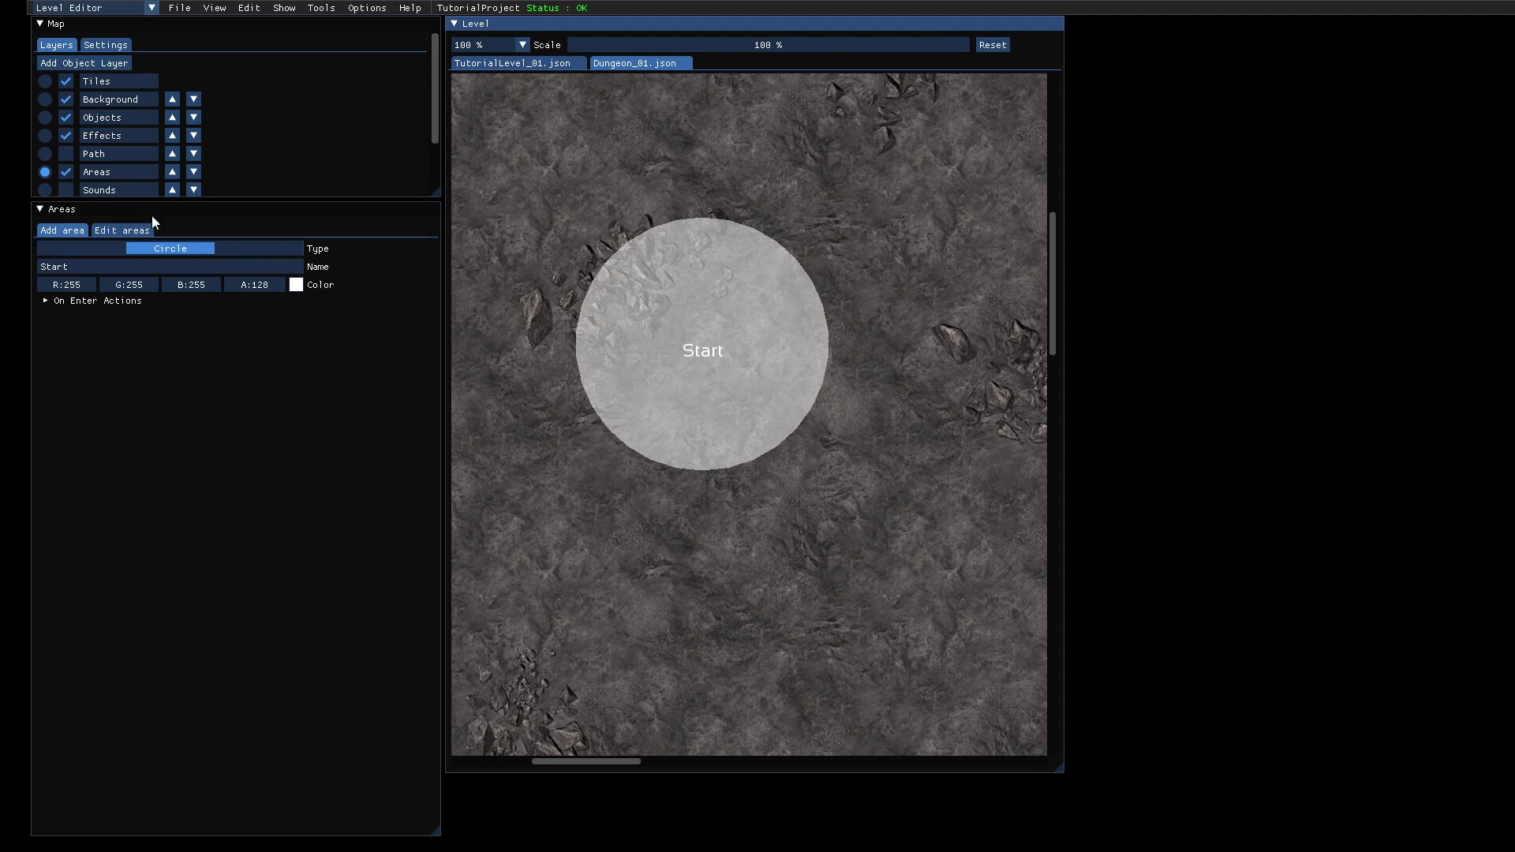
Recolor the Start area green (R43 G218 B43, alpha 128).
click(126, 231)
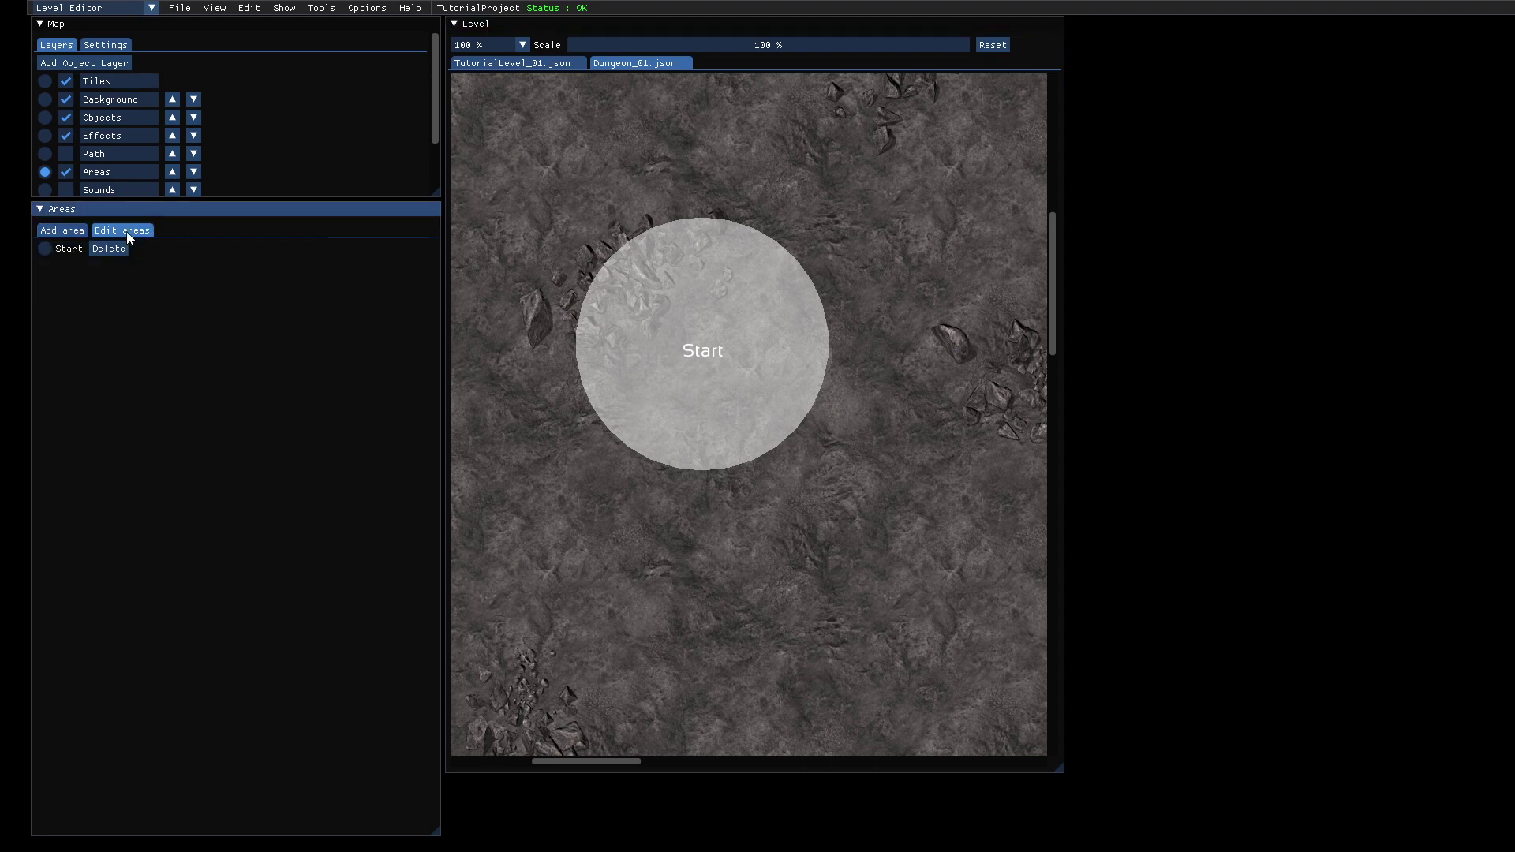
click(45, 249)
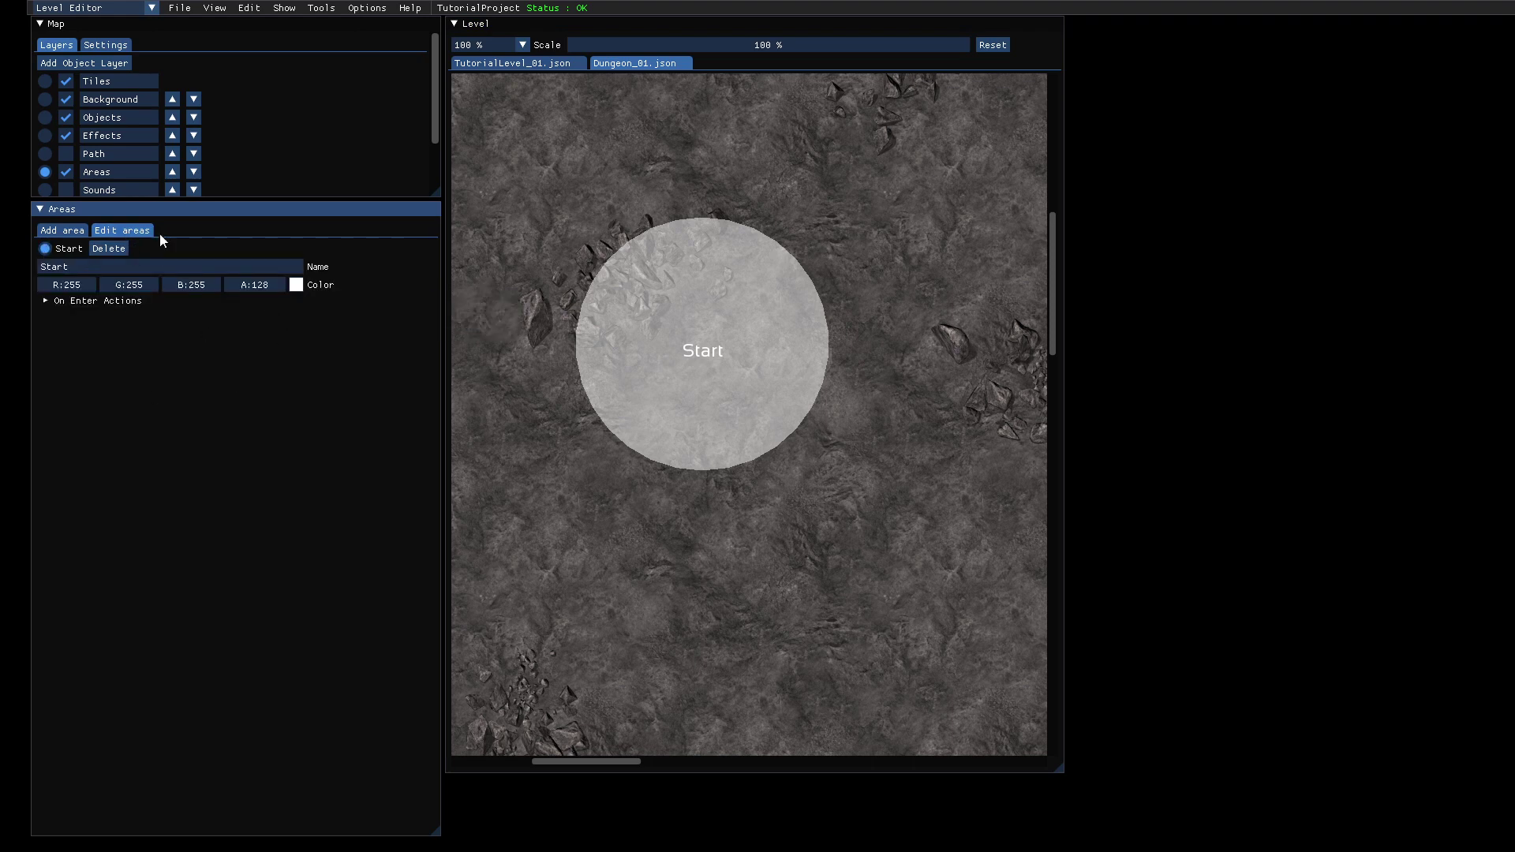
click(297, 285)
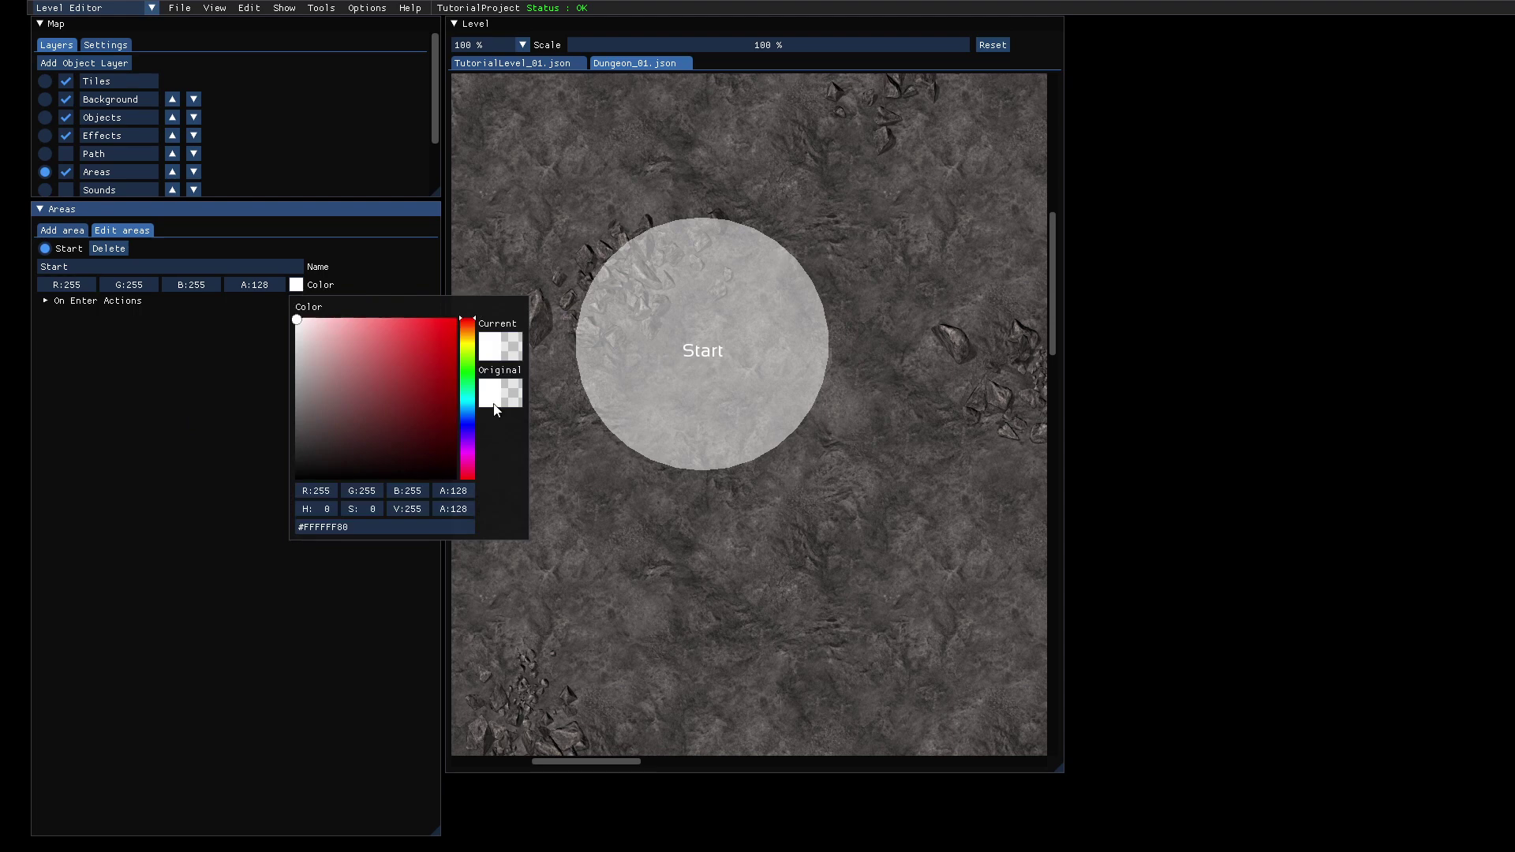
mouse_move(462, 367)
mouse_down()
mouse_move(468, 426)
mouse_move(473, 386)
mouse_up()
click(424, 341)
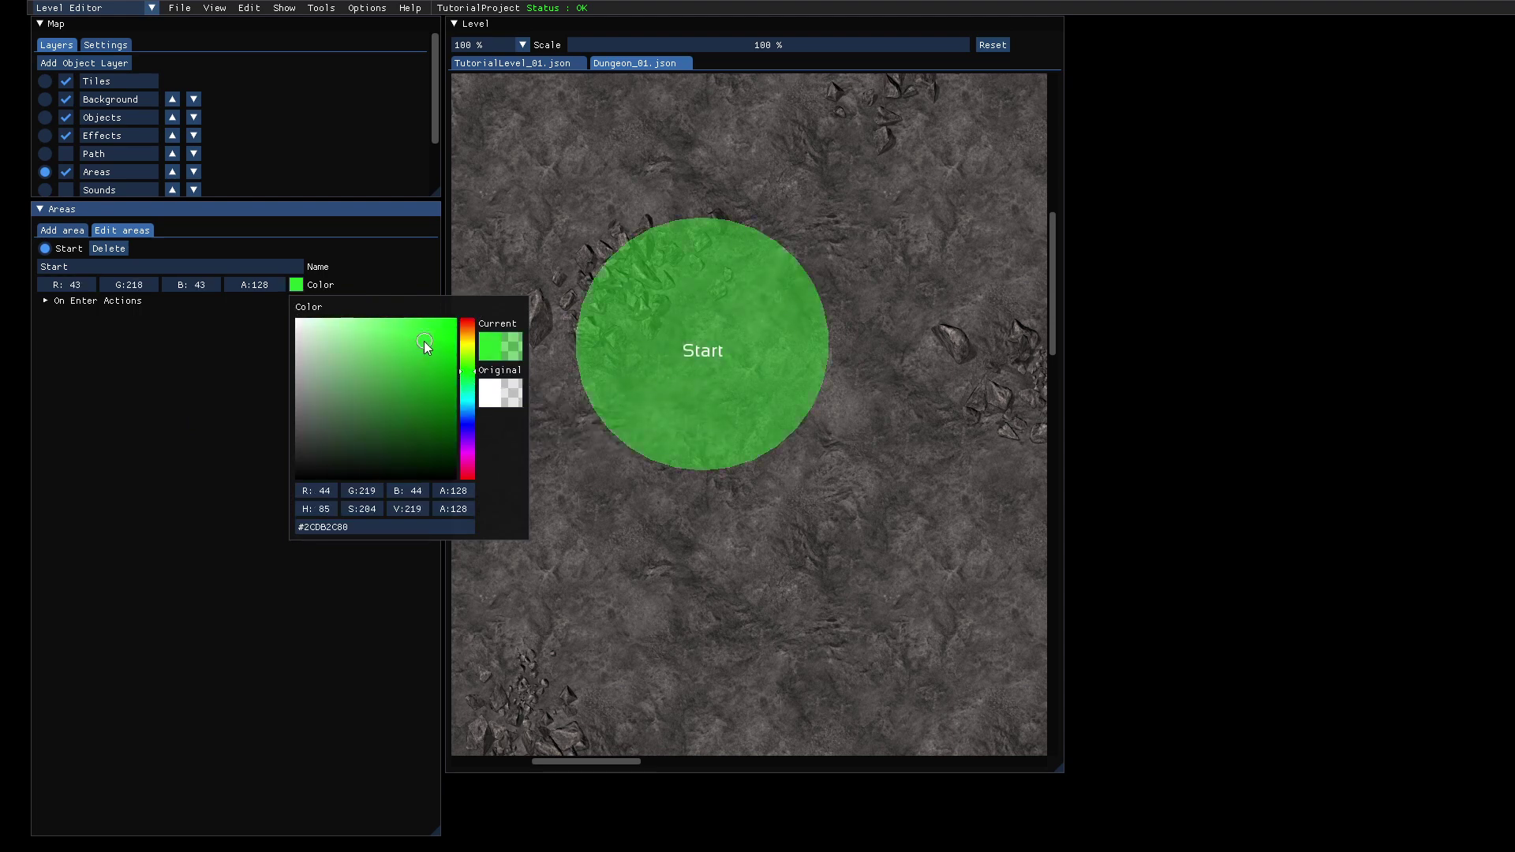
click(230, 372)
scroll(679, 354, up, 5)
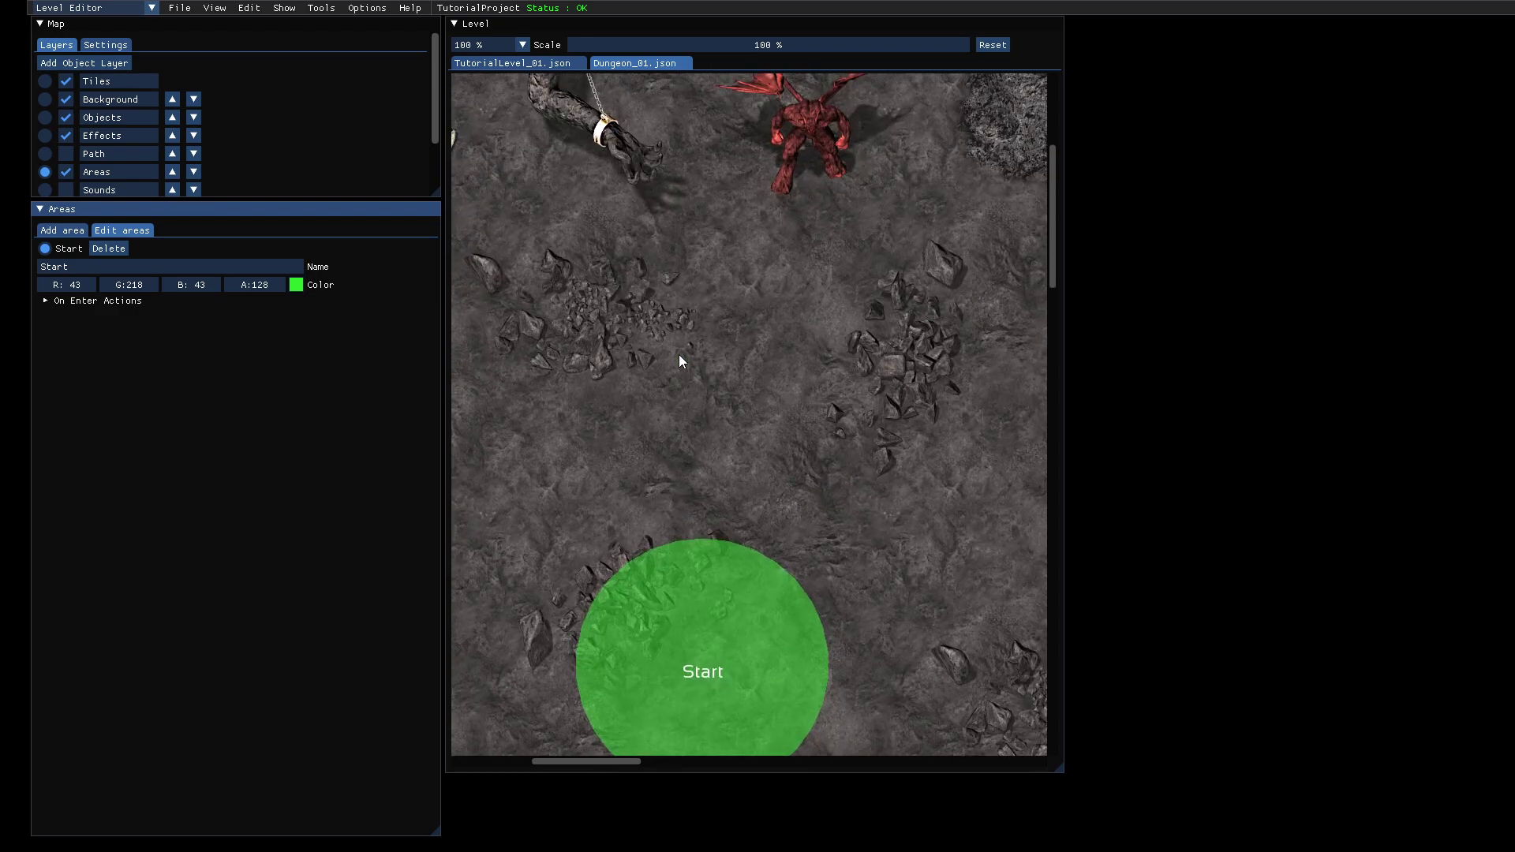
Save Dungeon_01 and switch to the TutorialLevel_01 map.
click(180, 8)
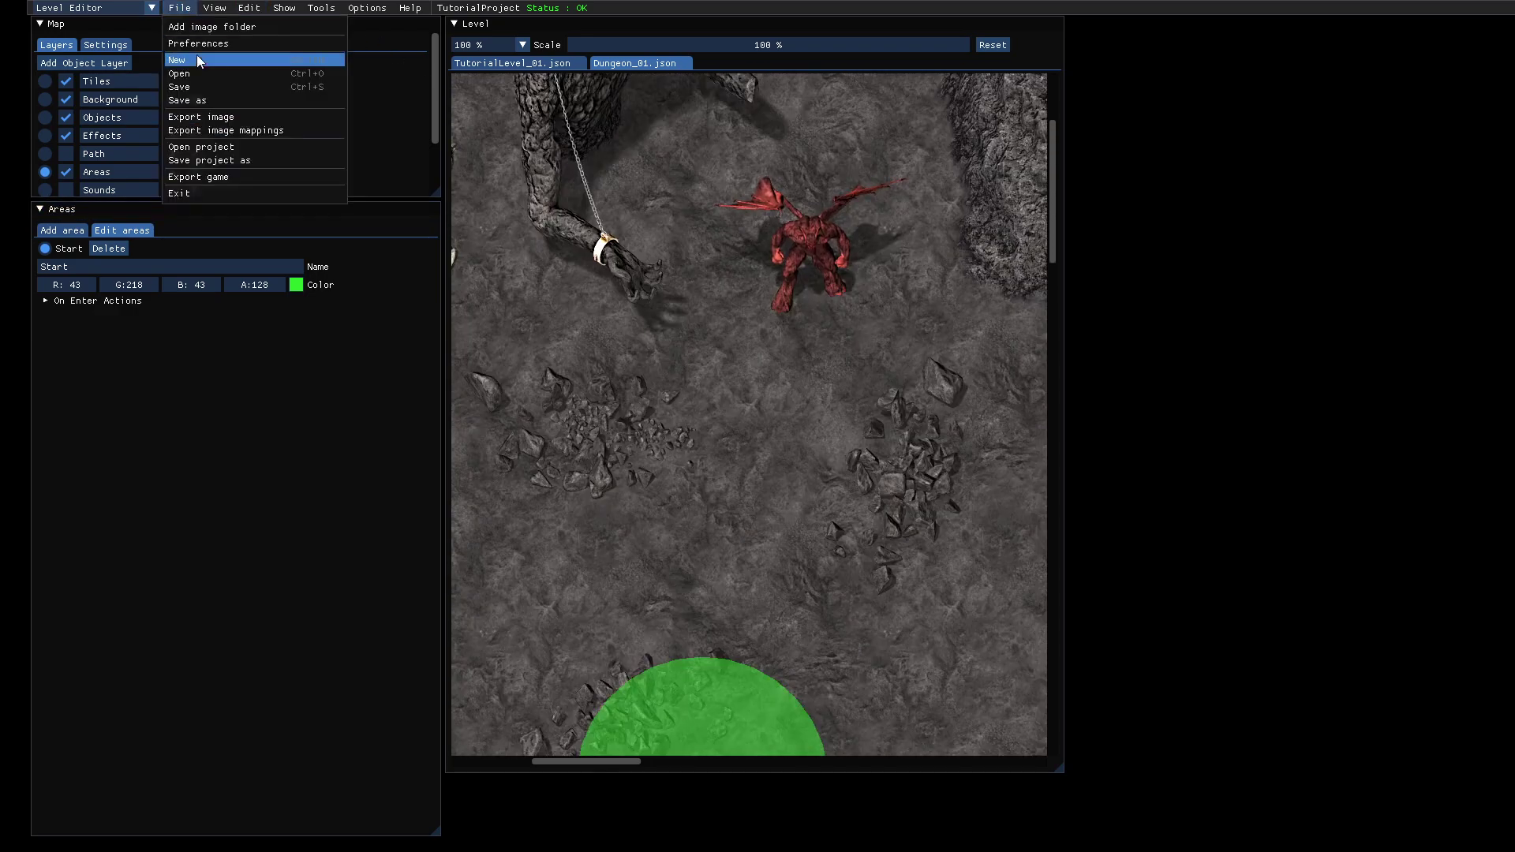
click(206, 87)
click(497, 64)
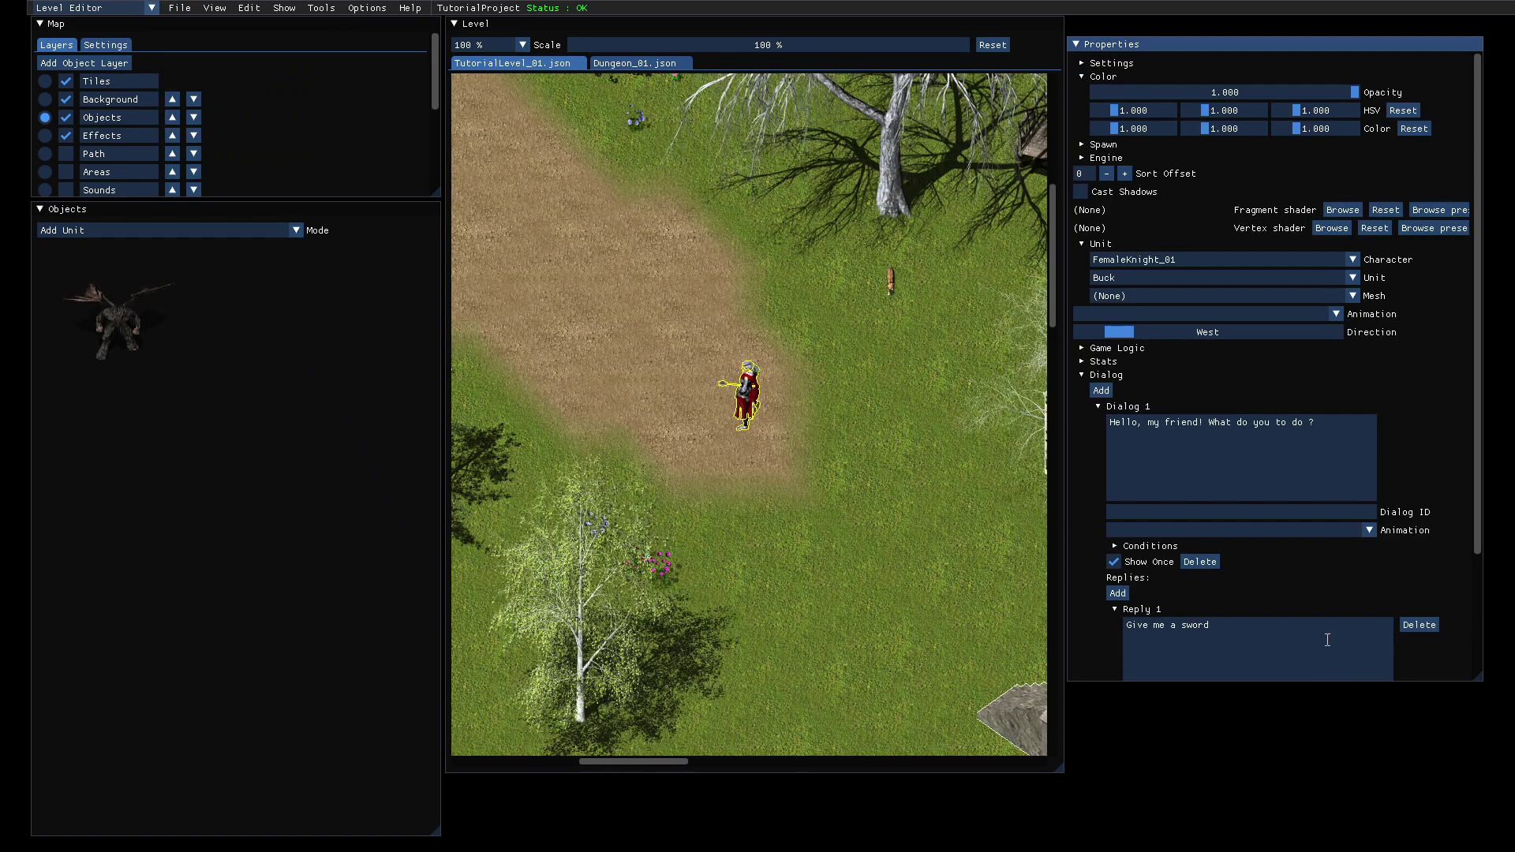
scroll(1326, 647, down, 3)
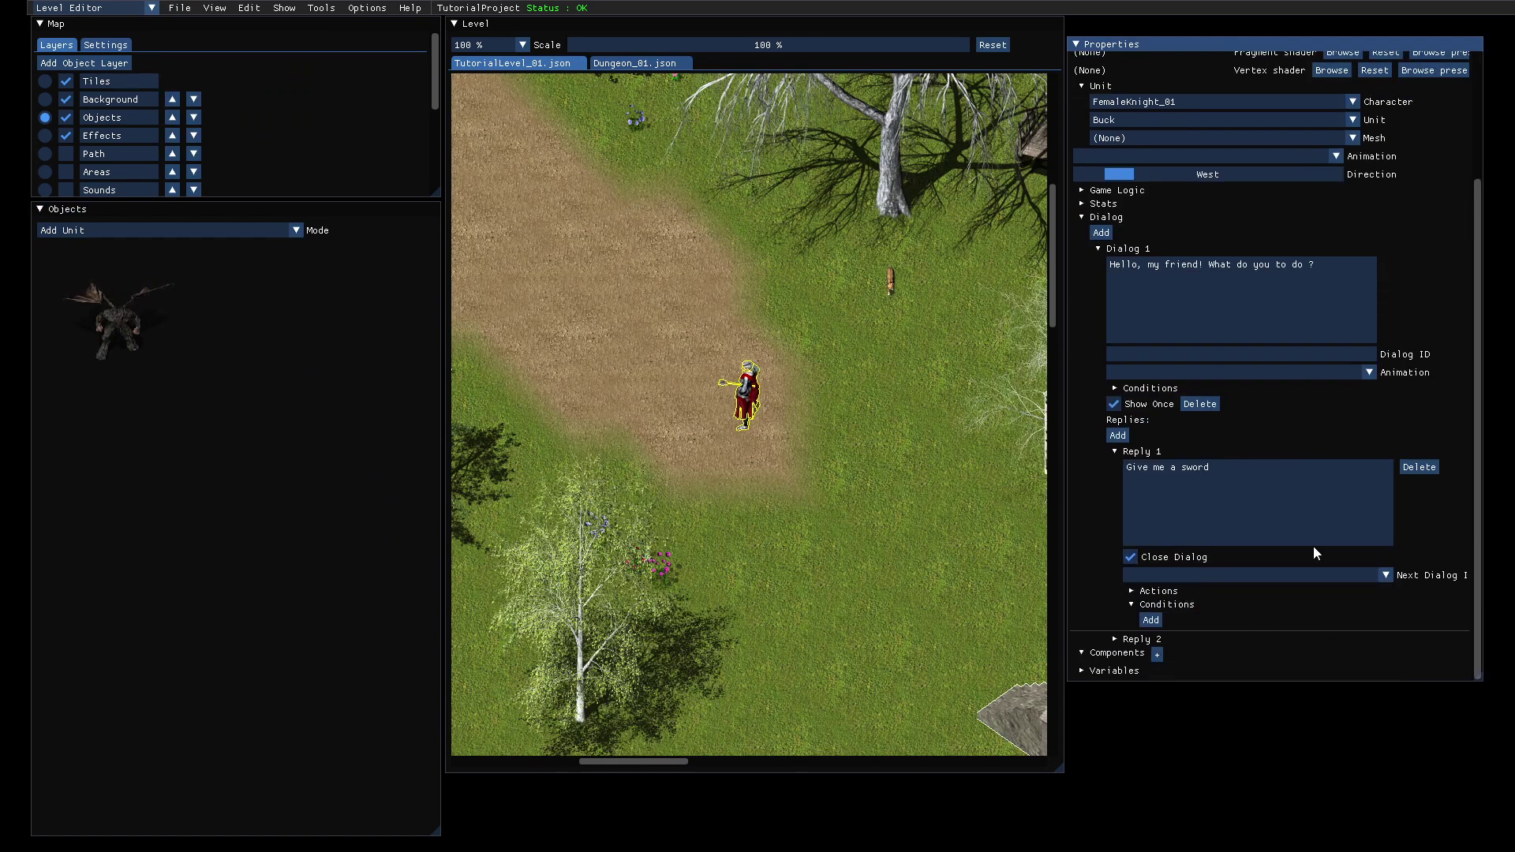
Expand the knight's Replies 1 and 2 and write Reply 3: 'Let me go to the dungeon'.
click(1114, 450)
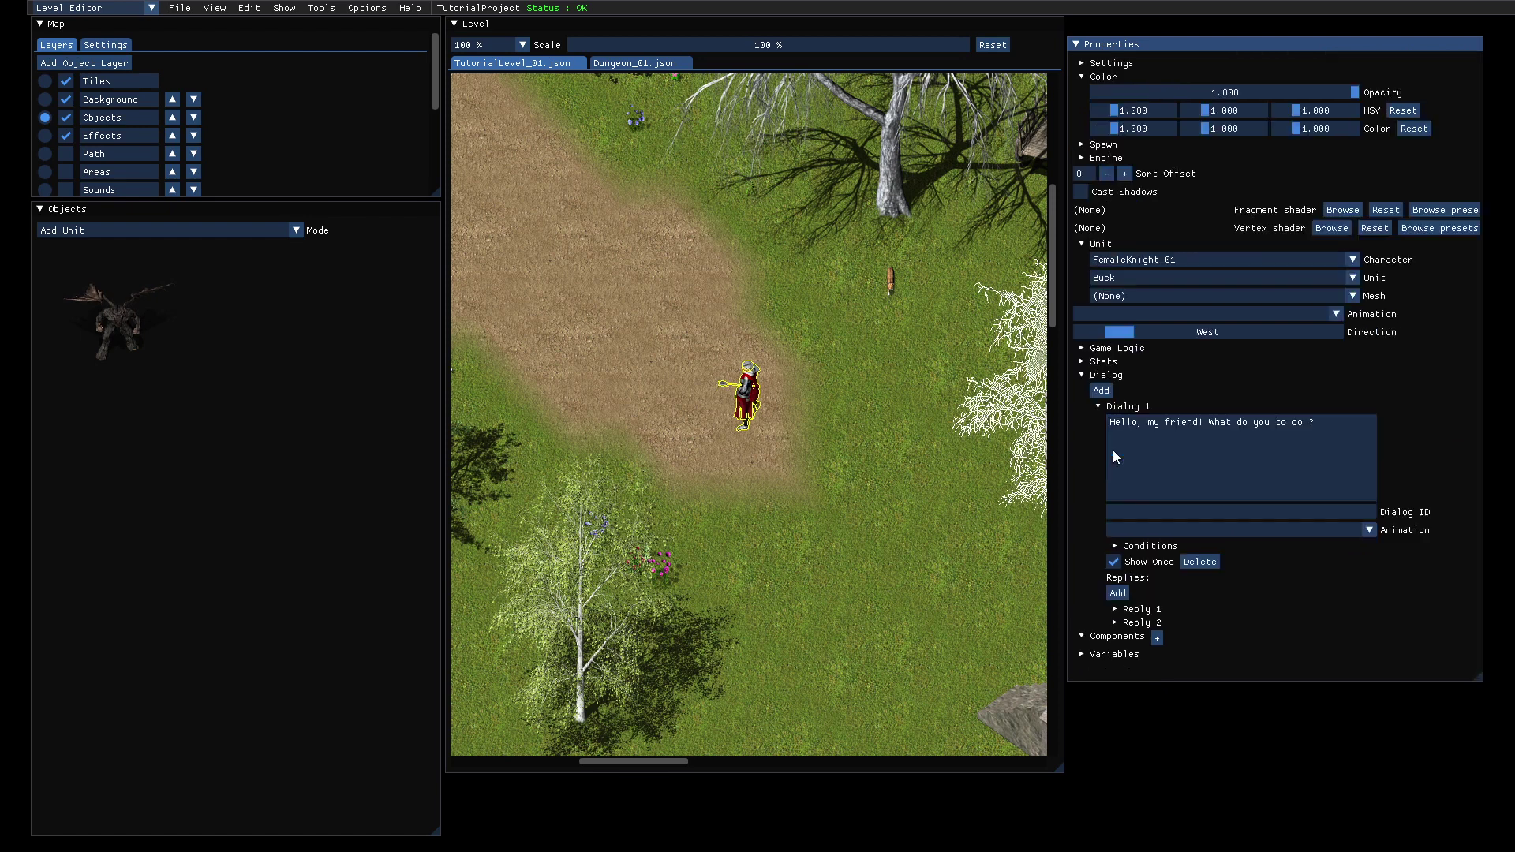
click(1115, 622)
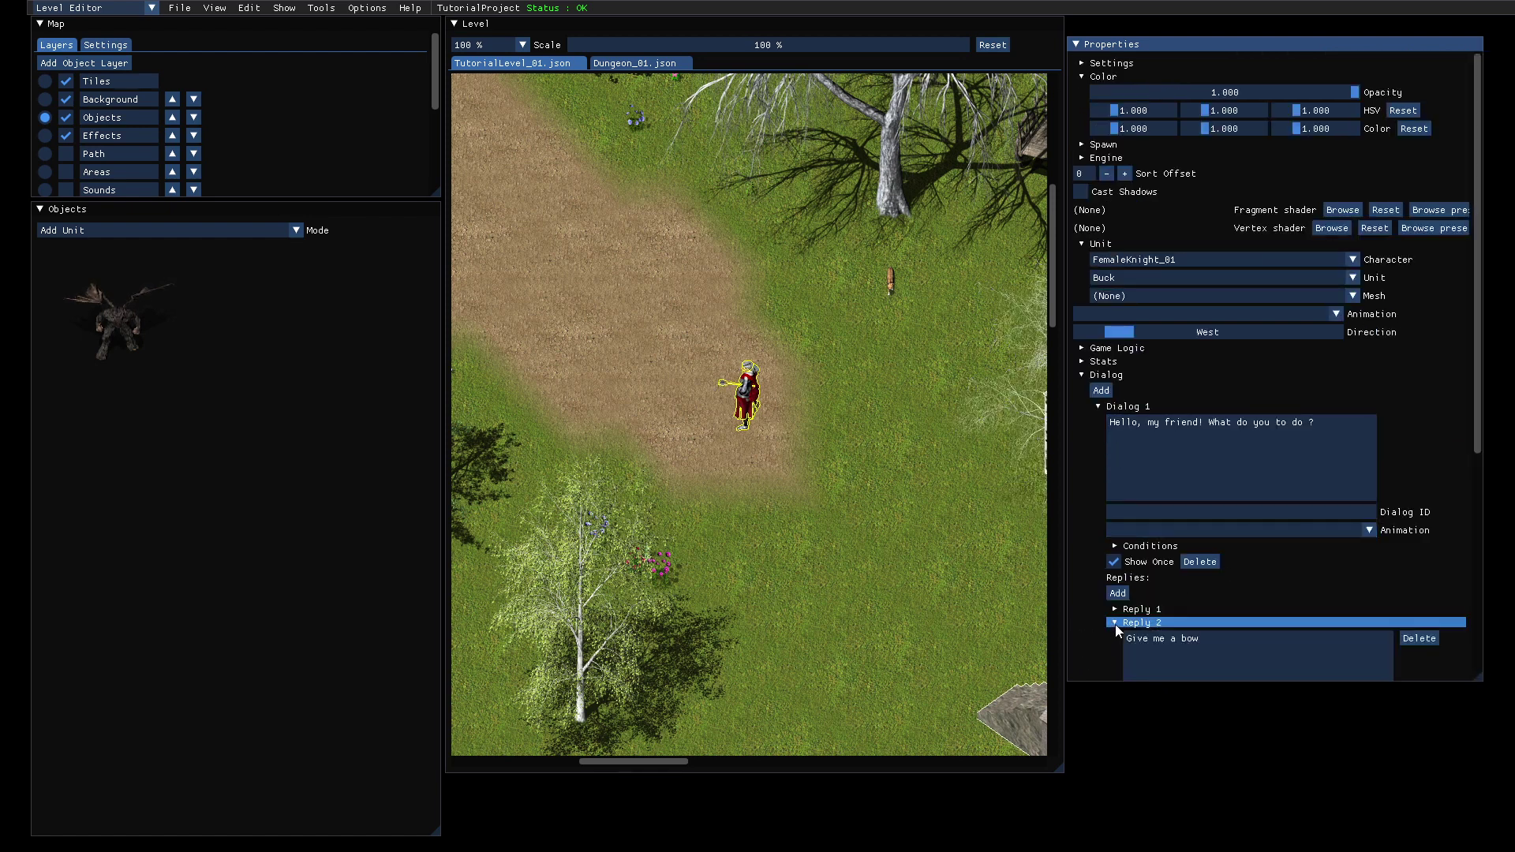
scroll(1270, 622, down, 6)
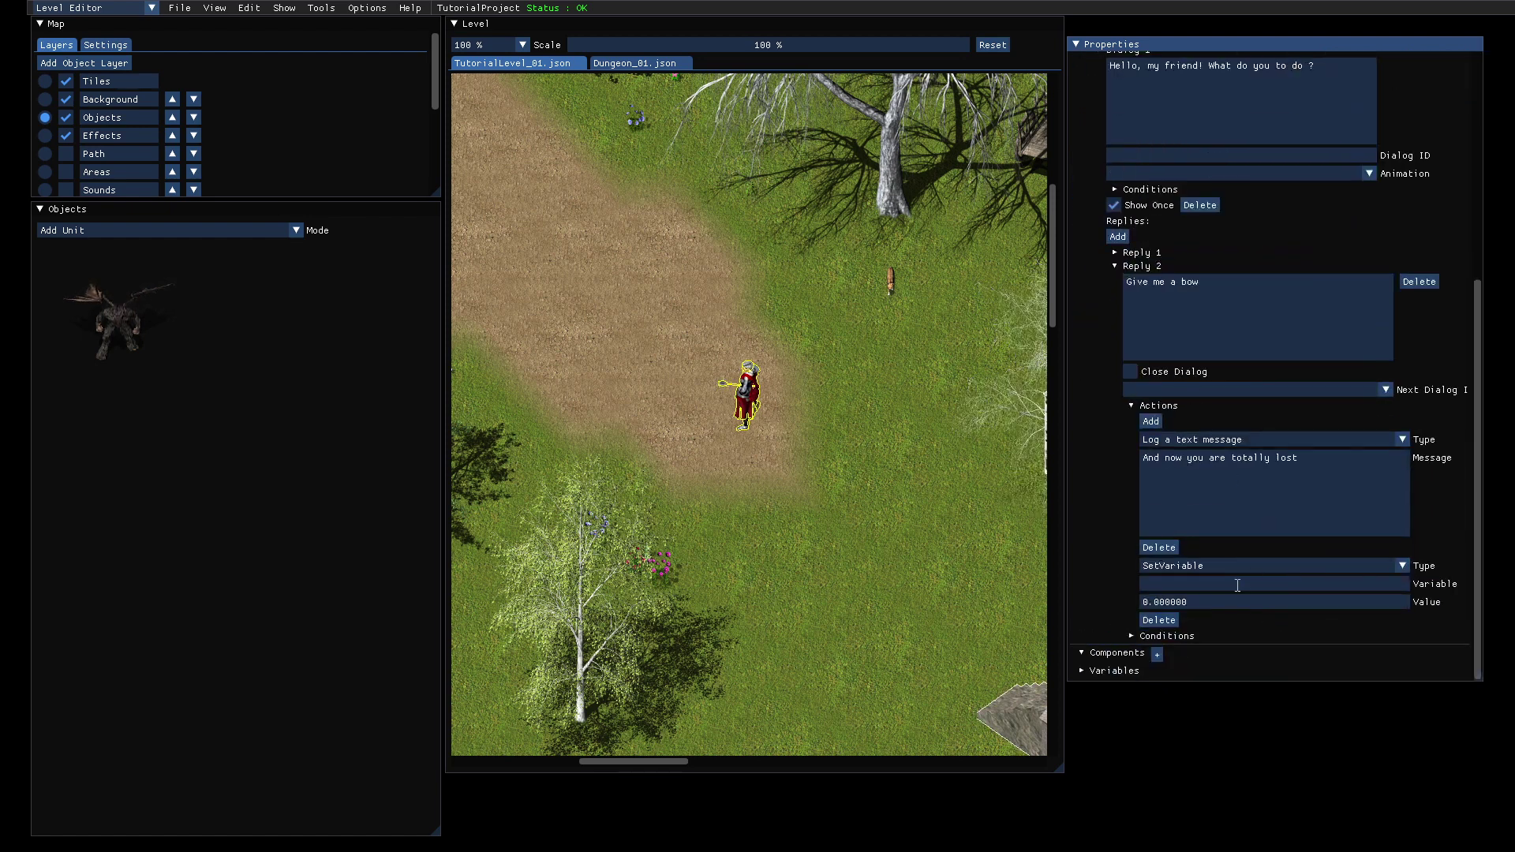
click(1121, 267)
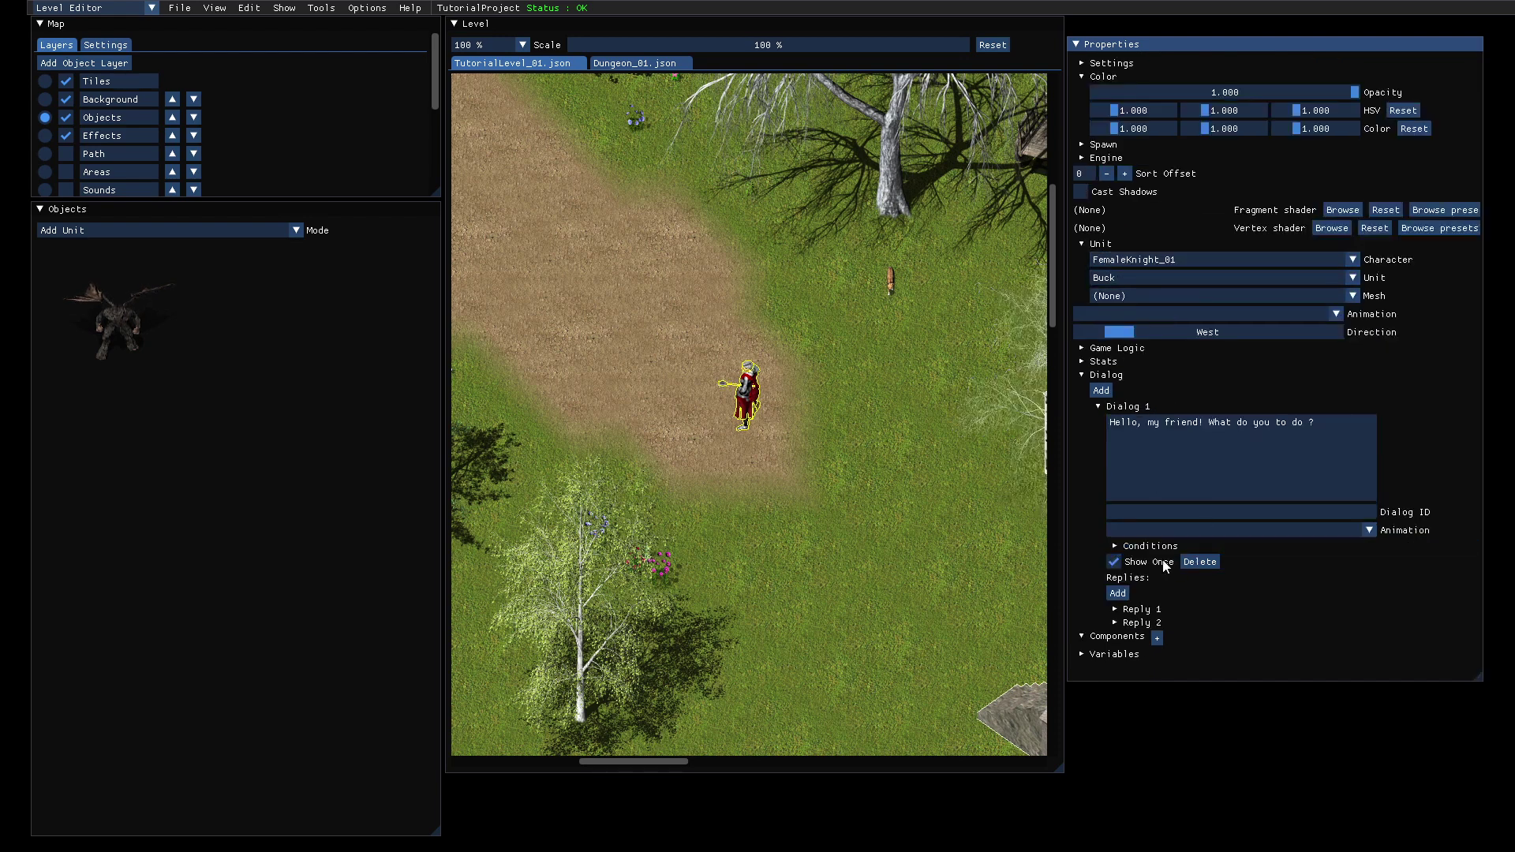
click(1137, 610)
scroll(1178, 580, down, 3)
click(1142, 550)
scroll(1178, 580, down, 5)
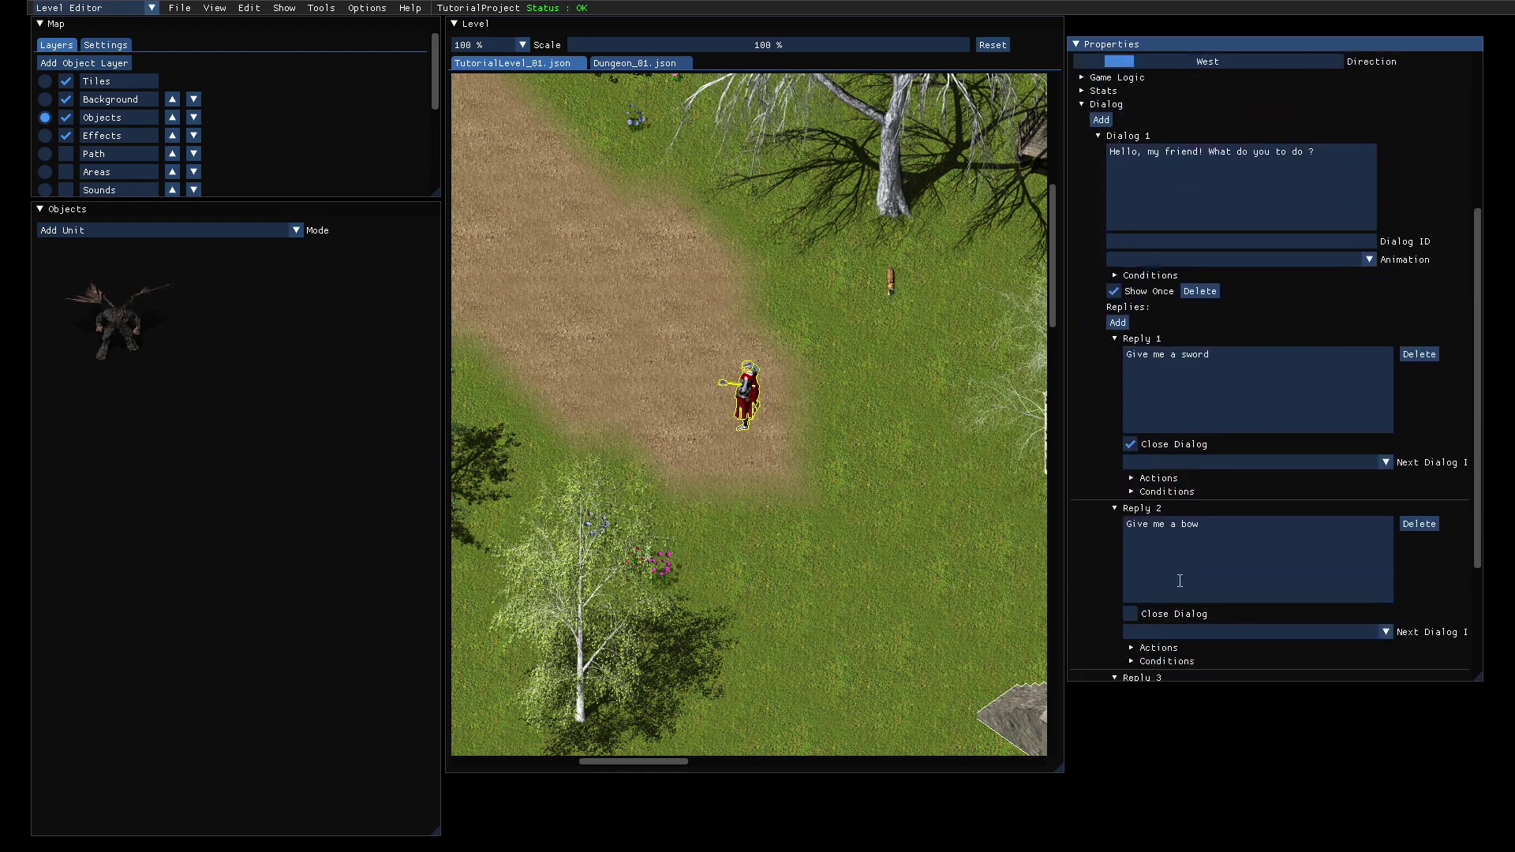
click(1175, 518)
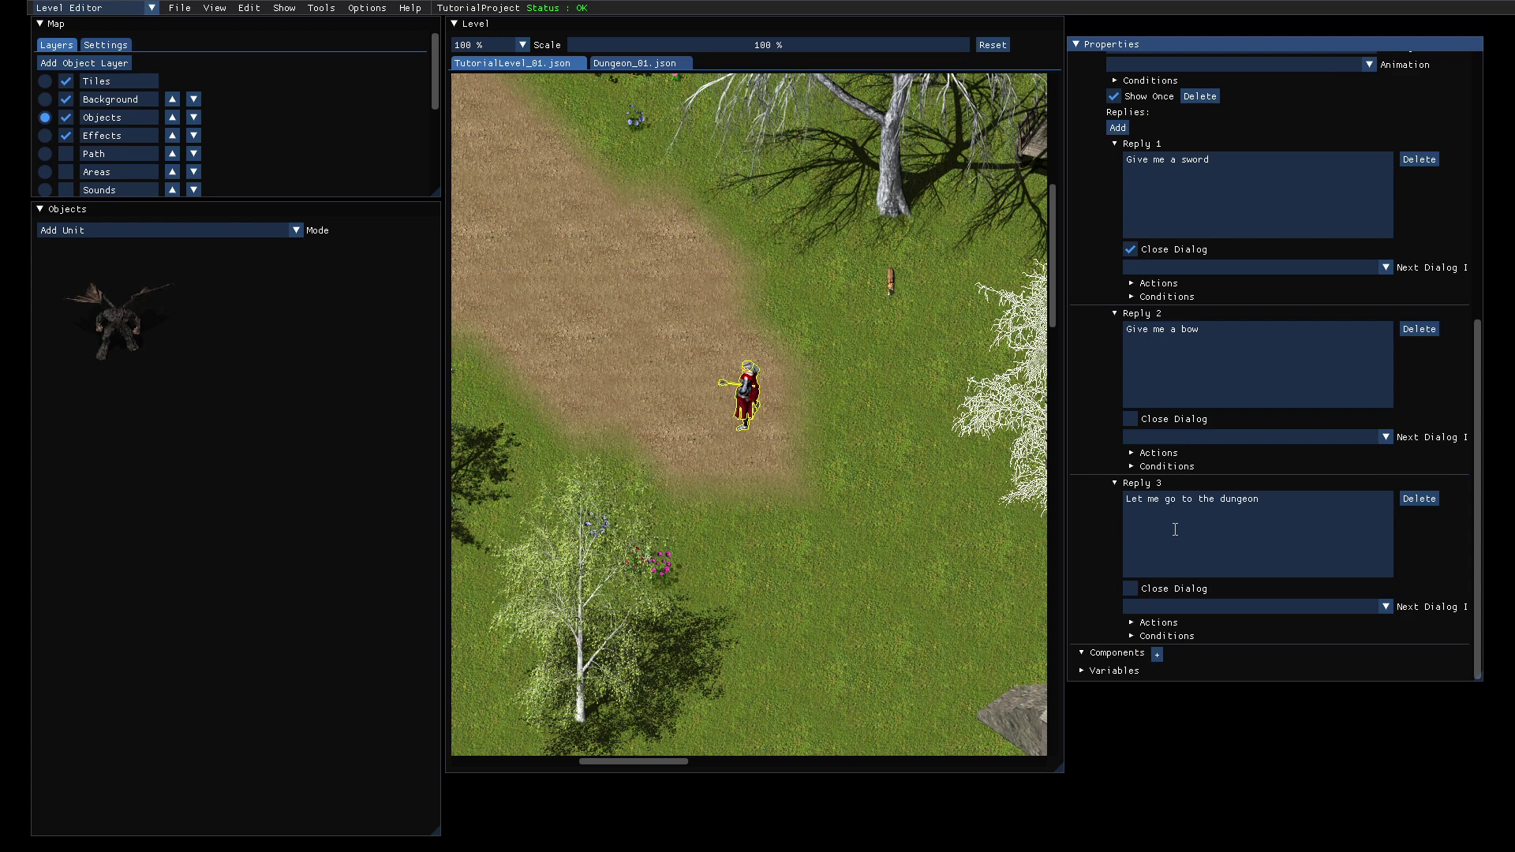
Add a 'Load a level' action to Reply 3.
click(1130, 634)
click(1132, 622)
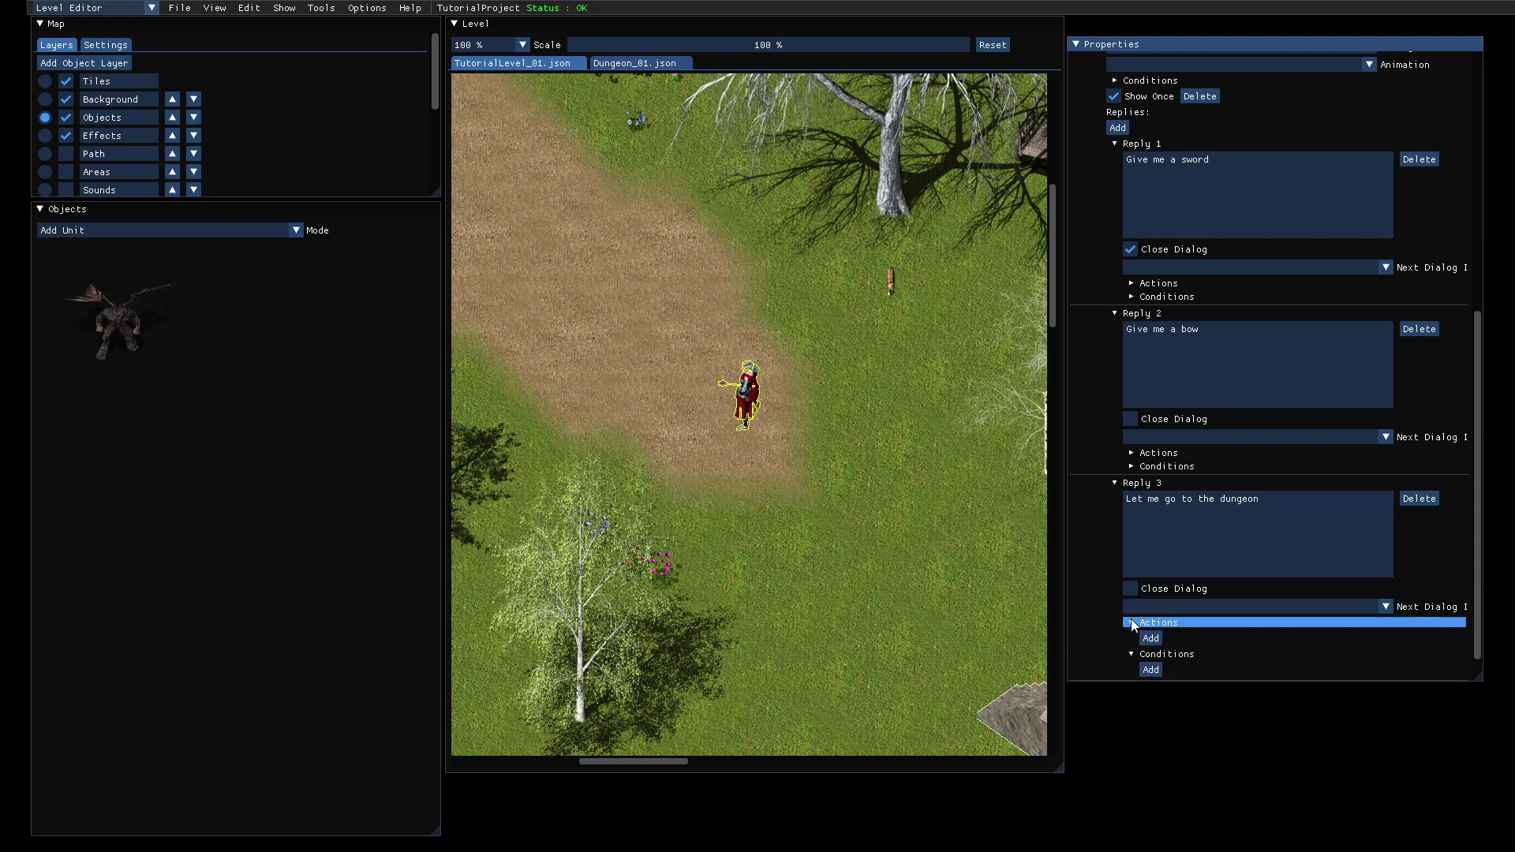
scroll(1262, 481, down, 1)
click(1151, 601)
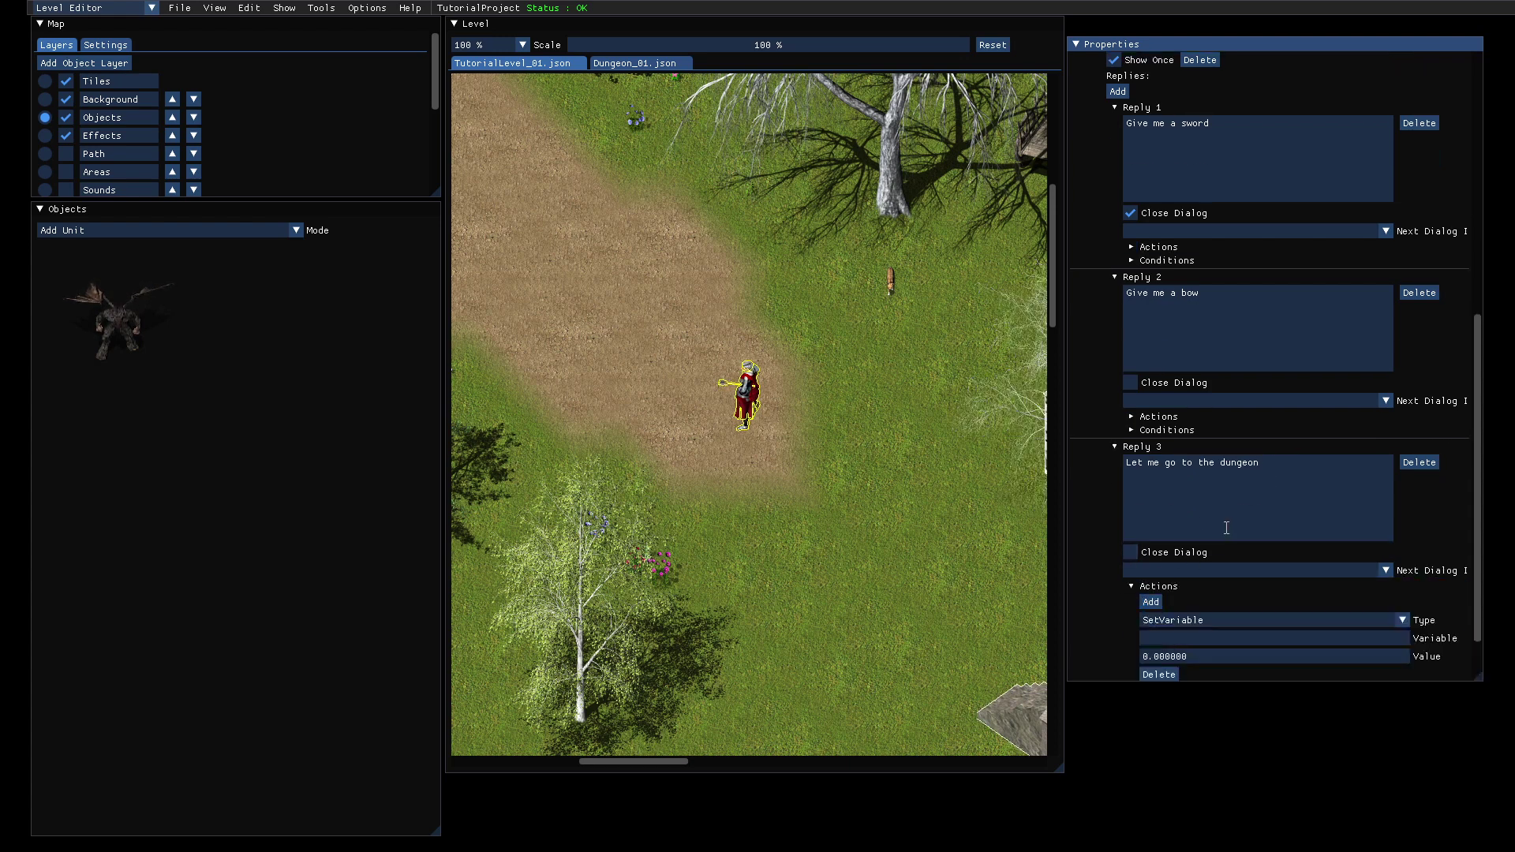
scroll(1226, 528, down, 2)
click(1200, 546)
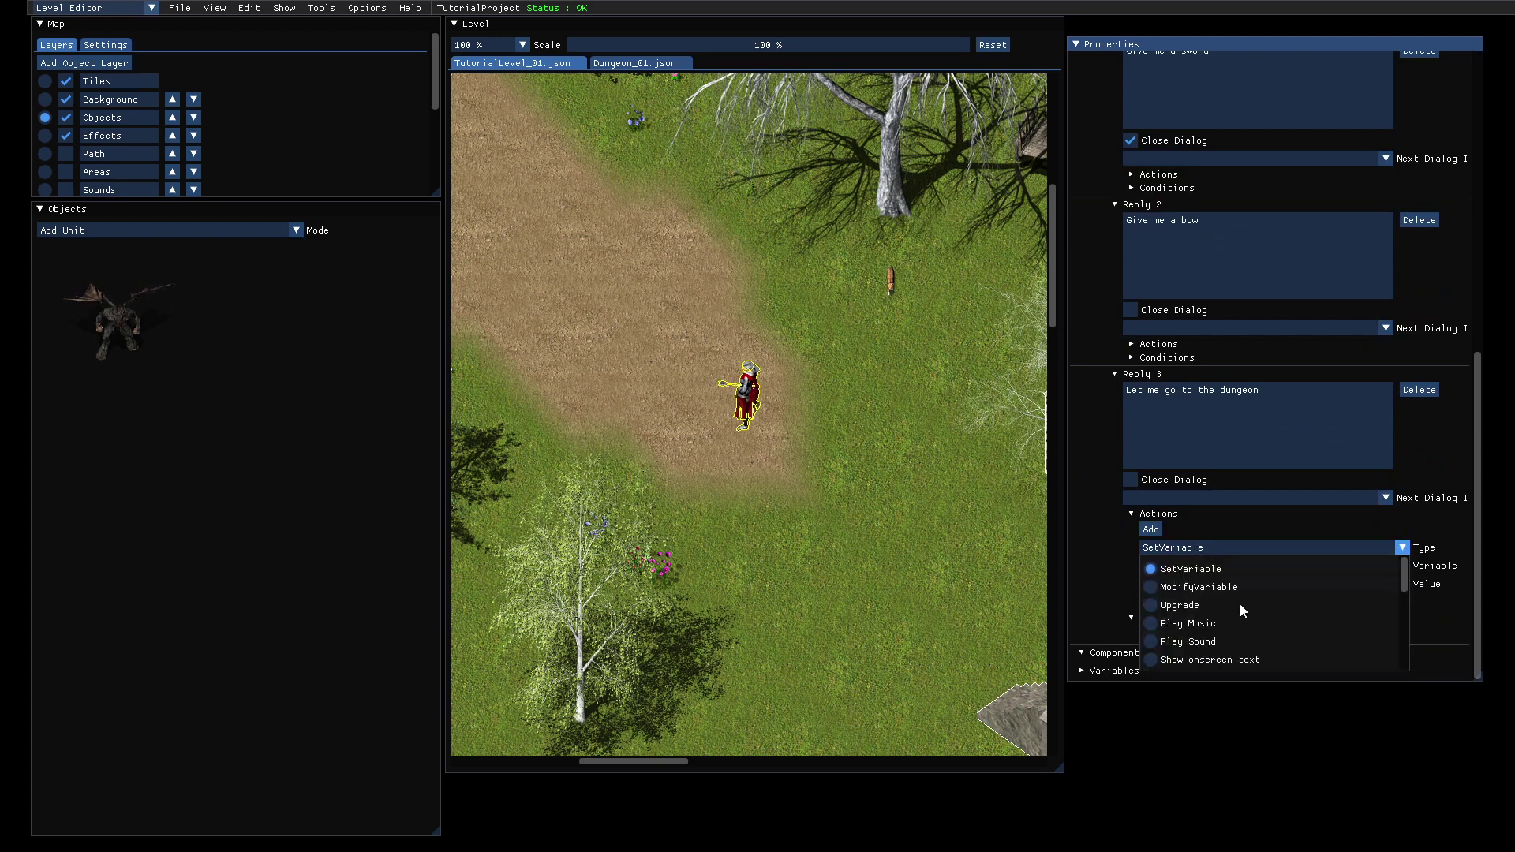
scroll(1239, 602, down, 5)
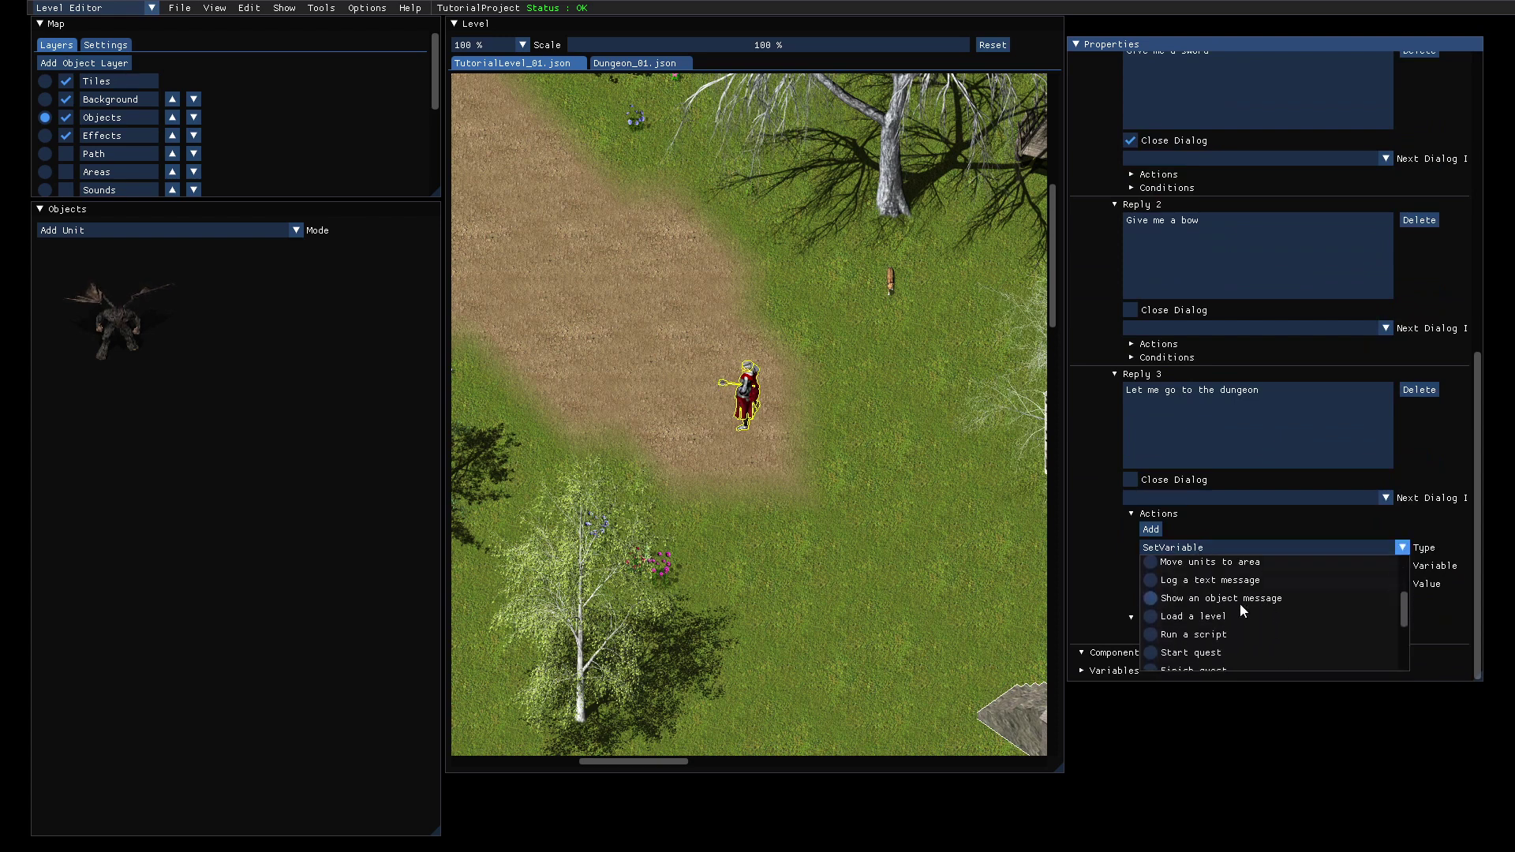
click(1217, 616)
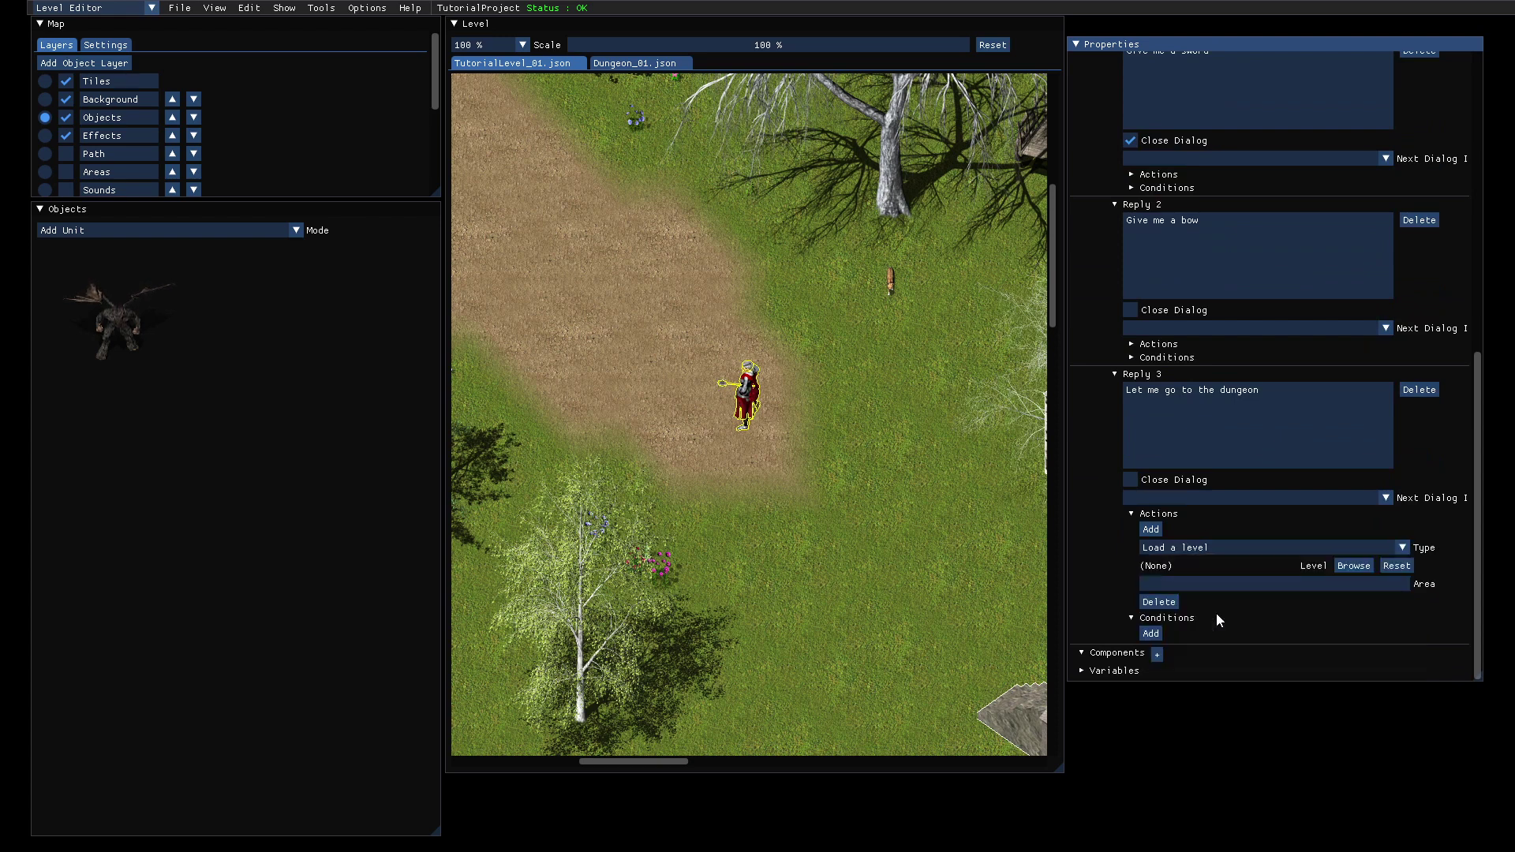
Make the action load Dungeon_01.json at the Start area.
click(1354, 565)
double_click(602, 311)
click(1225, 582)
text(Start)
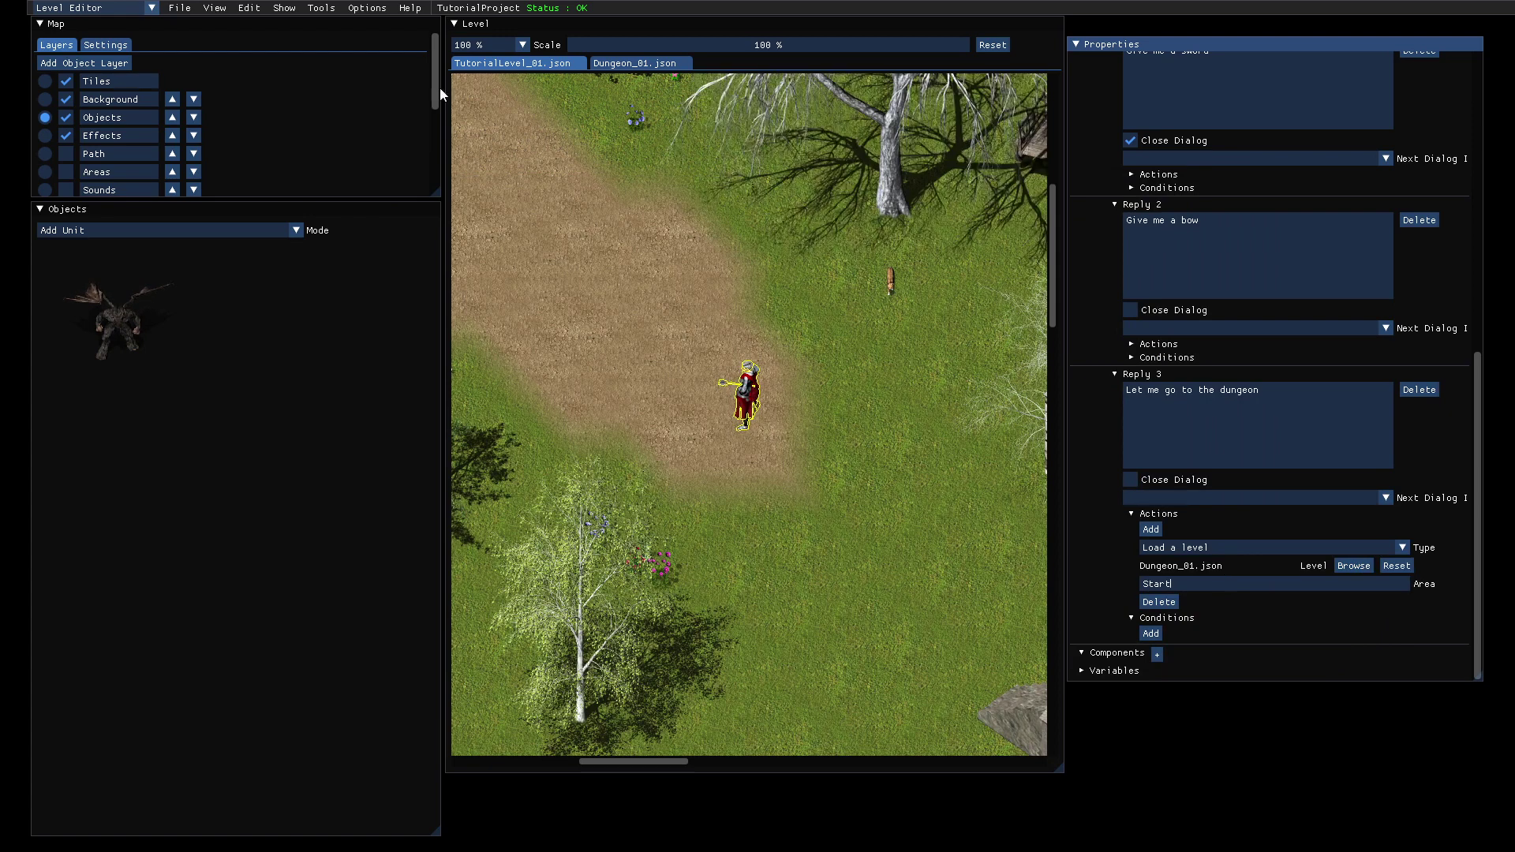
Save the tutorial level and launch the game to playtest.
click(180, 8)
click(659, 283)
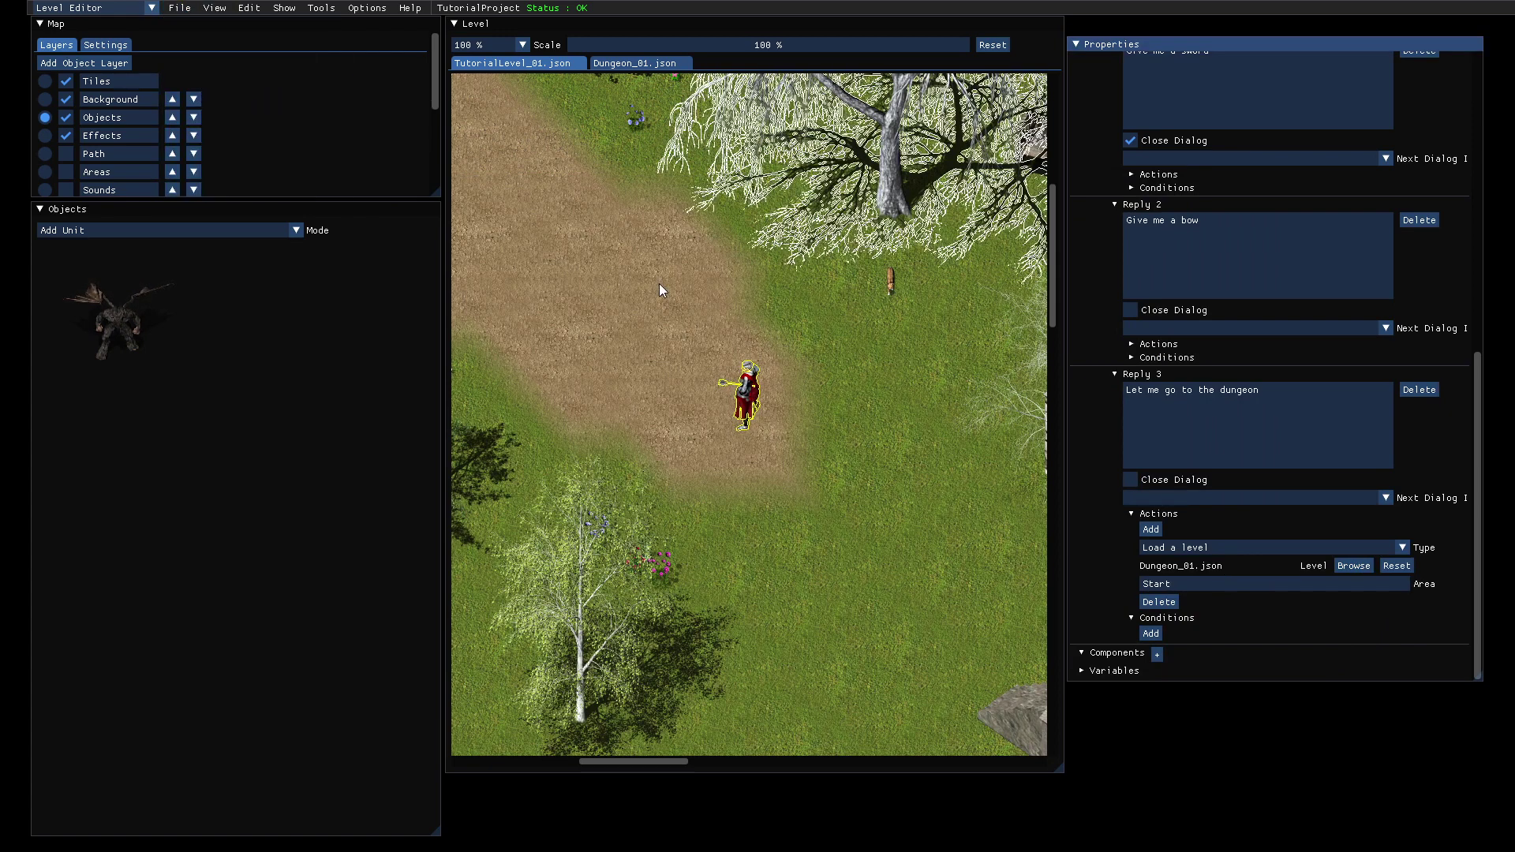
scroll(660, 282, left, 3)
scroll(660, 285, up, 3)
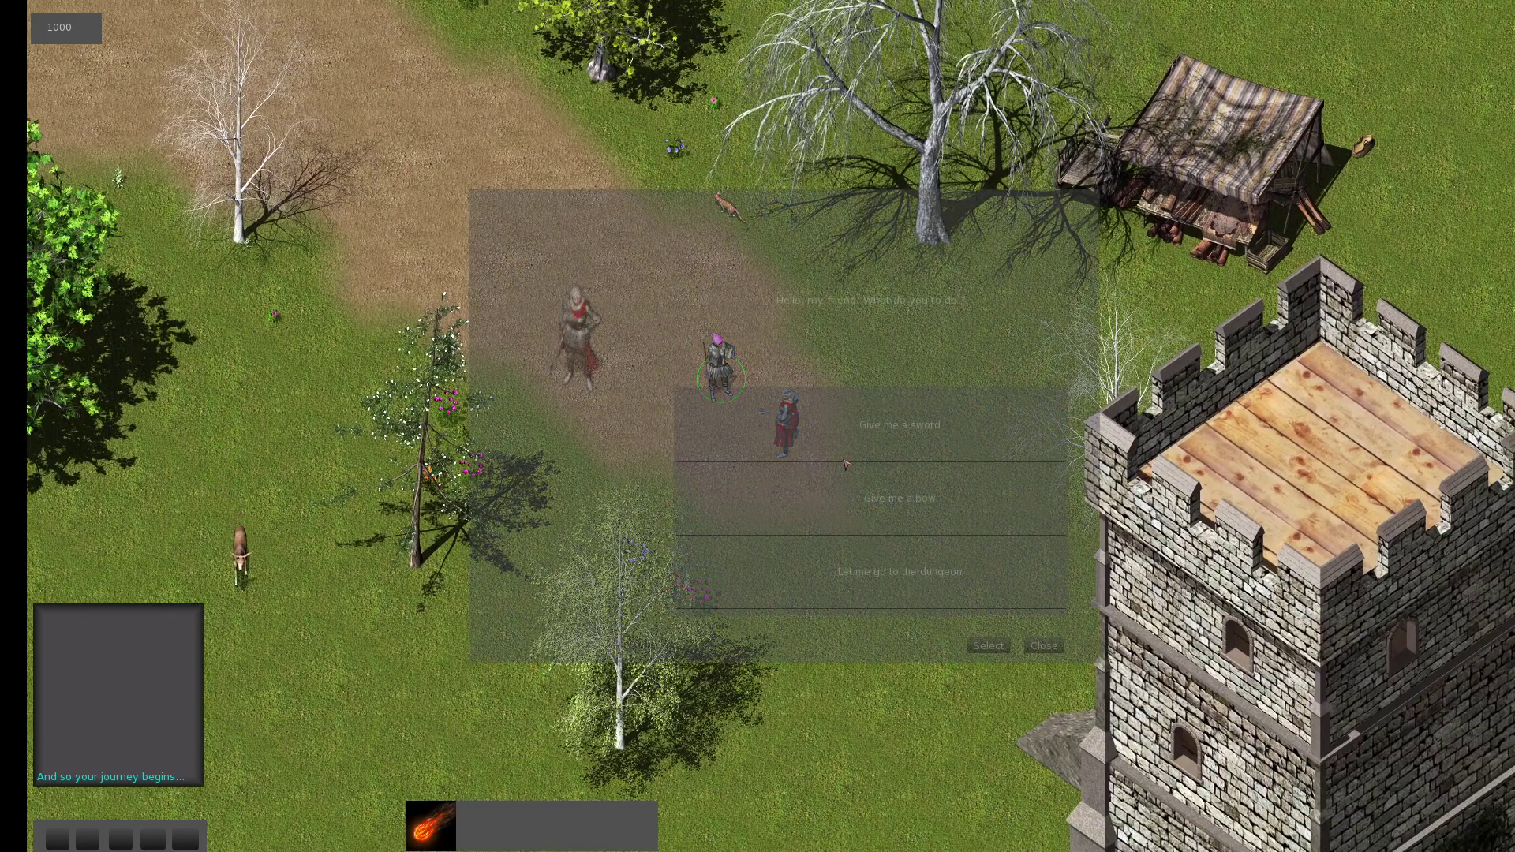
Choose 'Let me go to the dungeon' from the knight, then walk toward the red demon.
click(923, 581)
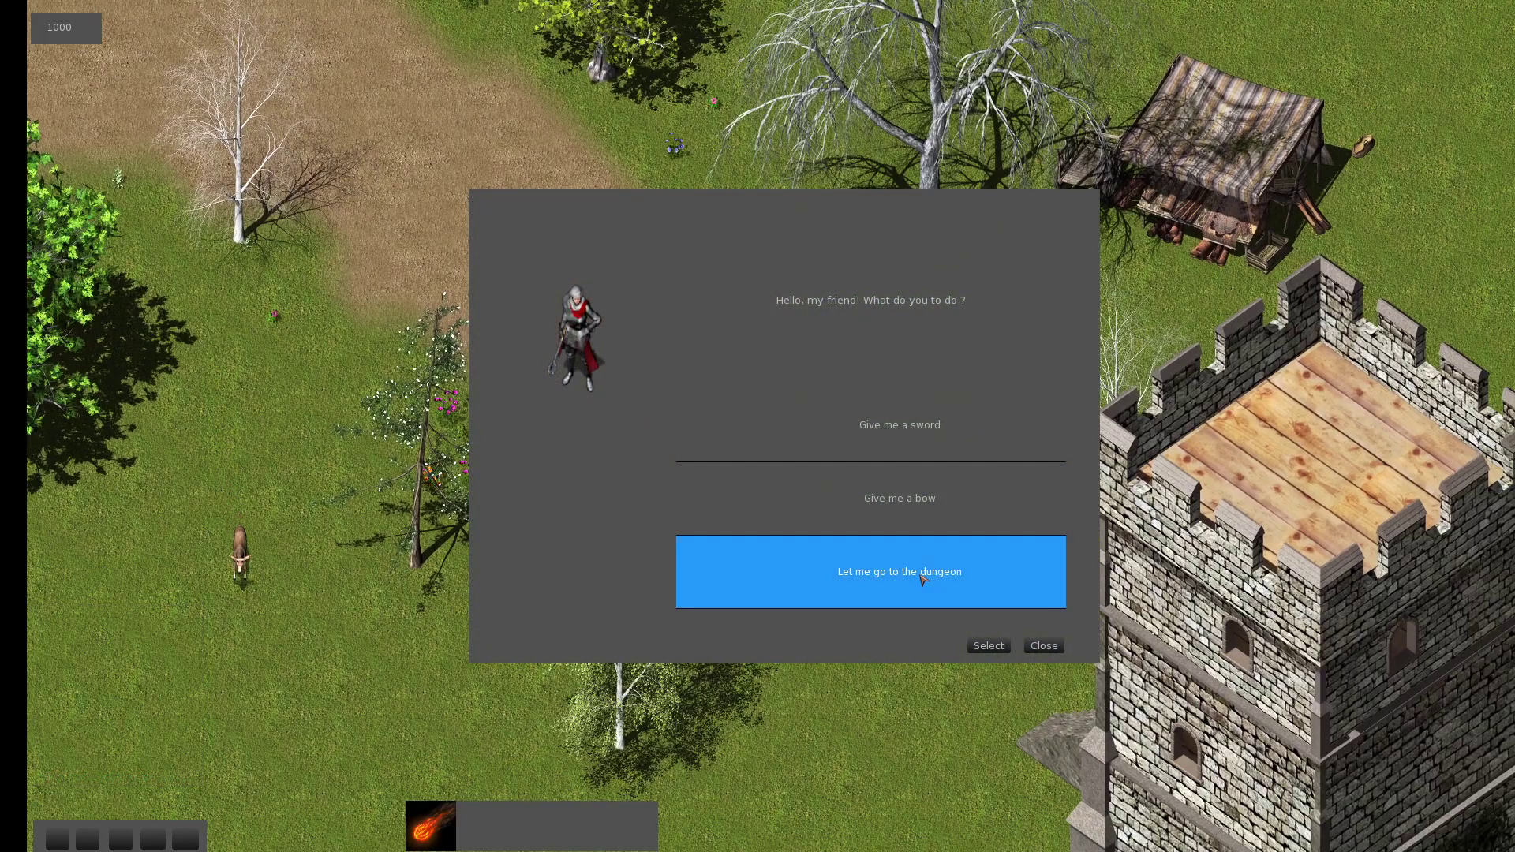
click(990, 646)
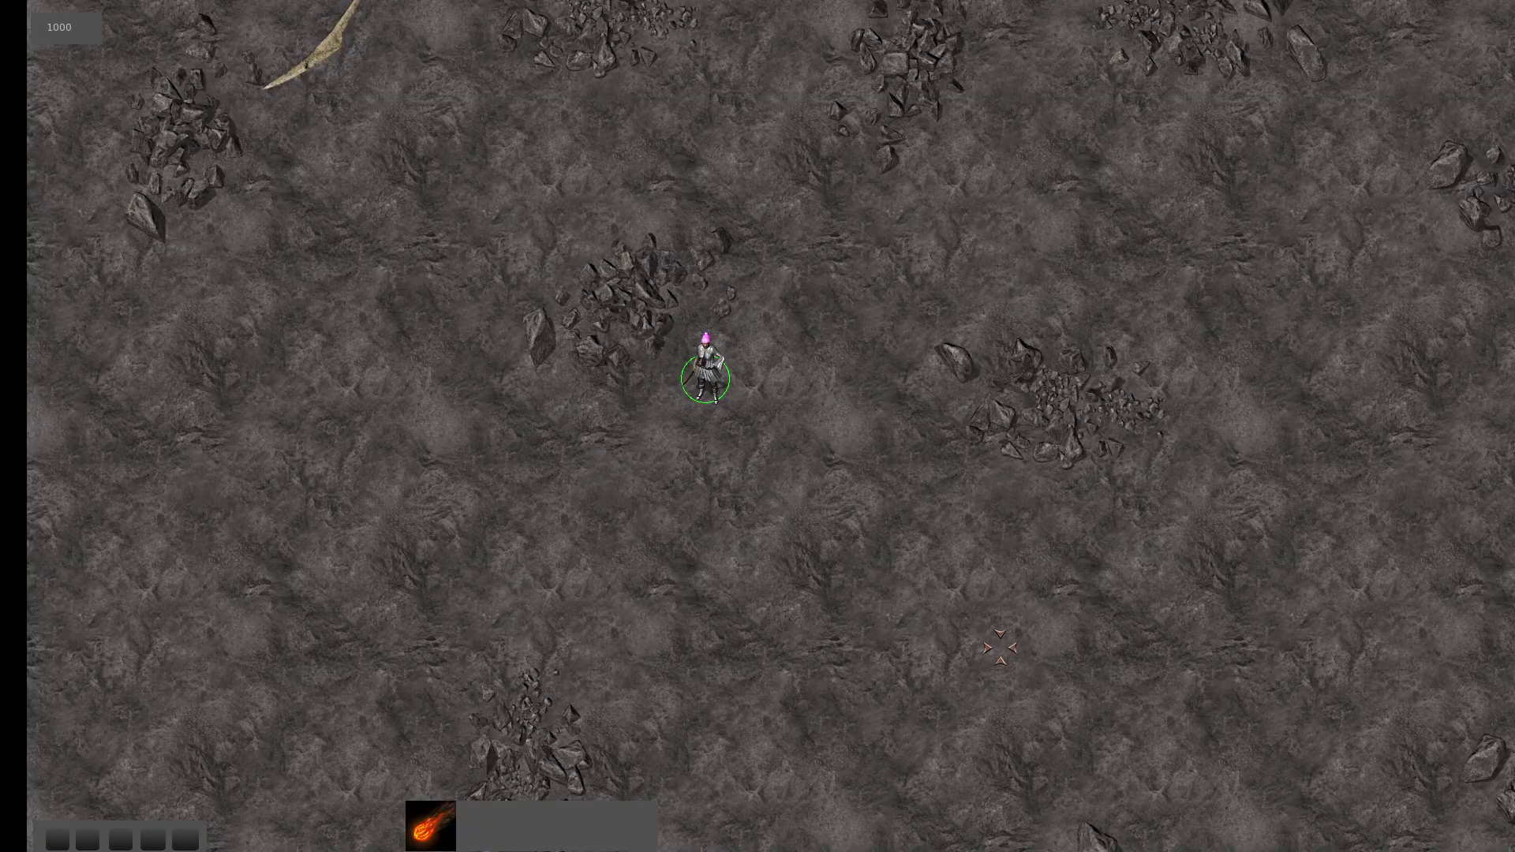
click(505, 220)
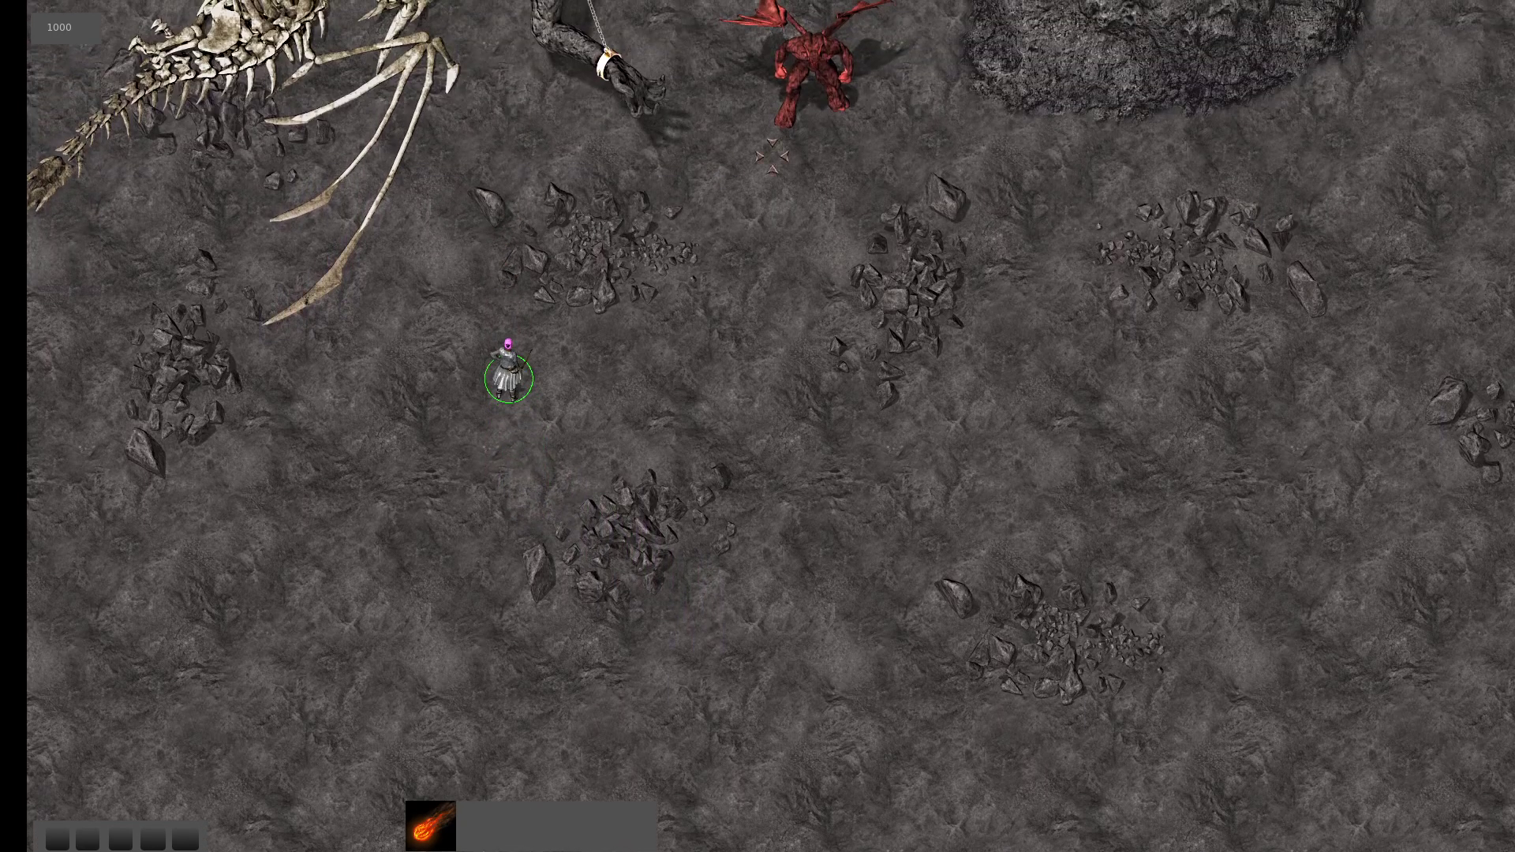
click(772, 156)
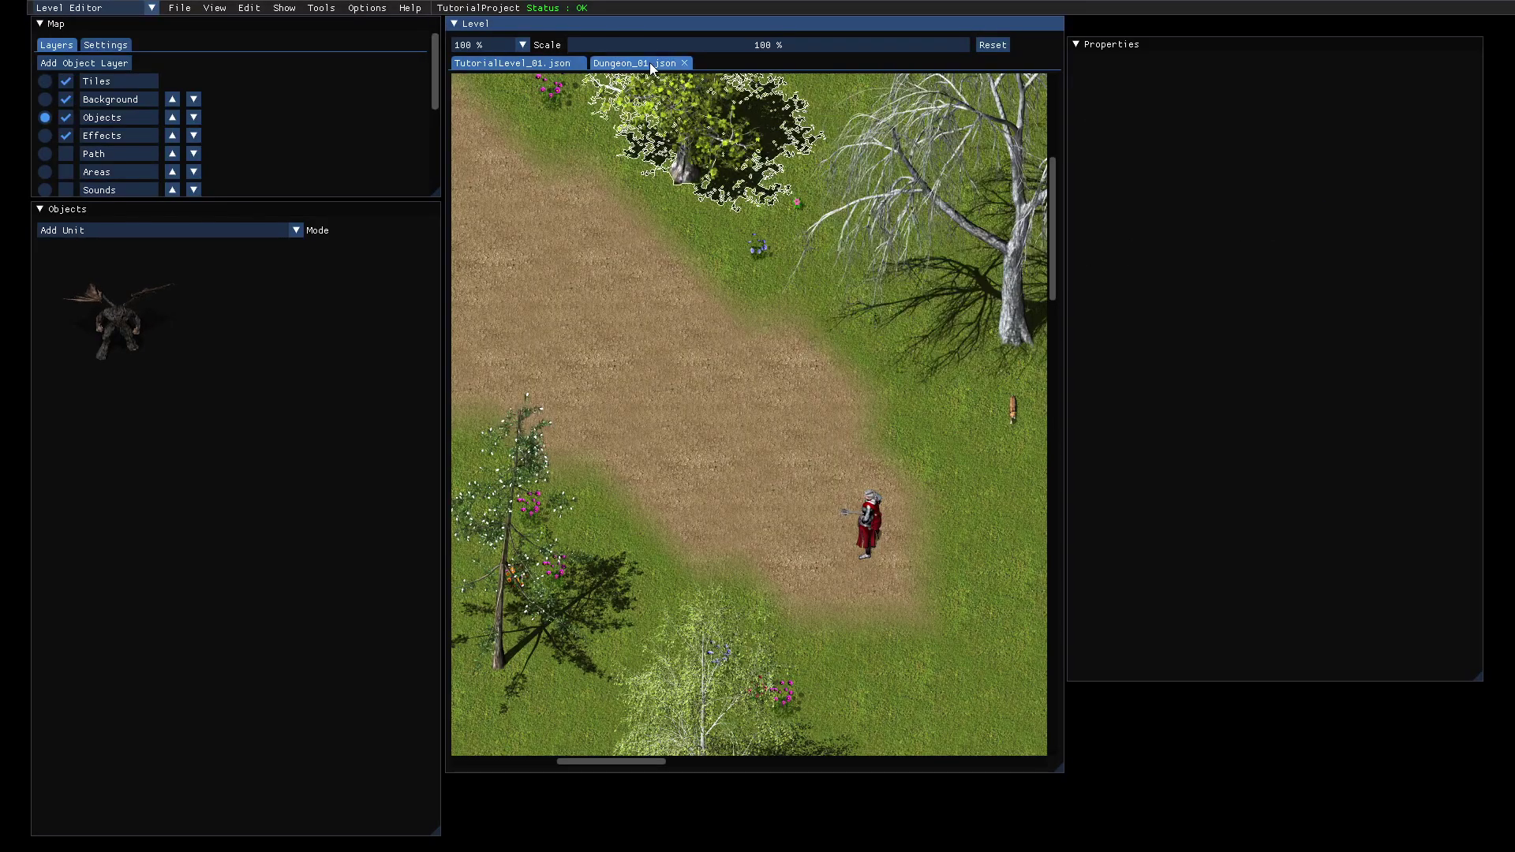
Return to the Dungeon_01.json tab, discard the stray Start area, and select the Objects layer.
click(650, 63)
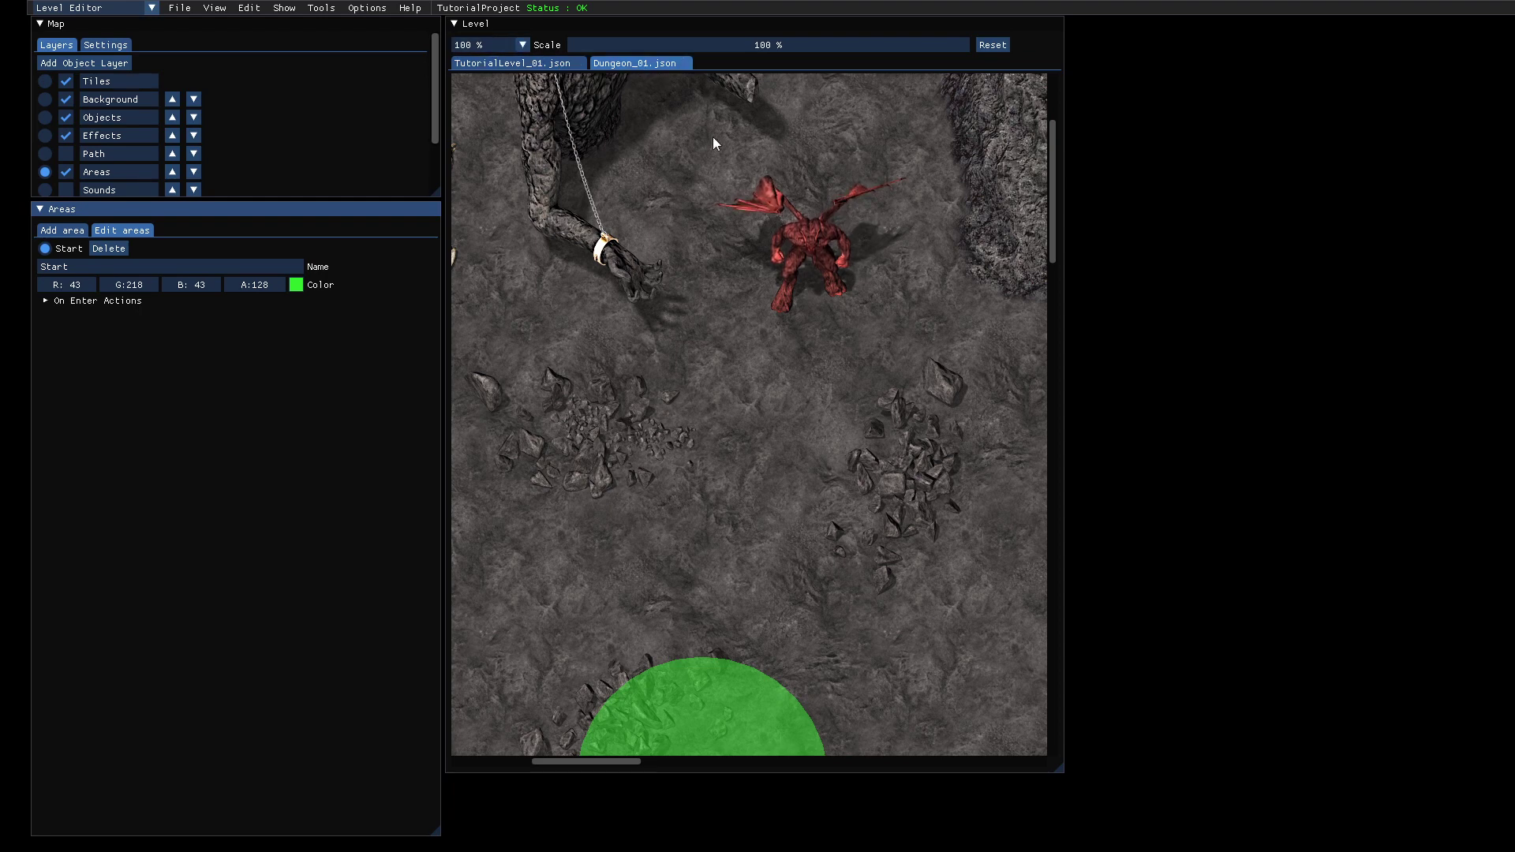
click(822, 260)
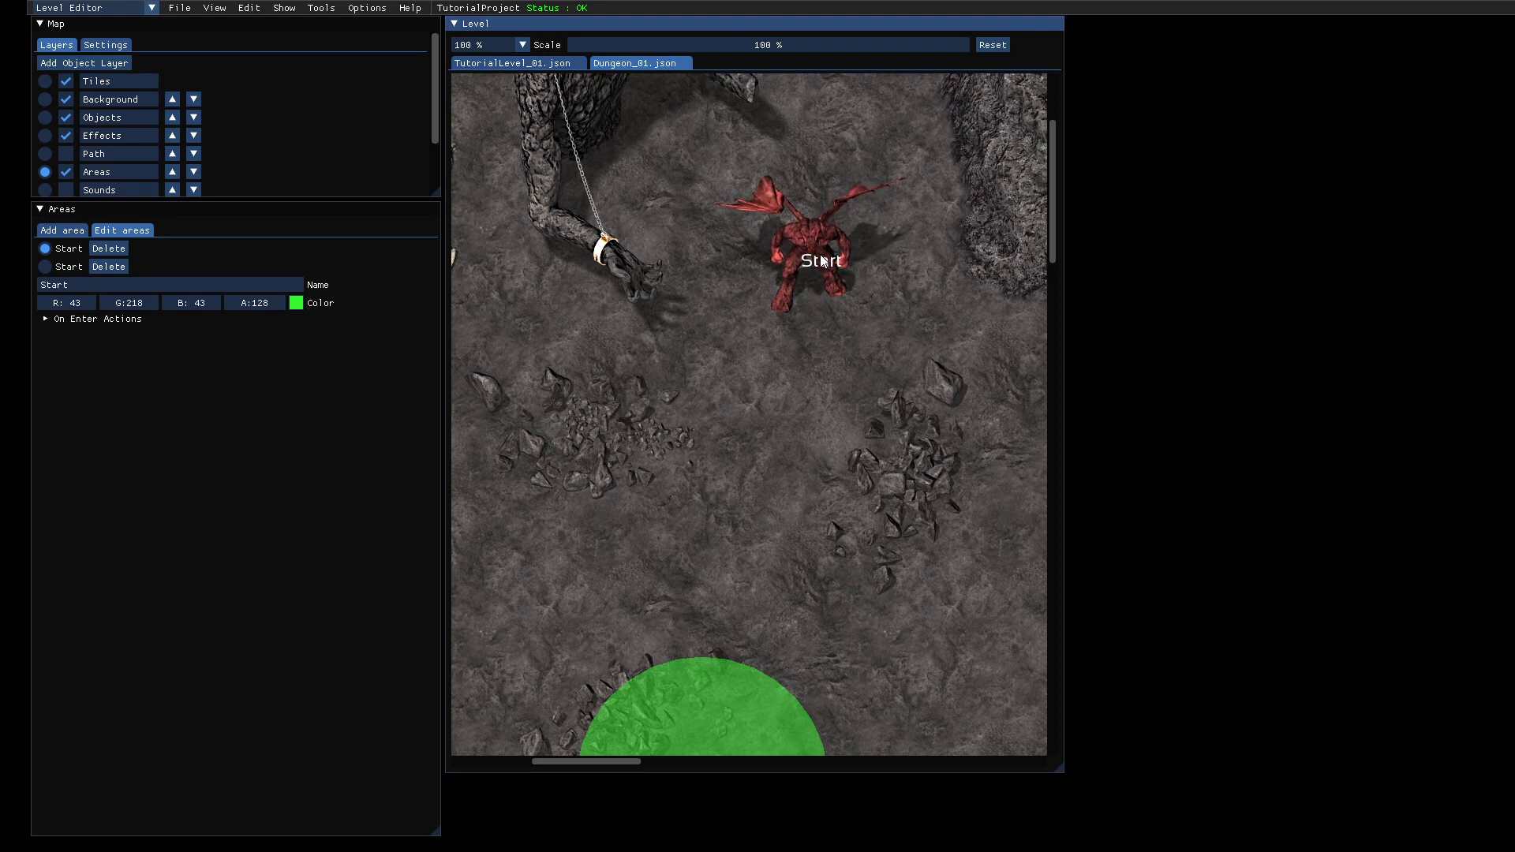
key(Escape)
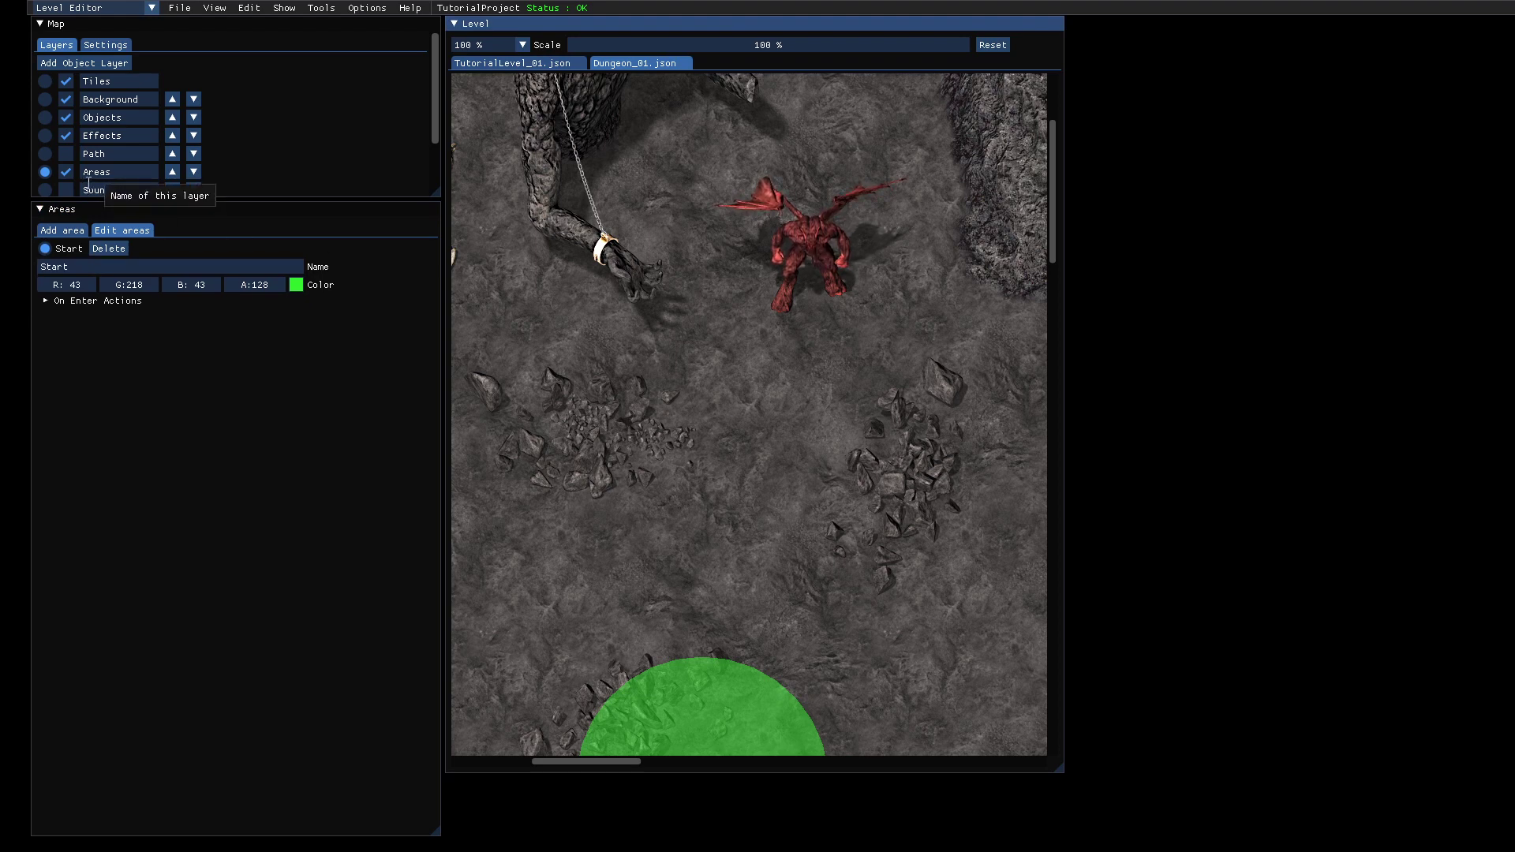
click(45, 117)
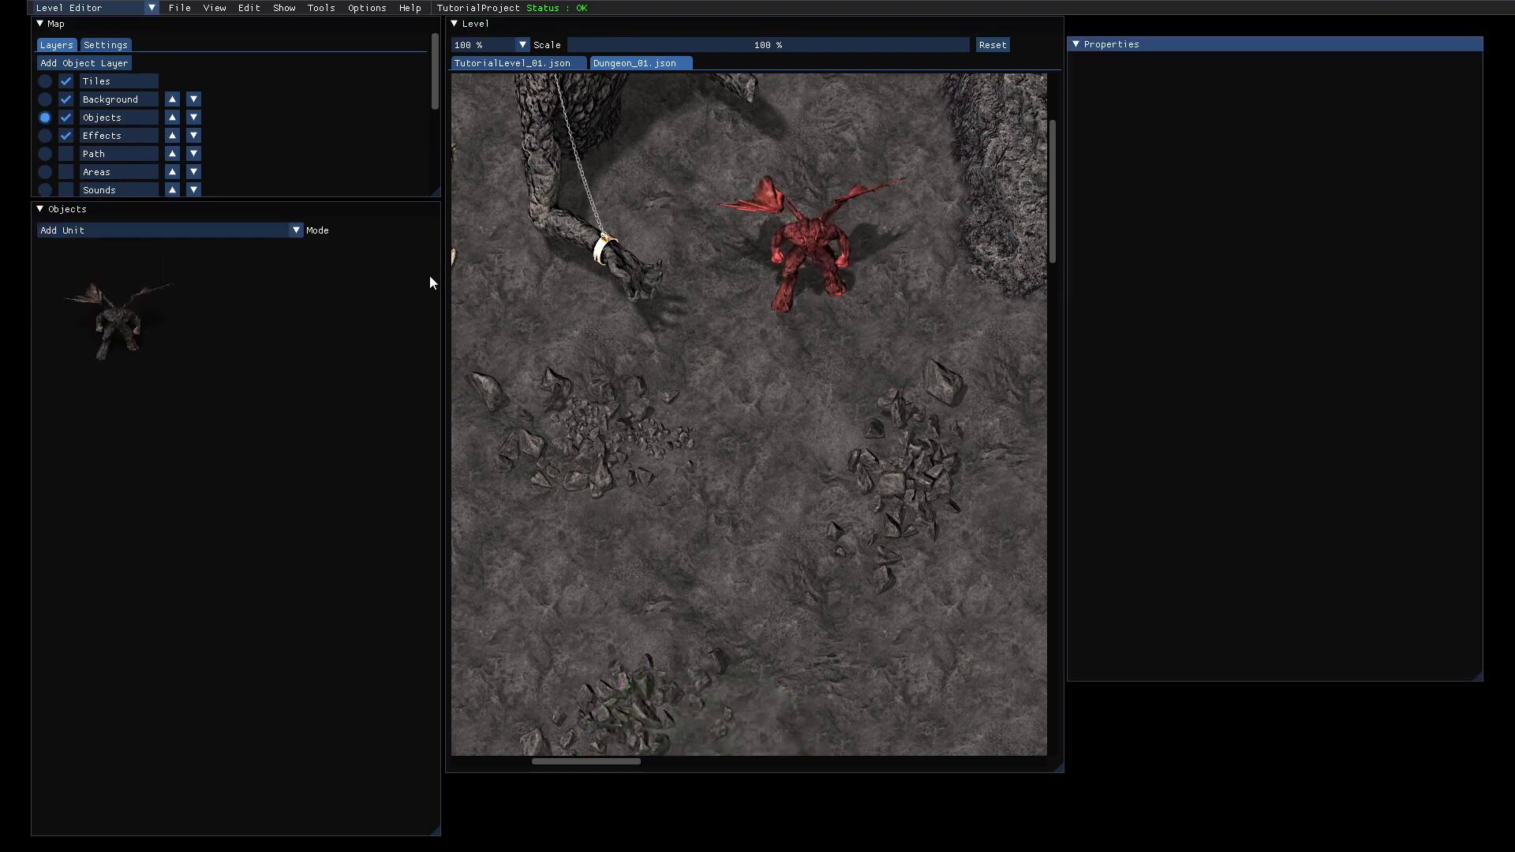
Set the Daemon_Howler's Game Logic Team to Enemy and expand its Stats.
click(834, 253)
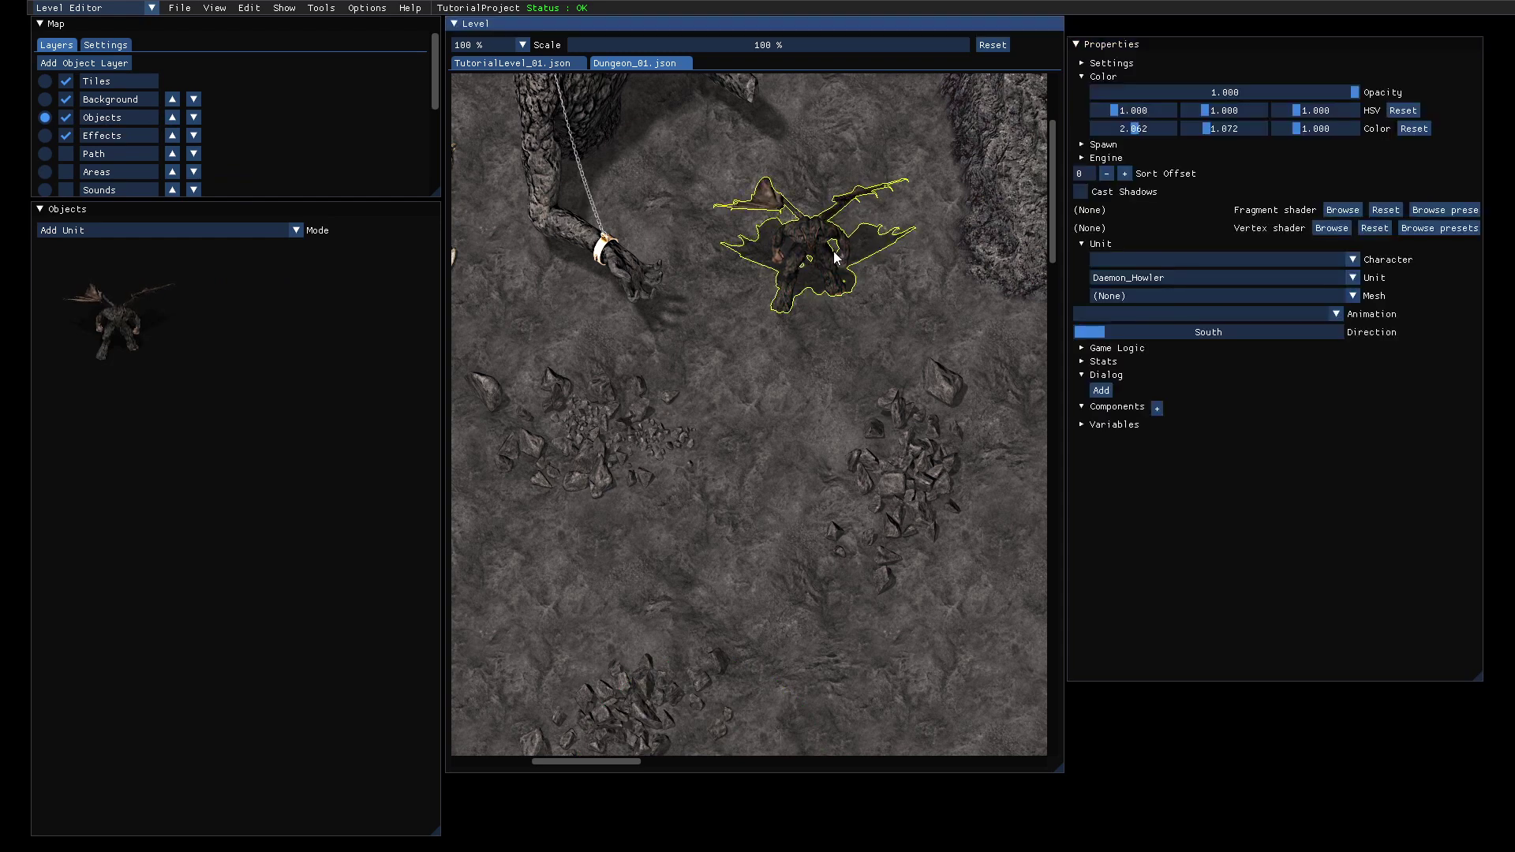
click(1081, 348)
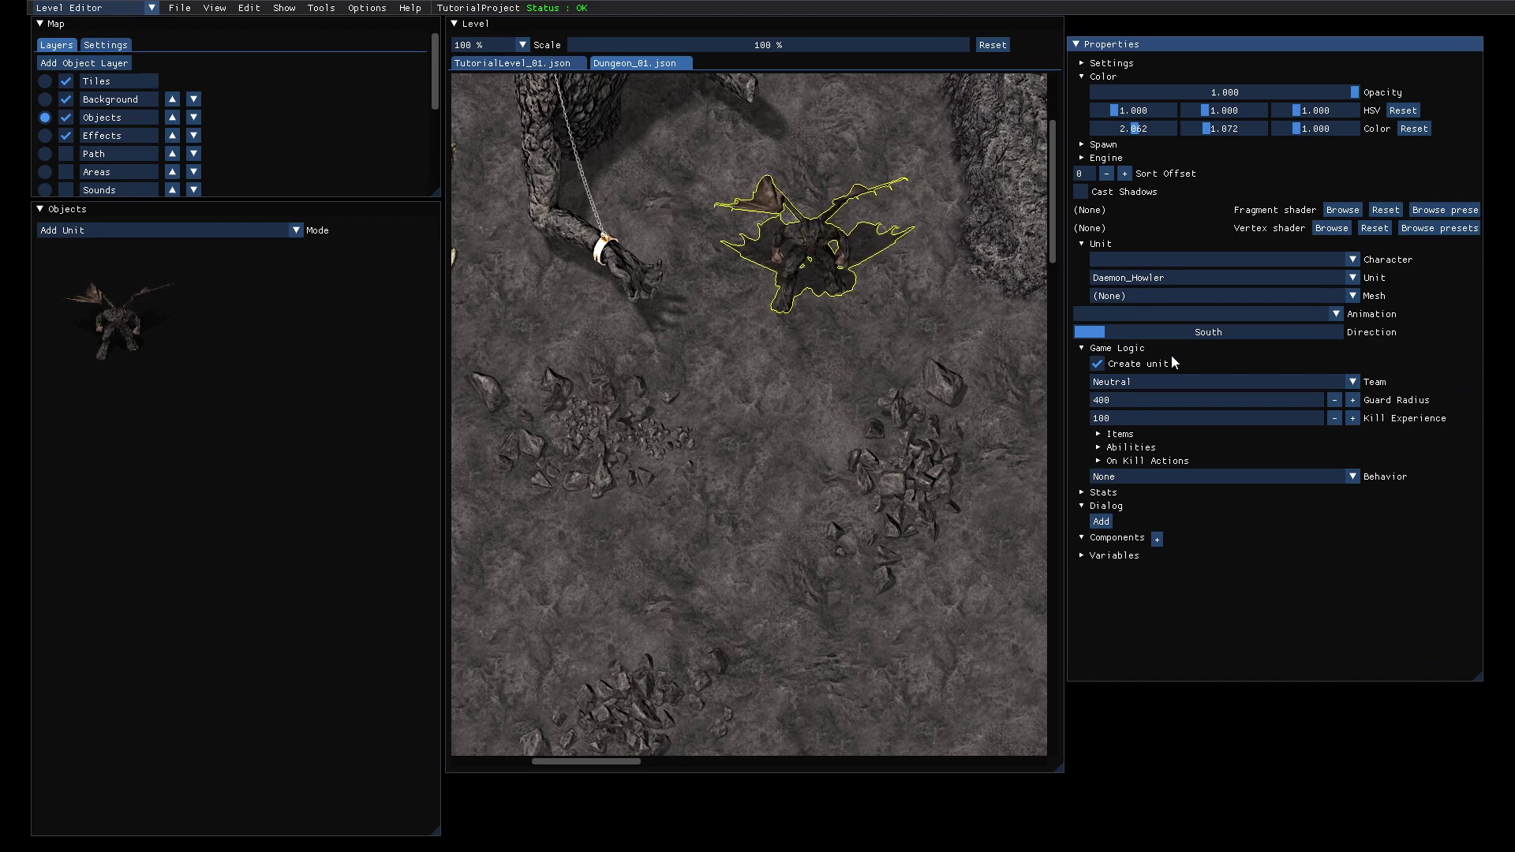
click(1246, 382)
click(1107, 418)
click(1099, 493)
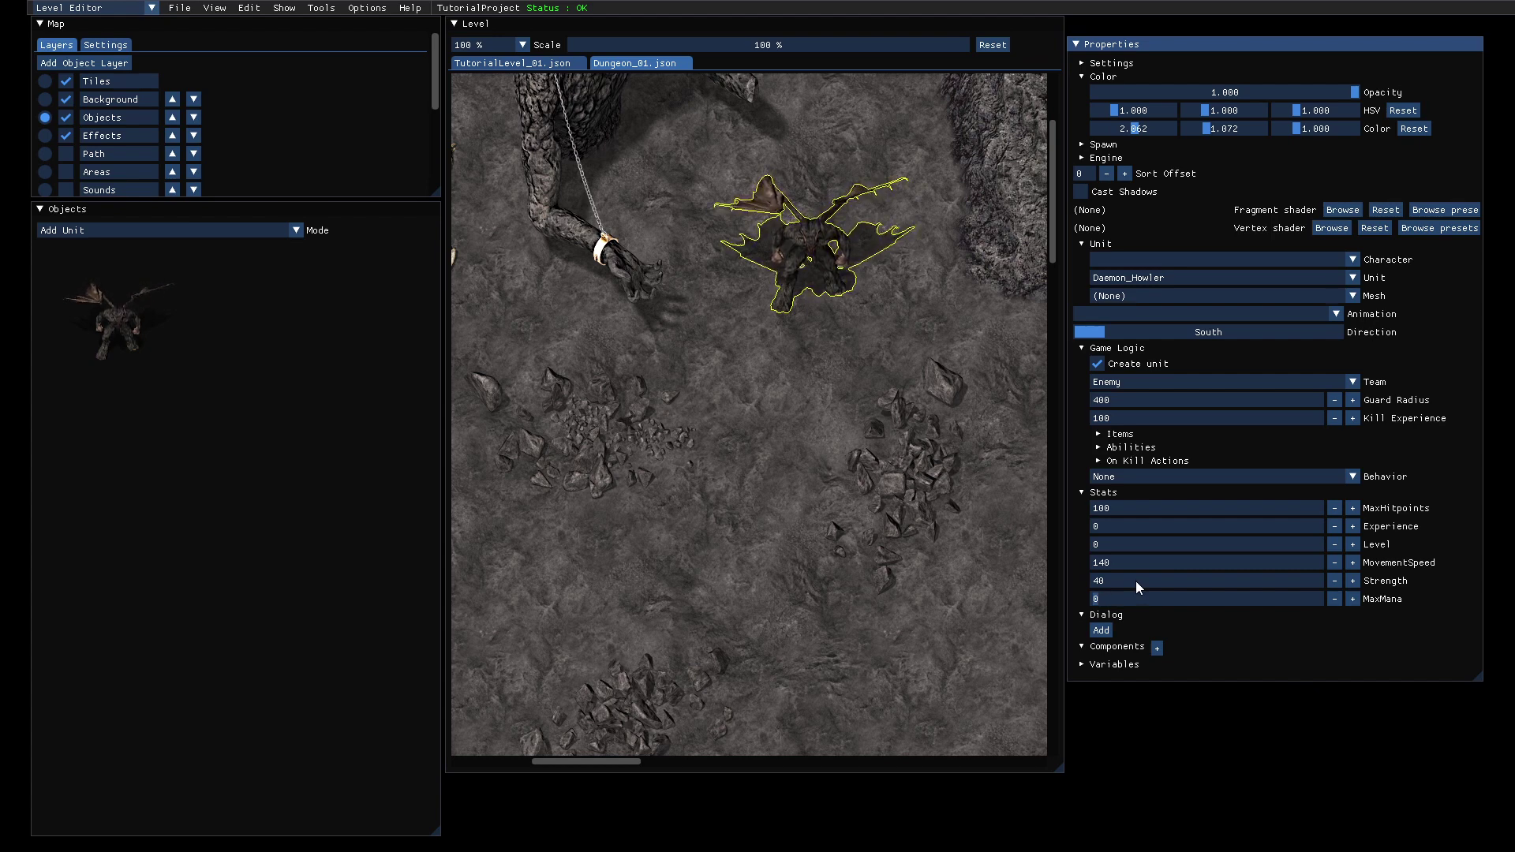
Save the Dungeon_01 level and deselect the demon.
click(188, 11)
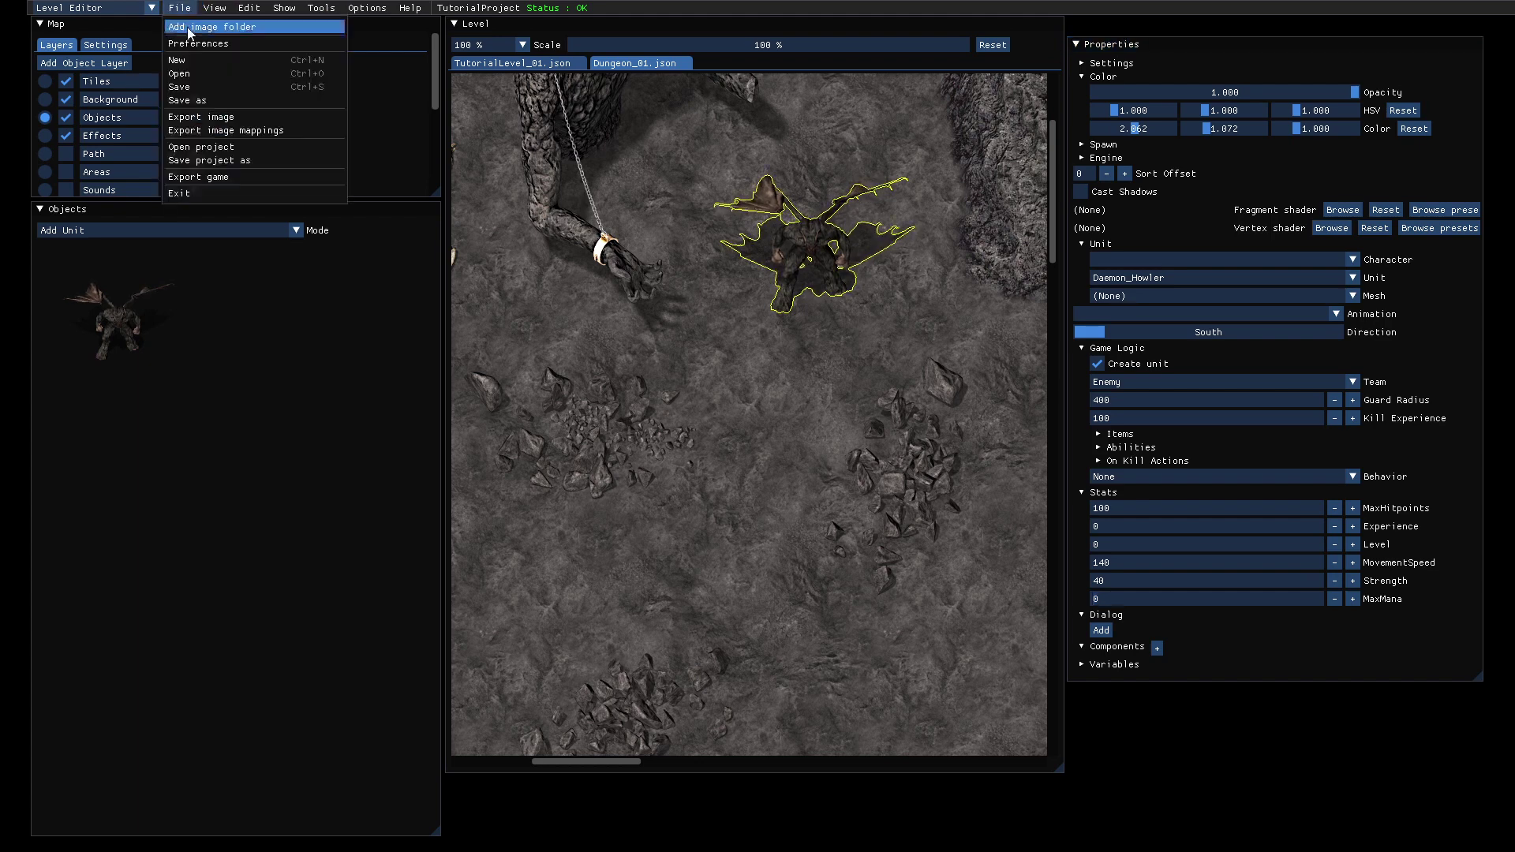
click(202, 88)
click(774, 493)
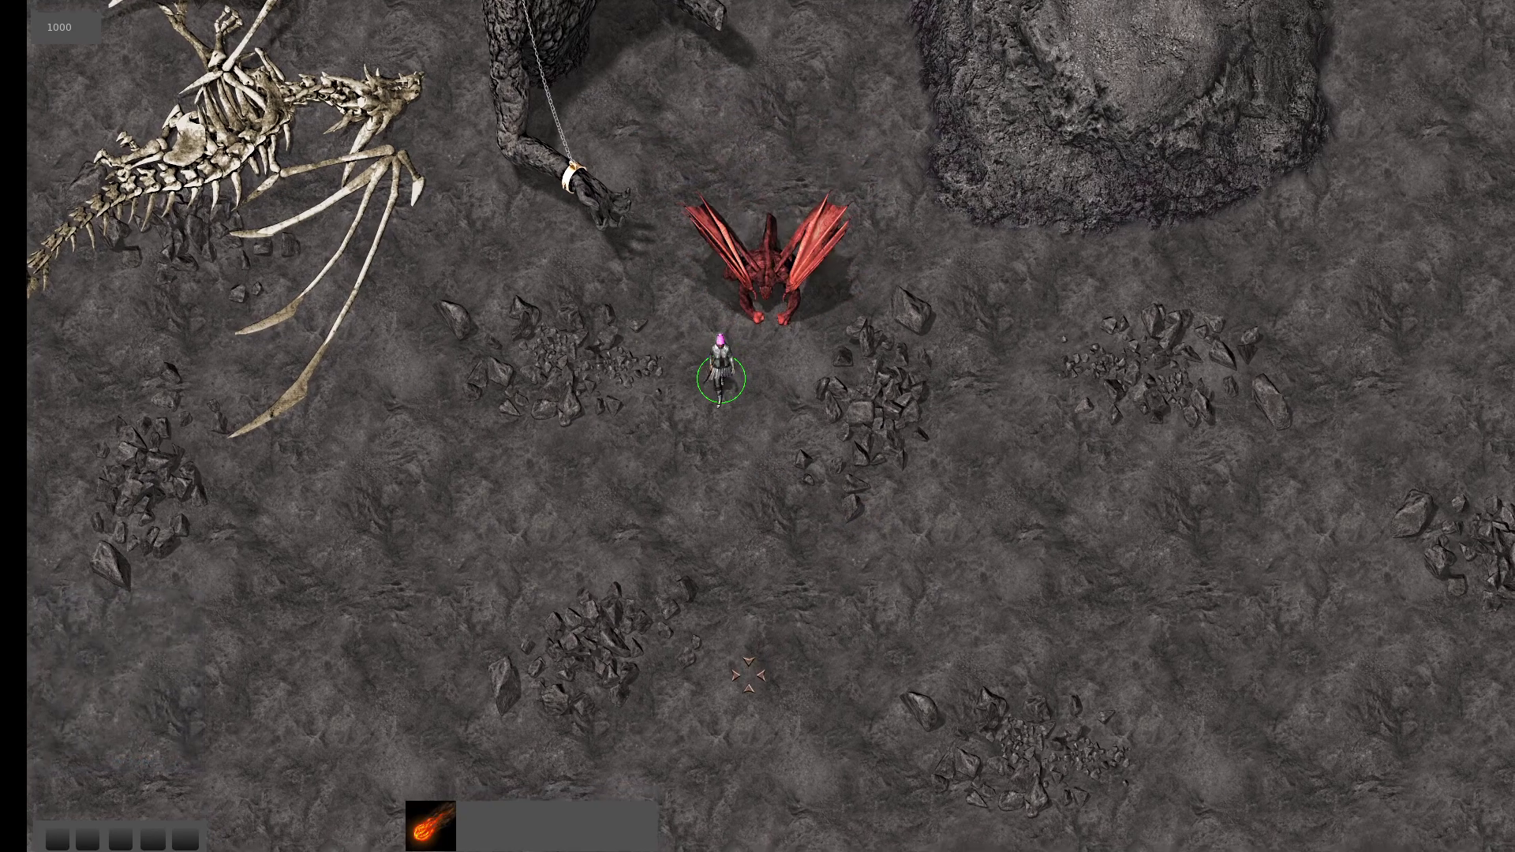
Walk south, attack the Daemon_Howler, then exit the playtest back to the editor.
click(748, 675)
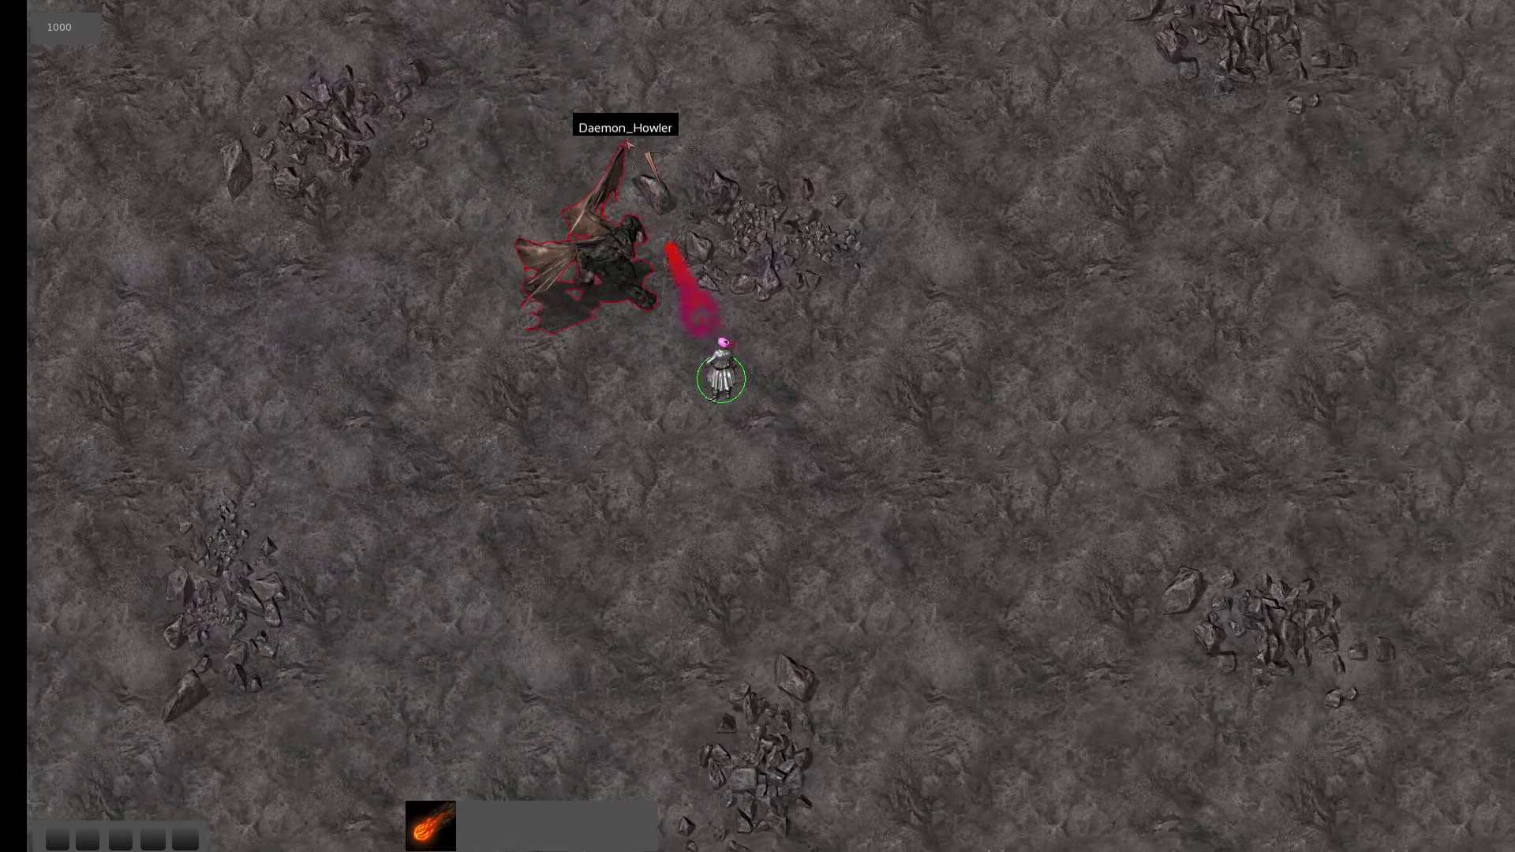
click(1136, 524)
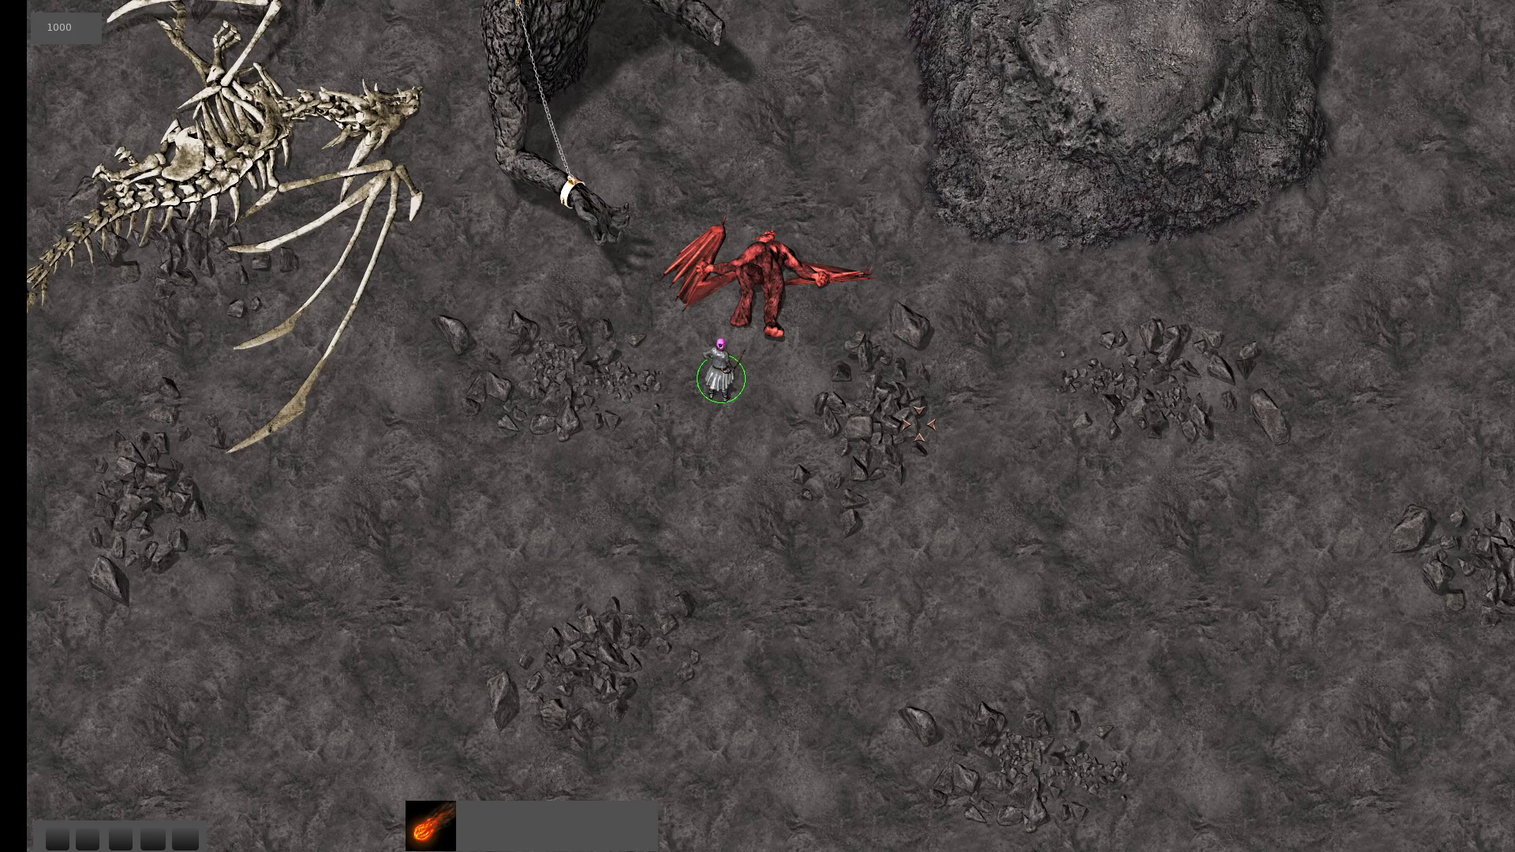
key(Escape)
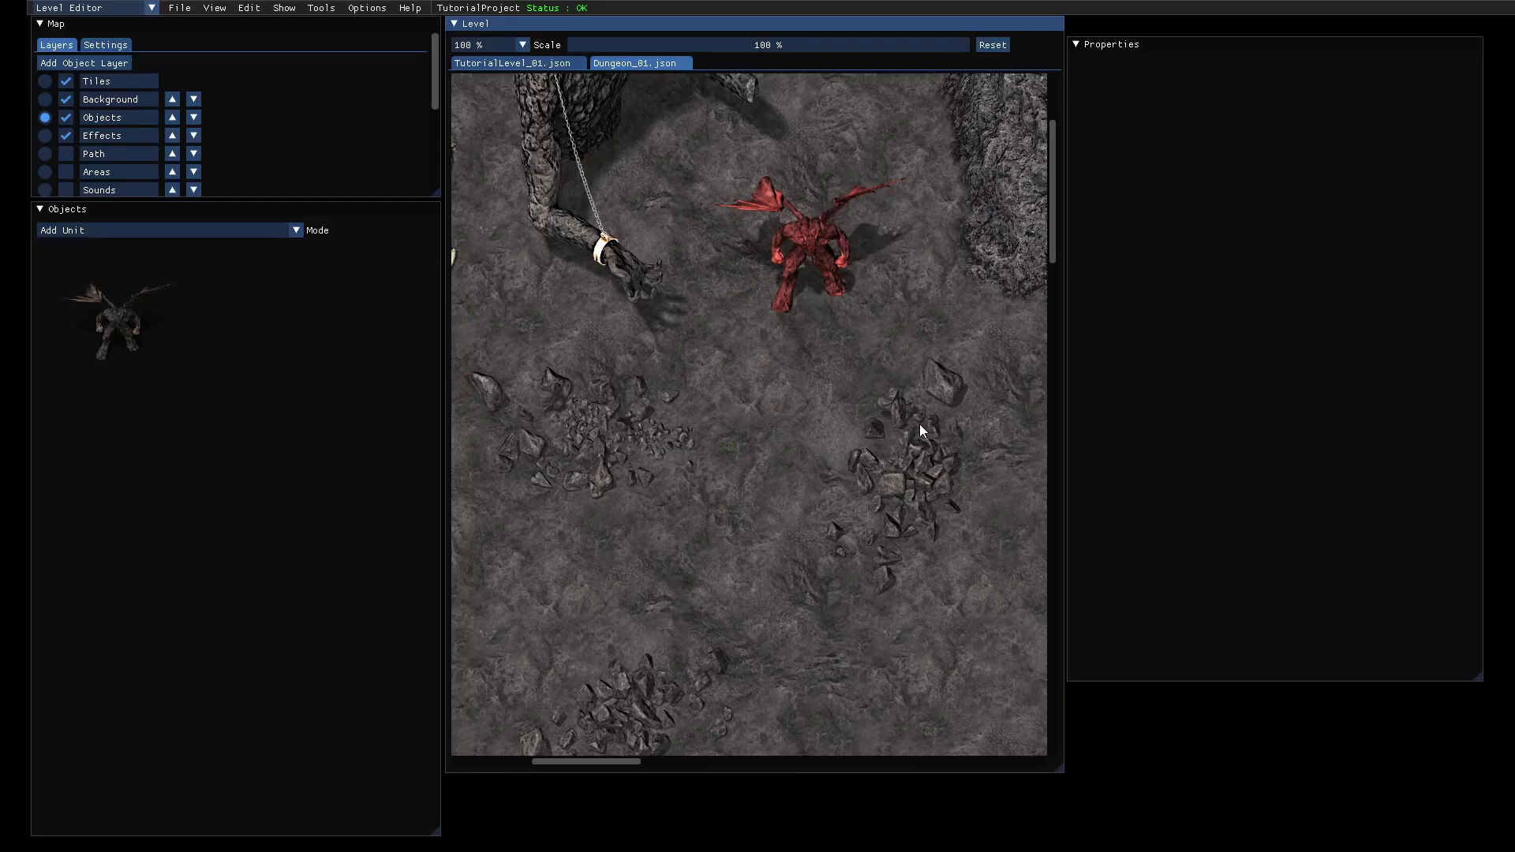
Cancel the Tools > Play dialog without launching, then save Dungeon_01.
click(321, 8)
click(324, 27)
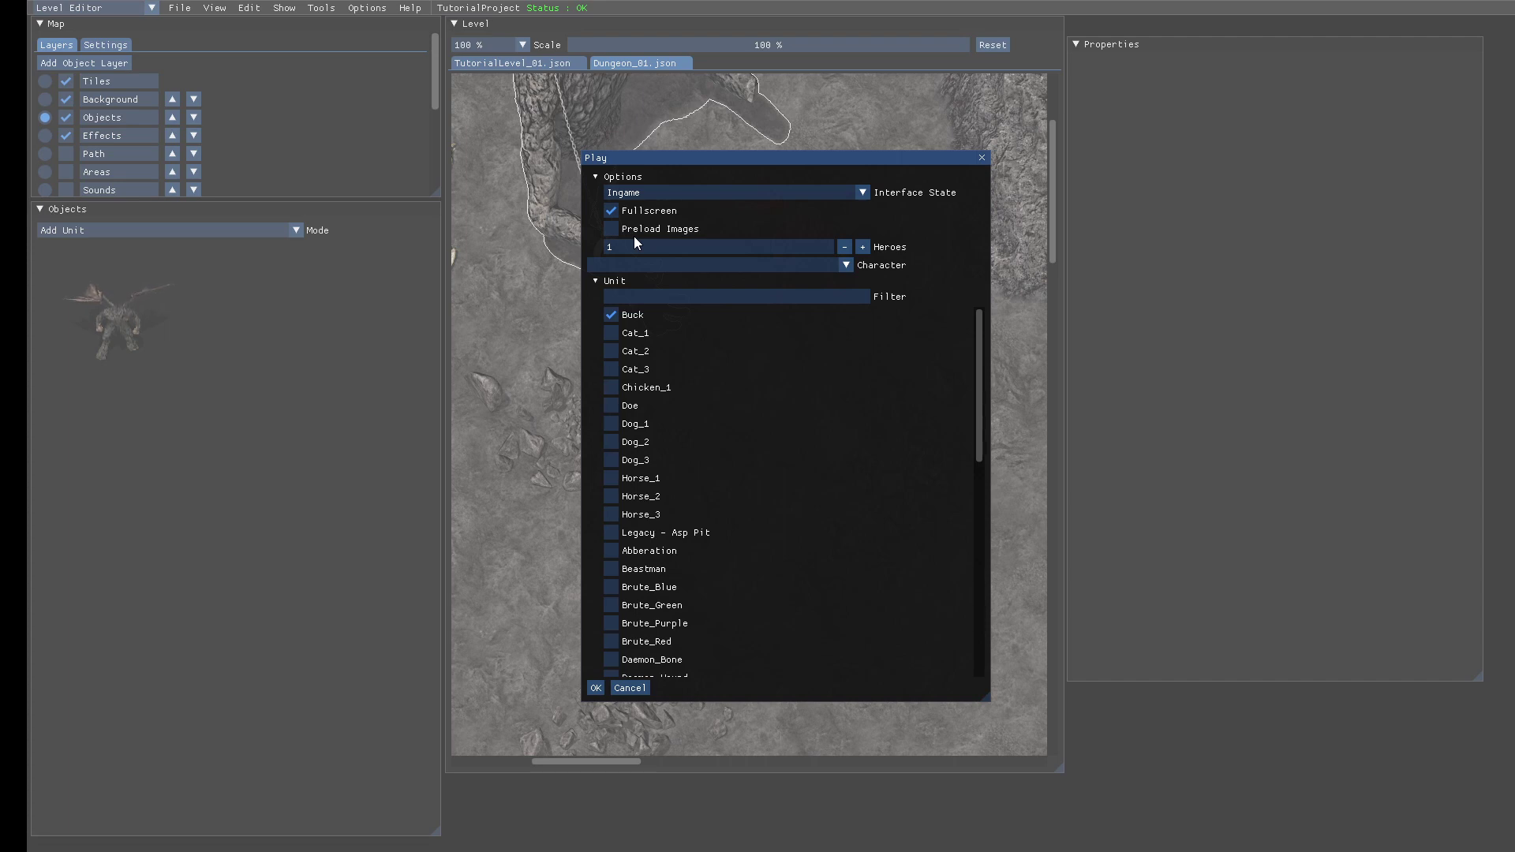
click(641, 690)
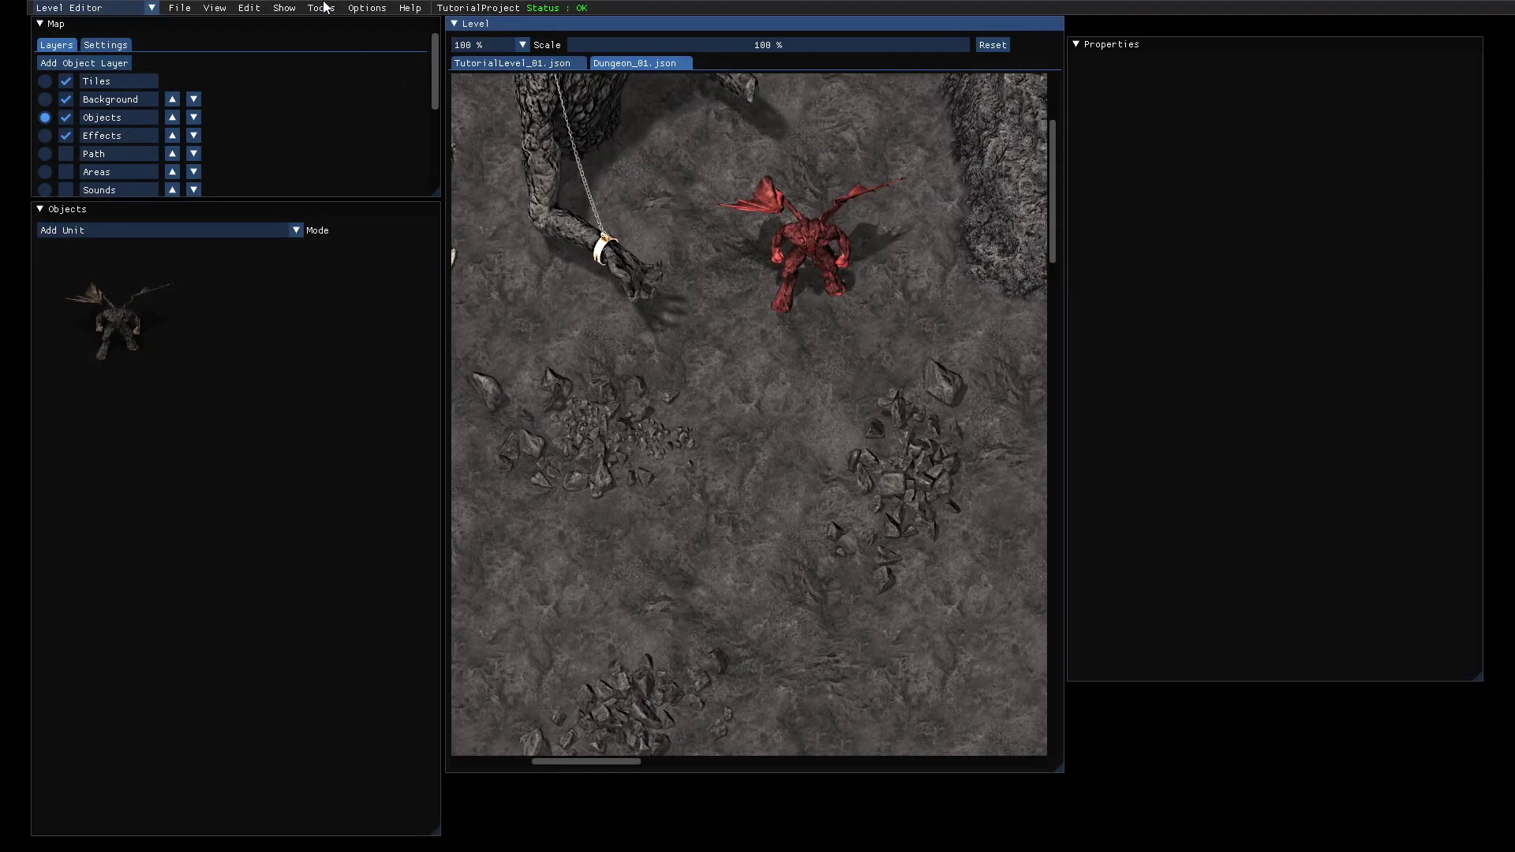
click(180, 8)
click(215, 83)
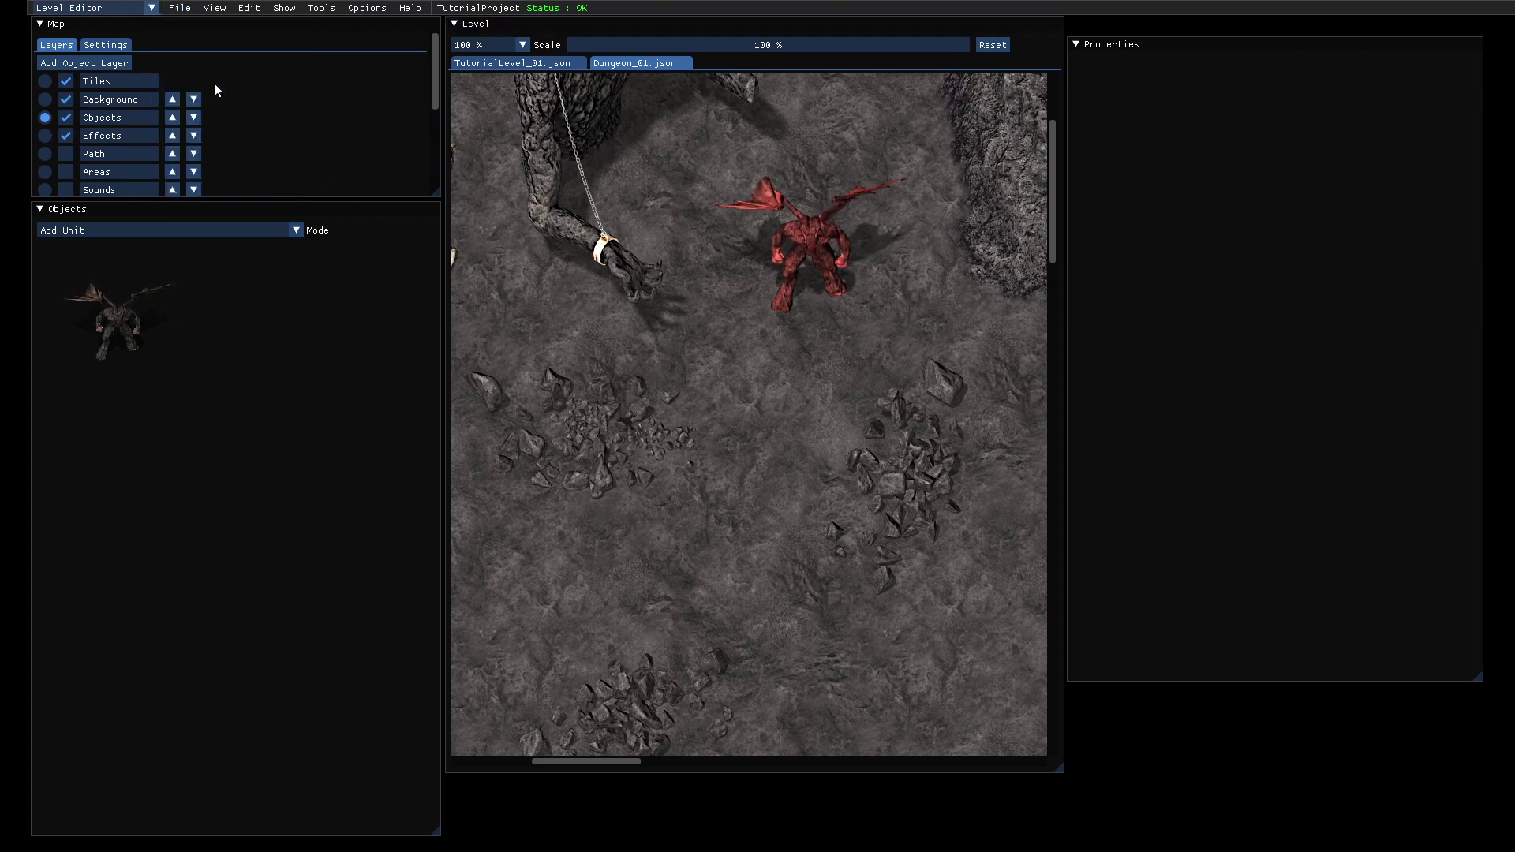
Look at the Tools menu, then open and close the editor Preferences.
click(323, 8)
mouse_move(364, 11)
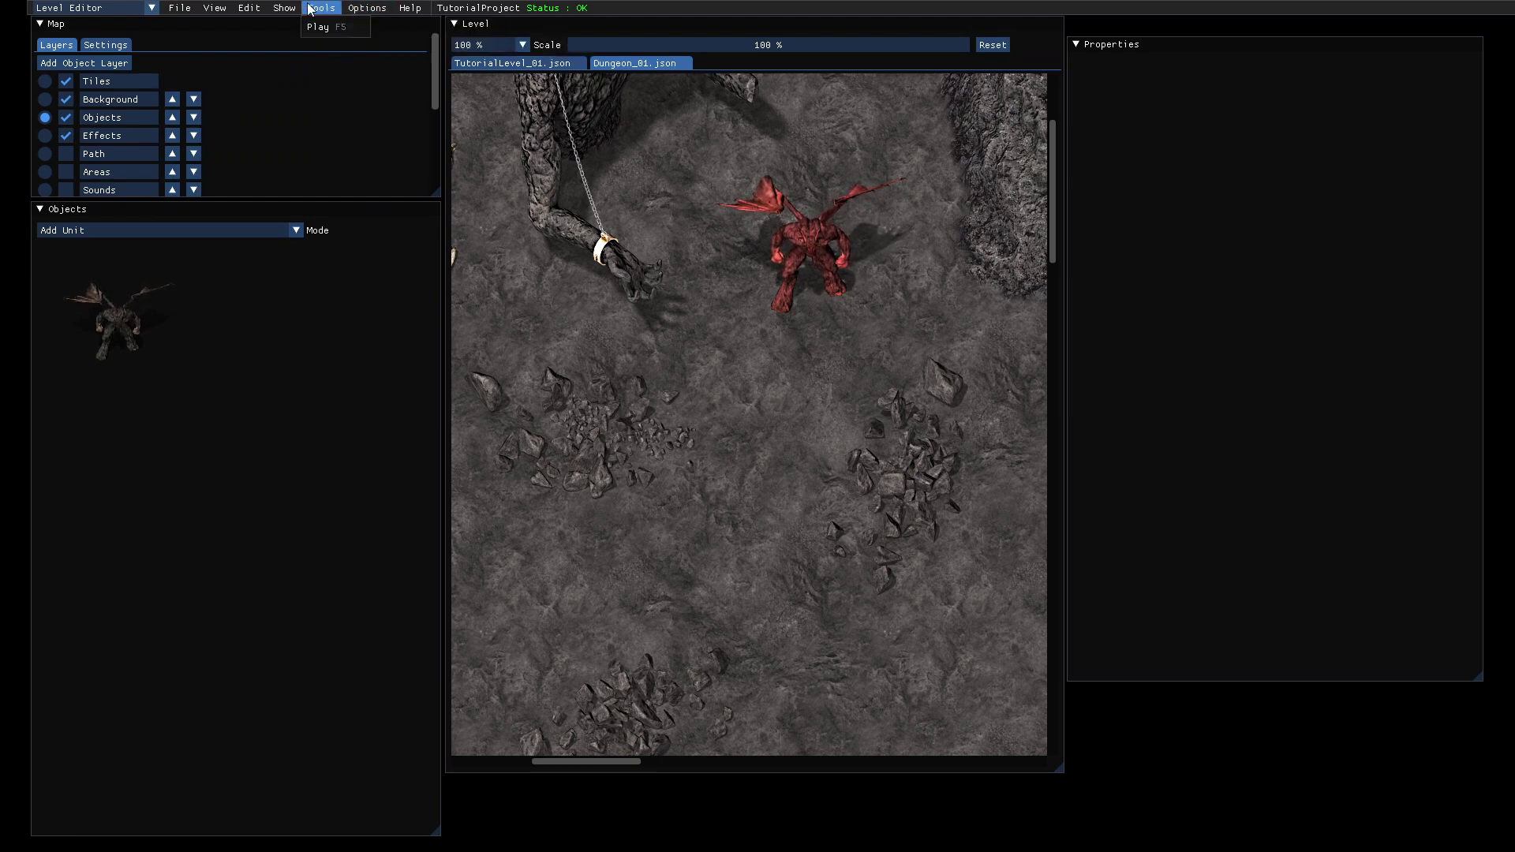
click(249, 11)
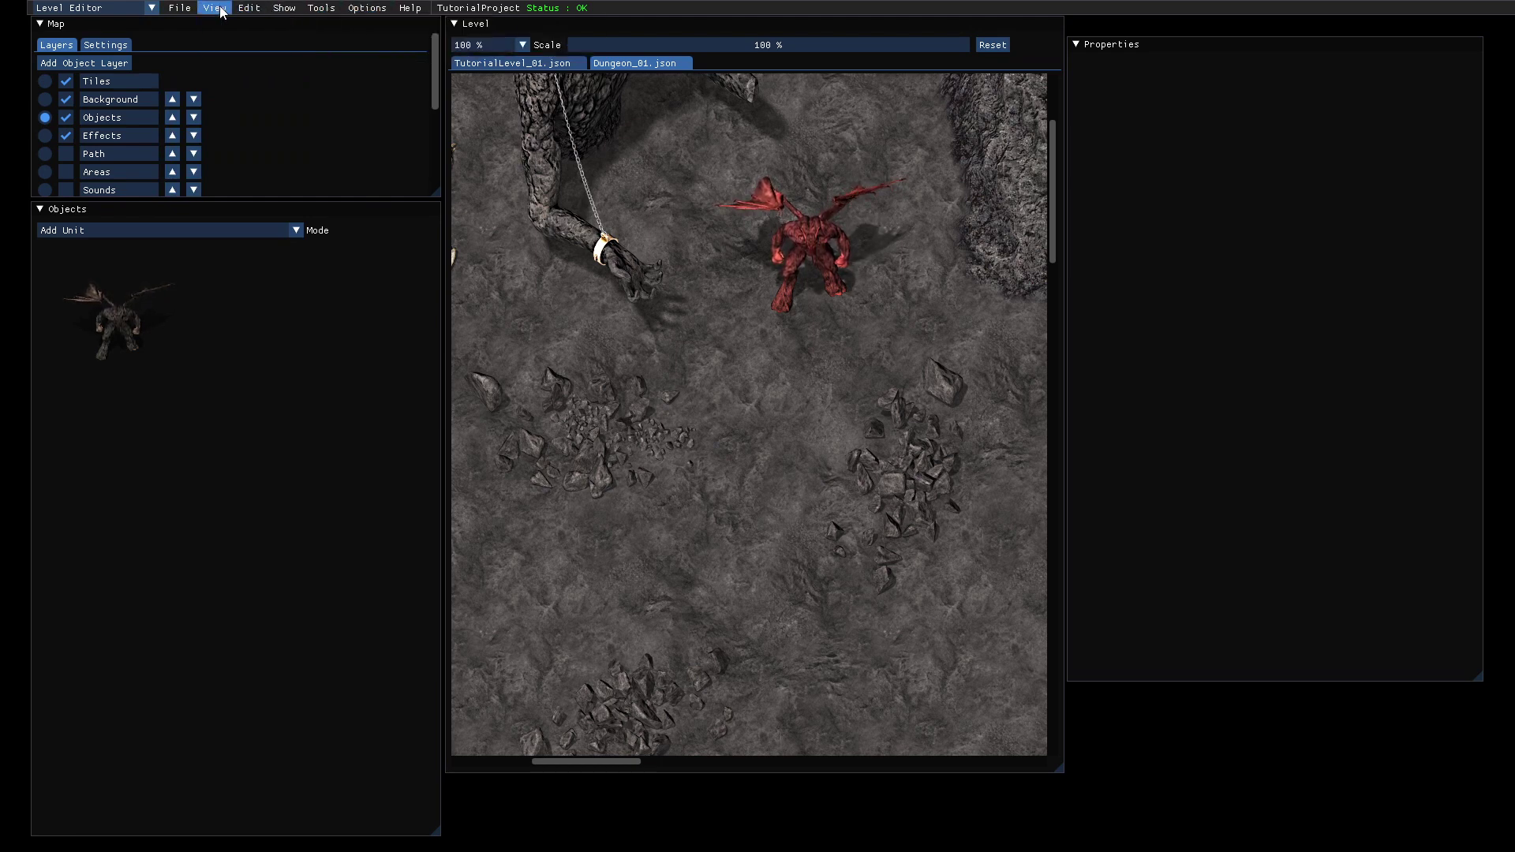
click(181, 9)
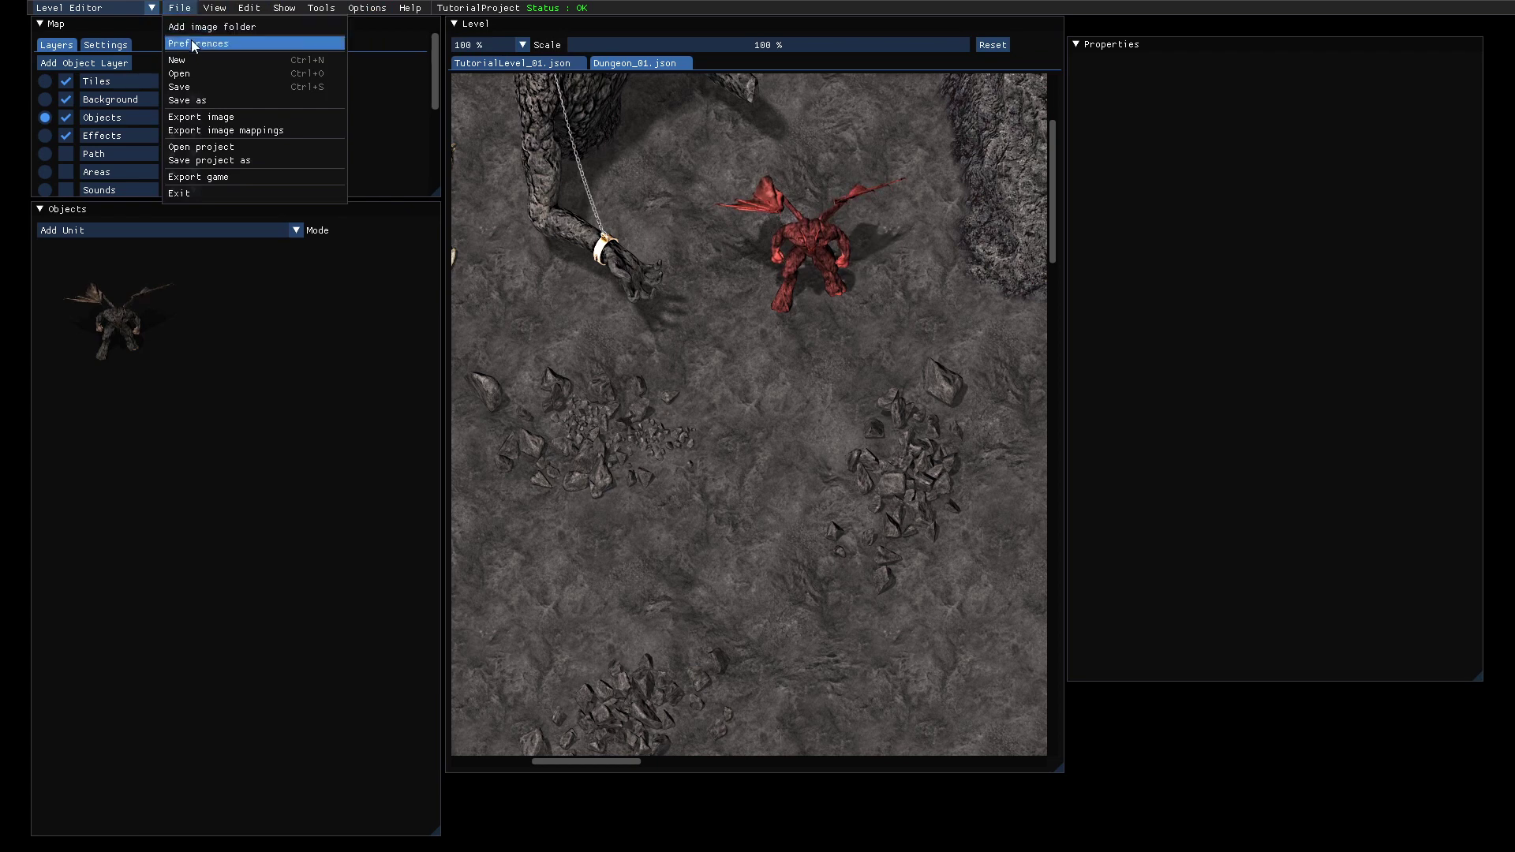
click(192, 44)
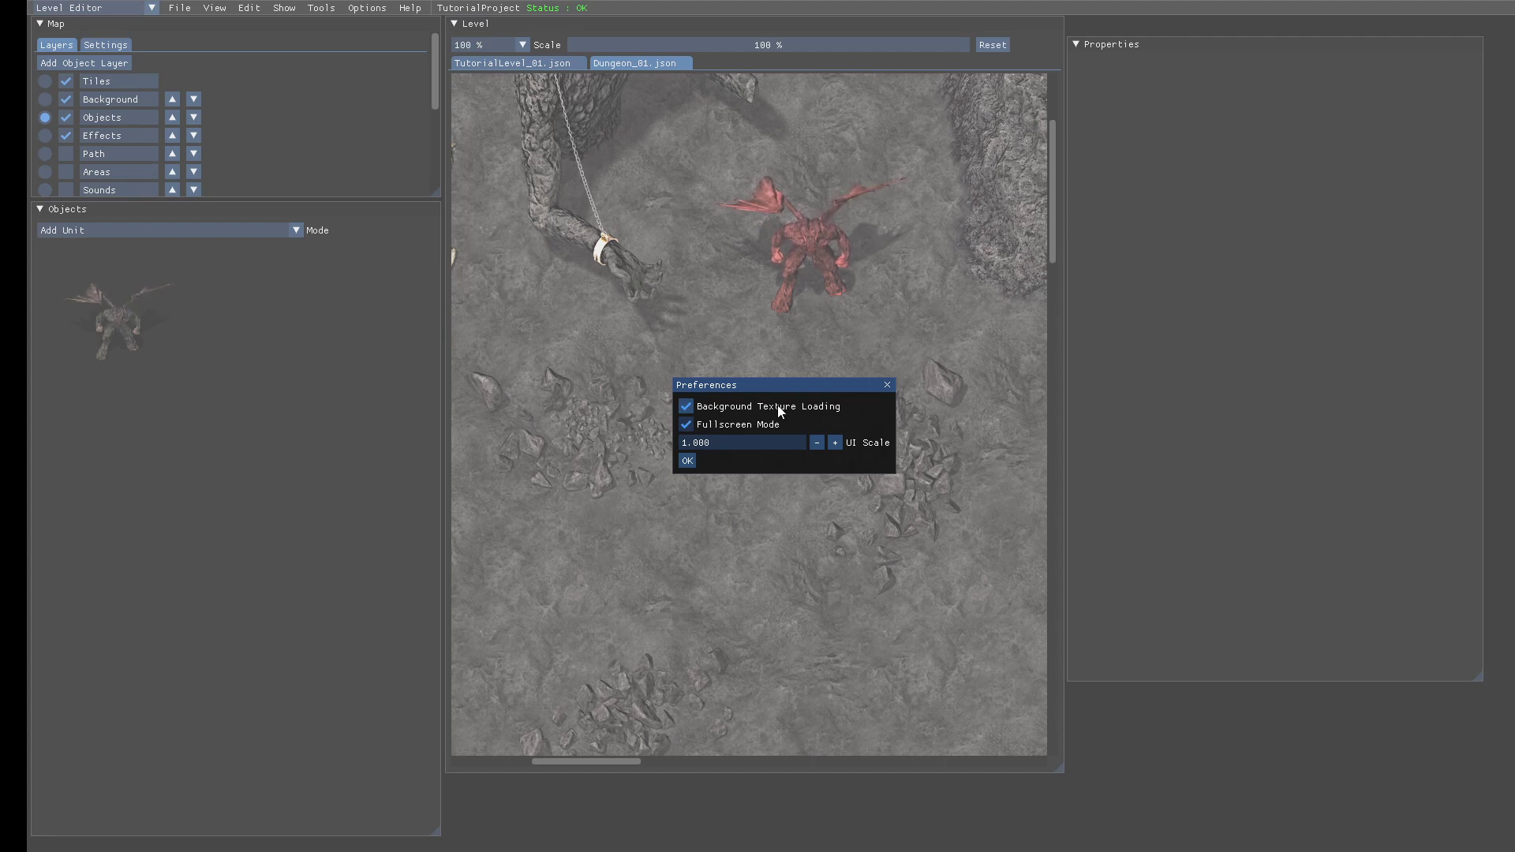
click(888, 385)
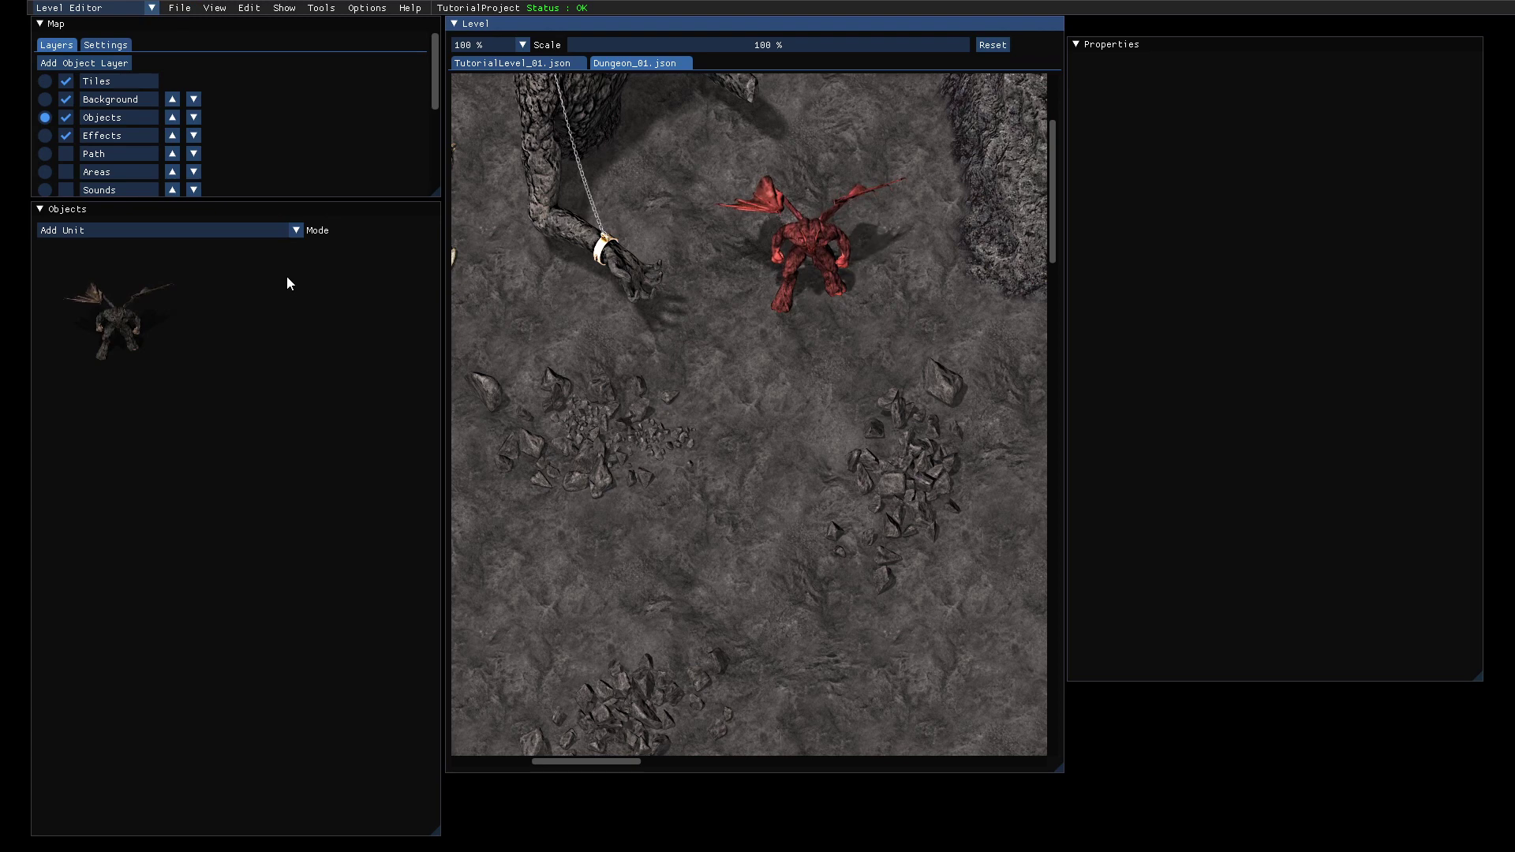
In TutorialLevel_01, talk to the knight NPC and choose 'Let me go to the dungeon'.
click(504, 67)
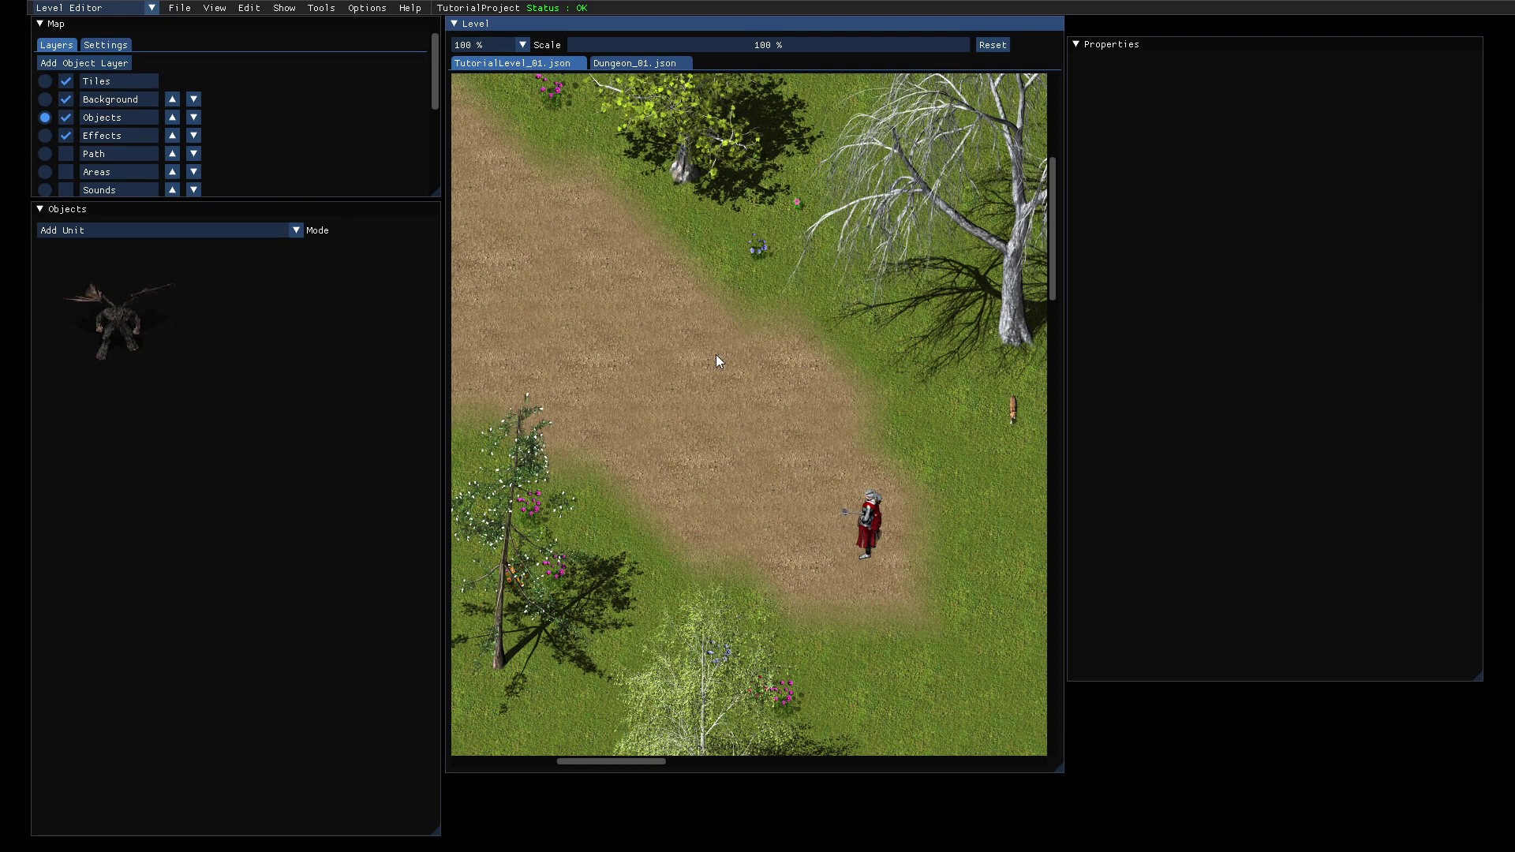
scroll(716, 362, up, 3)
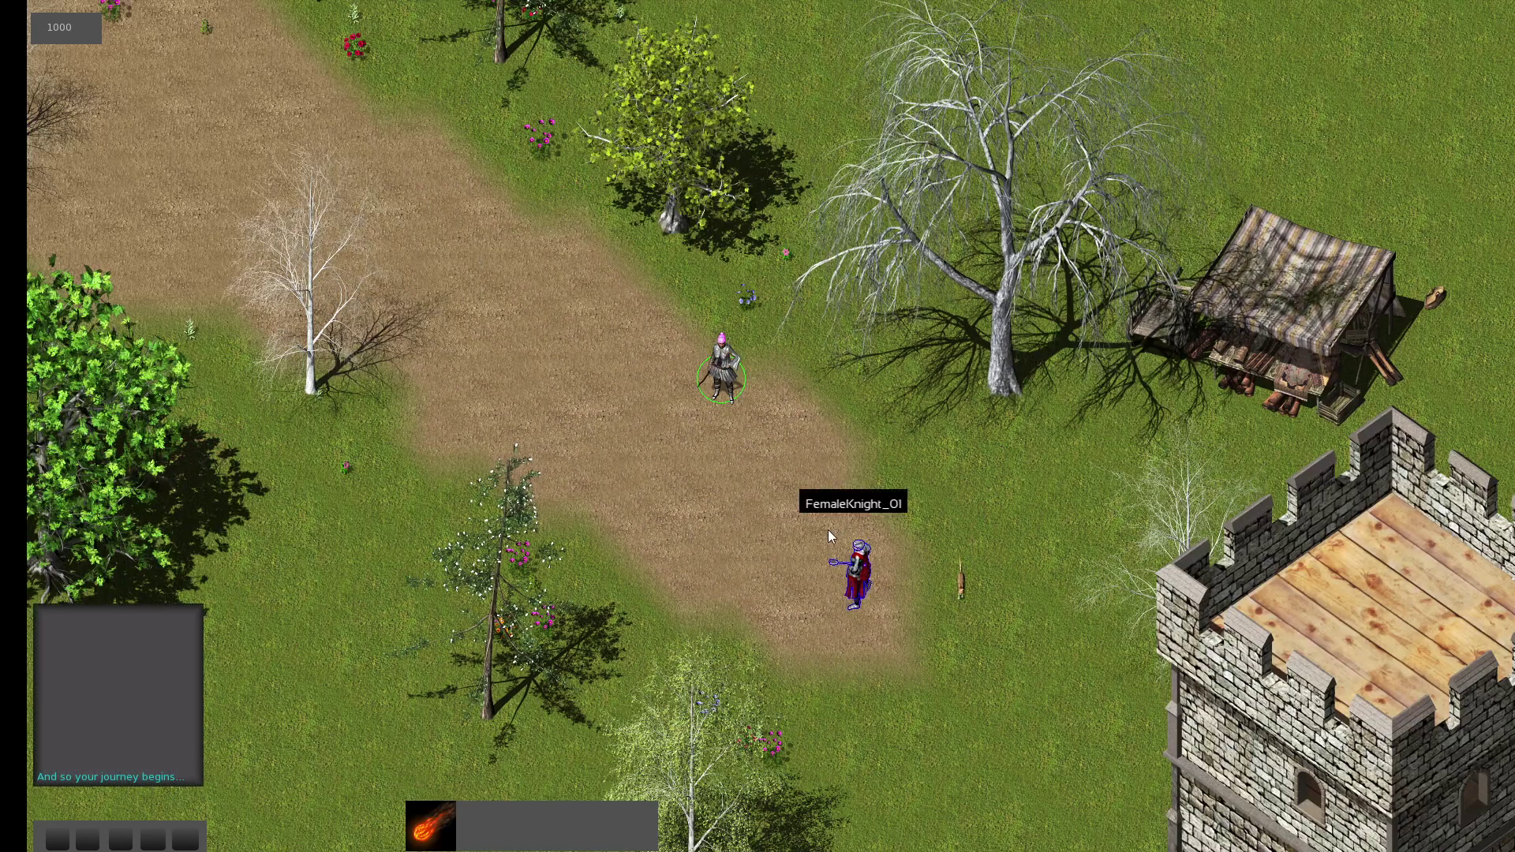
click(829, 536)
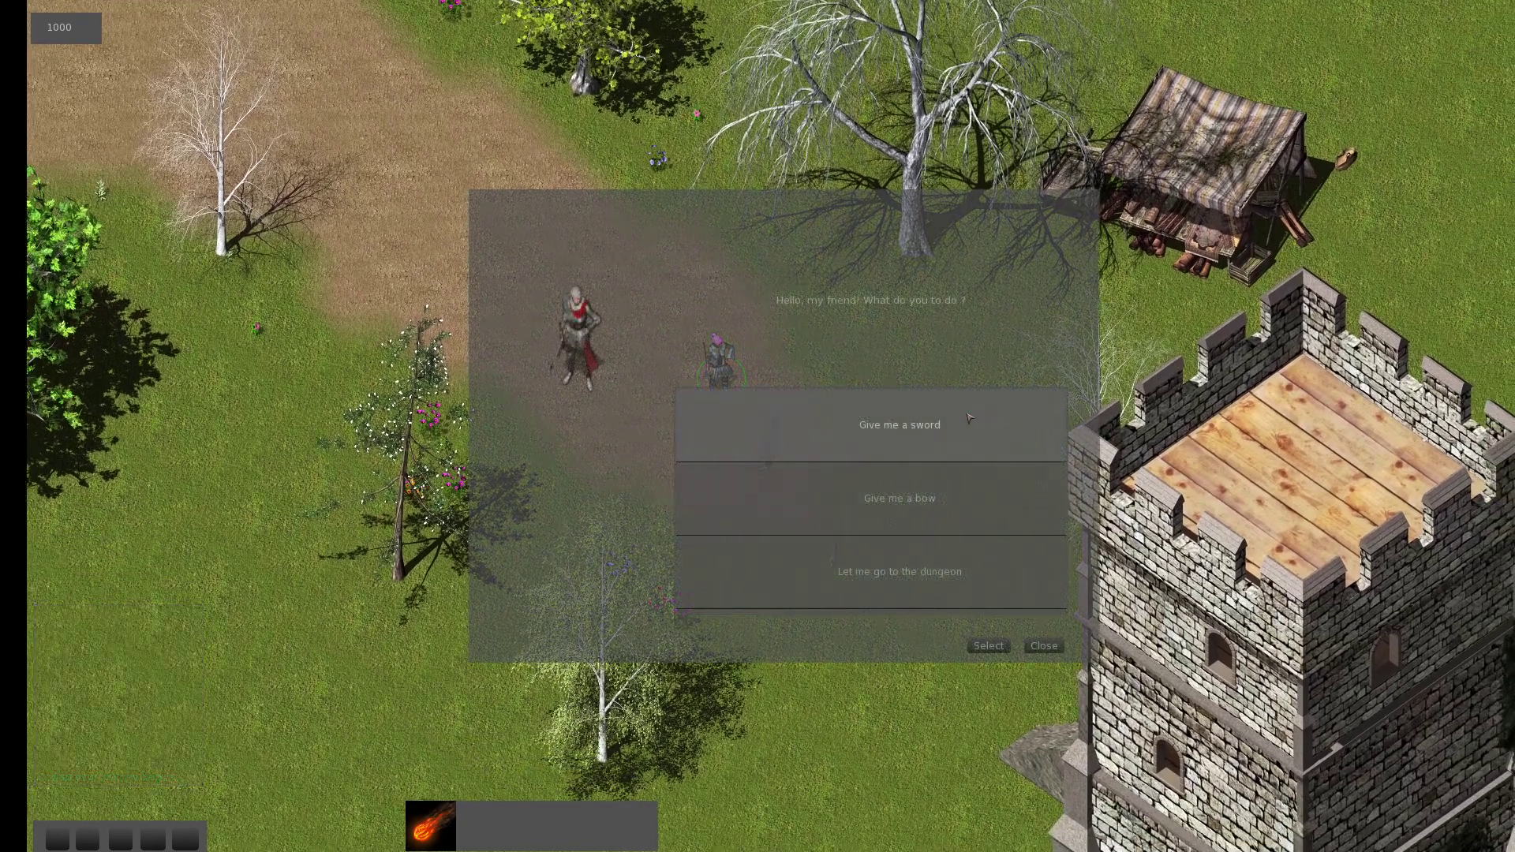
click(993, 648)
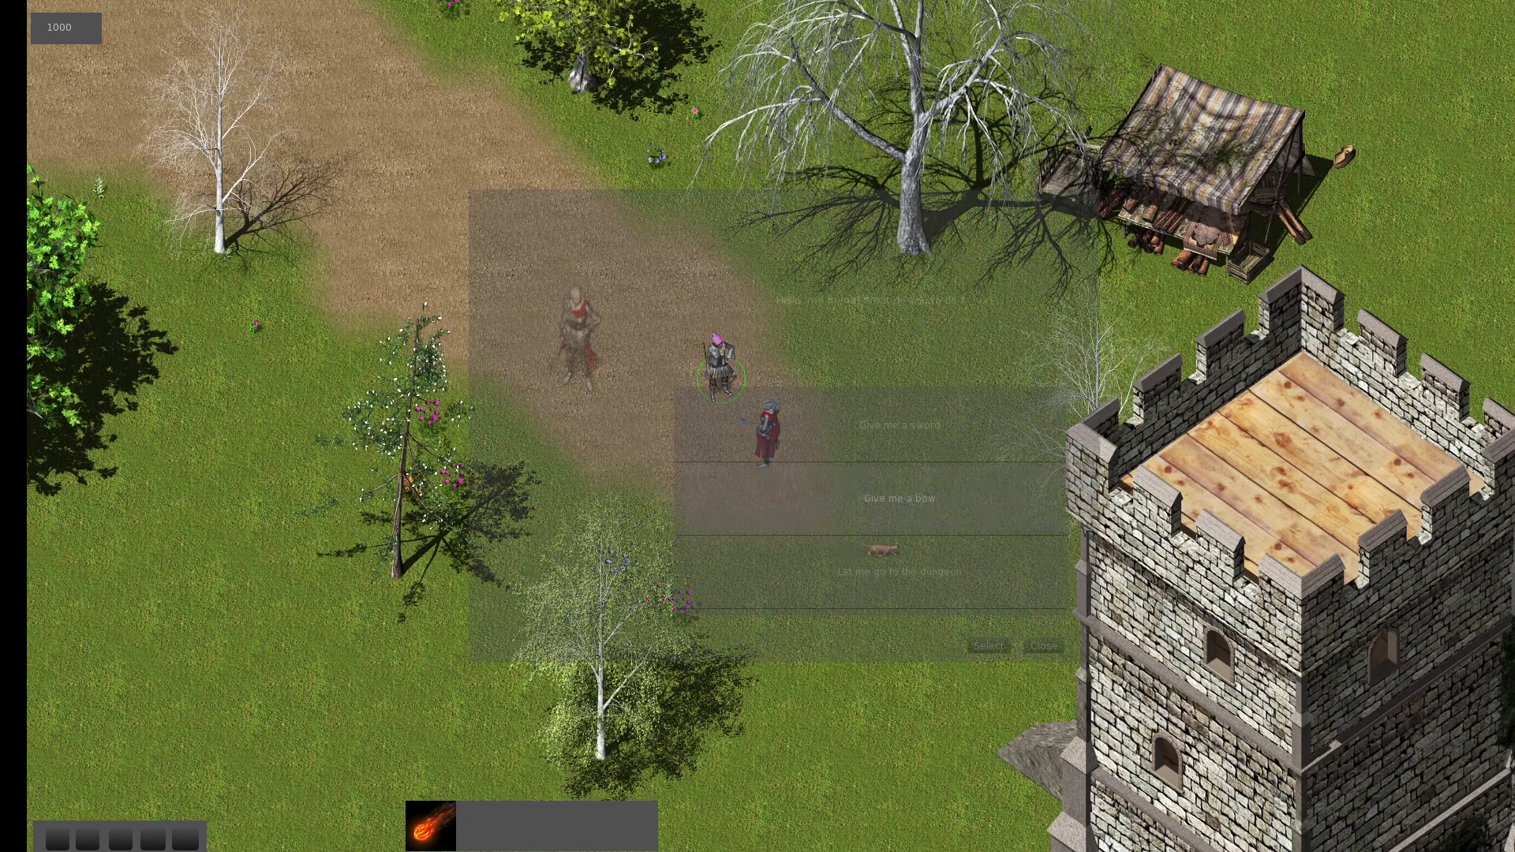
click(954, 578)
click(1055, 652)
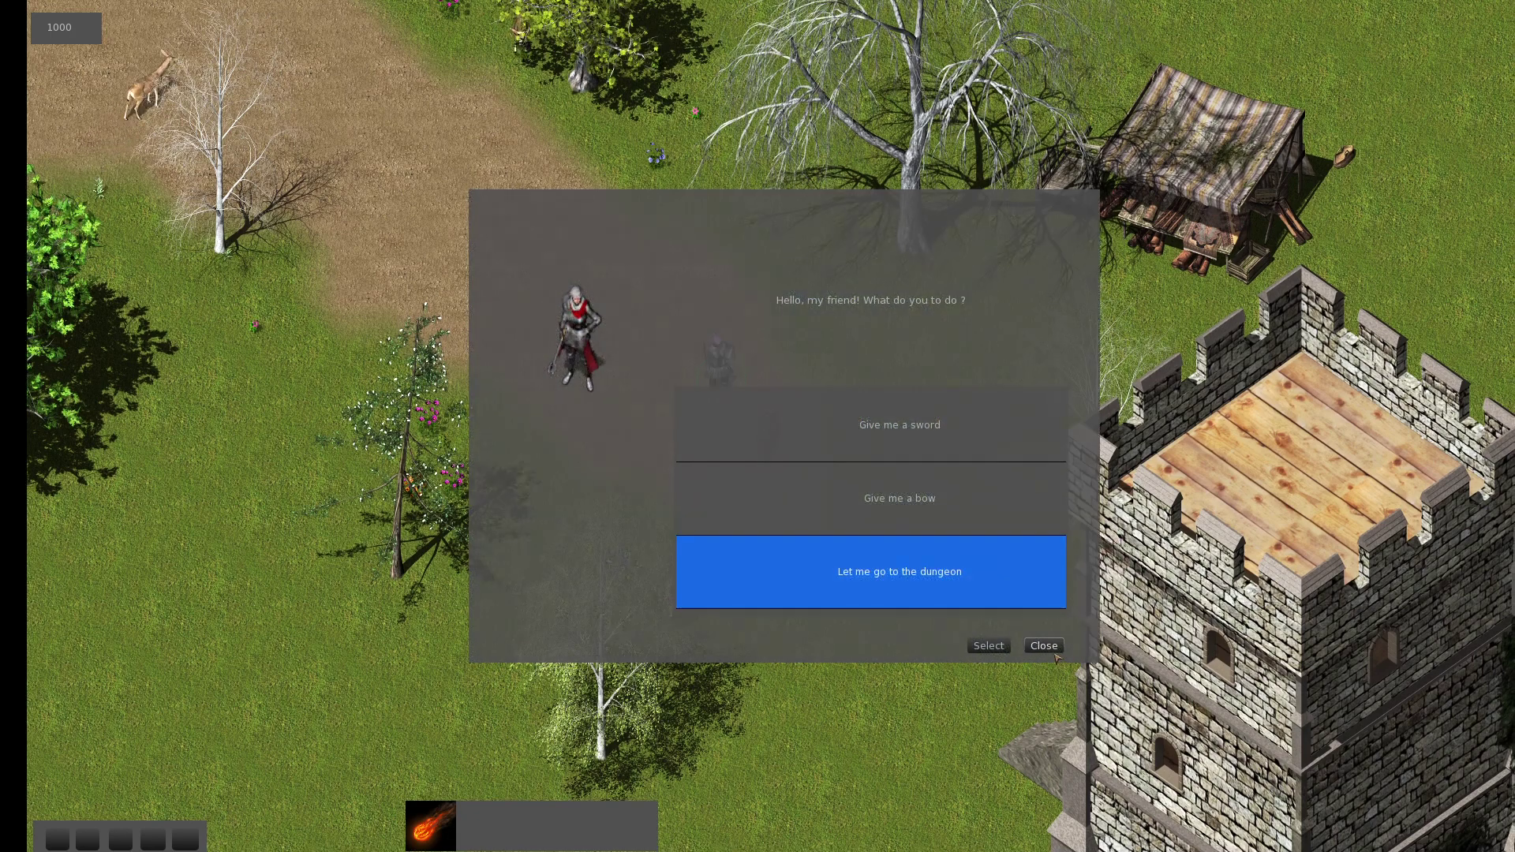
Swap the hero's bow for the sword, then choose the knight's dungeon reply again.
key(i)
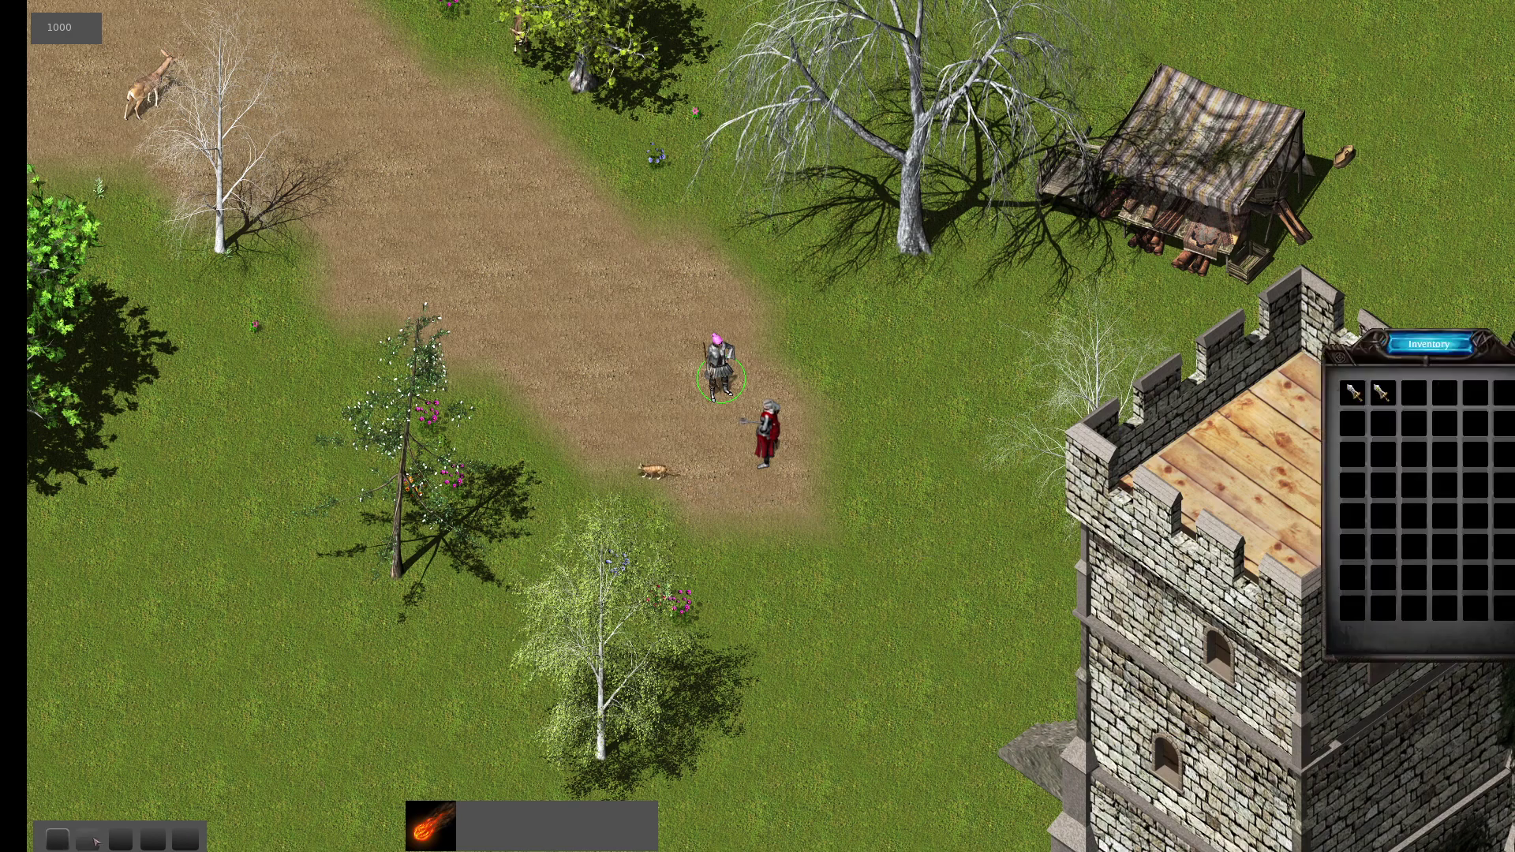
click(89, 840)
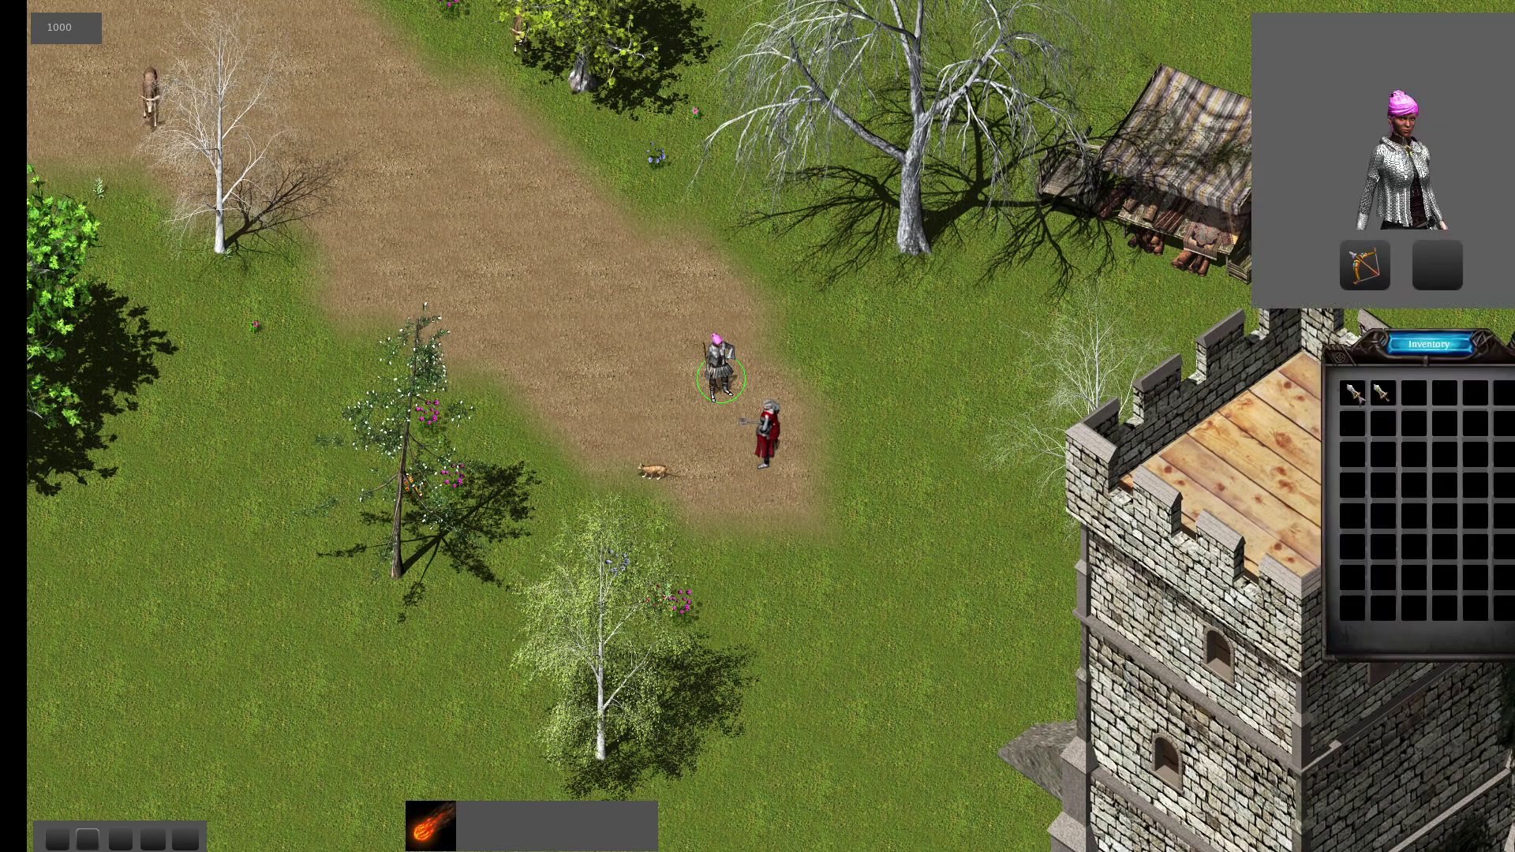
key(w)
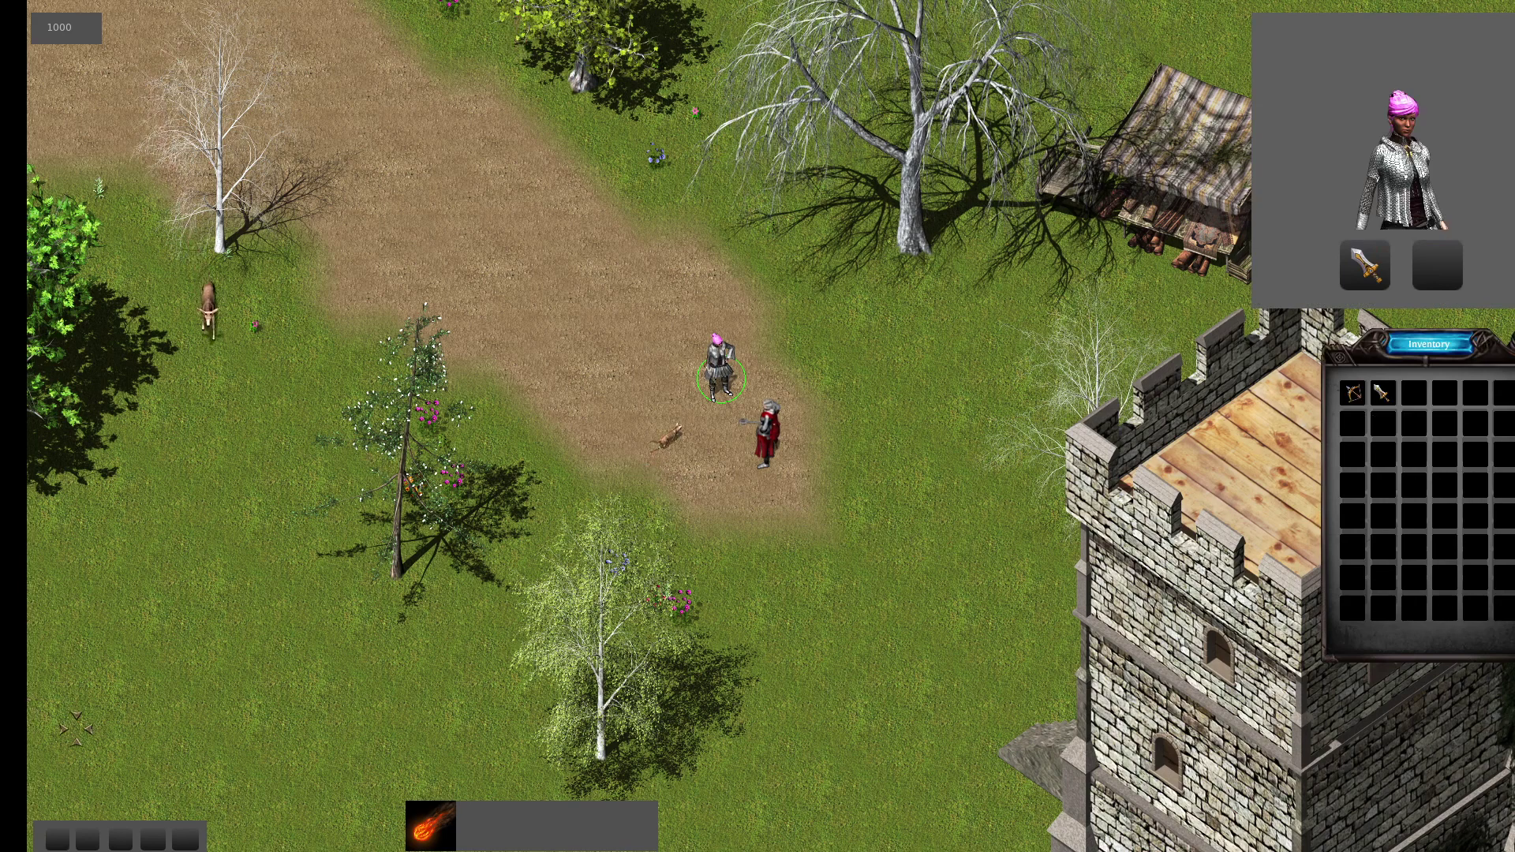
key(i)
key(c)
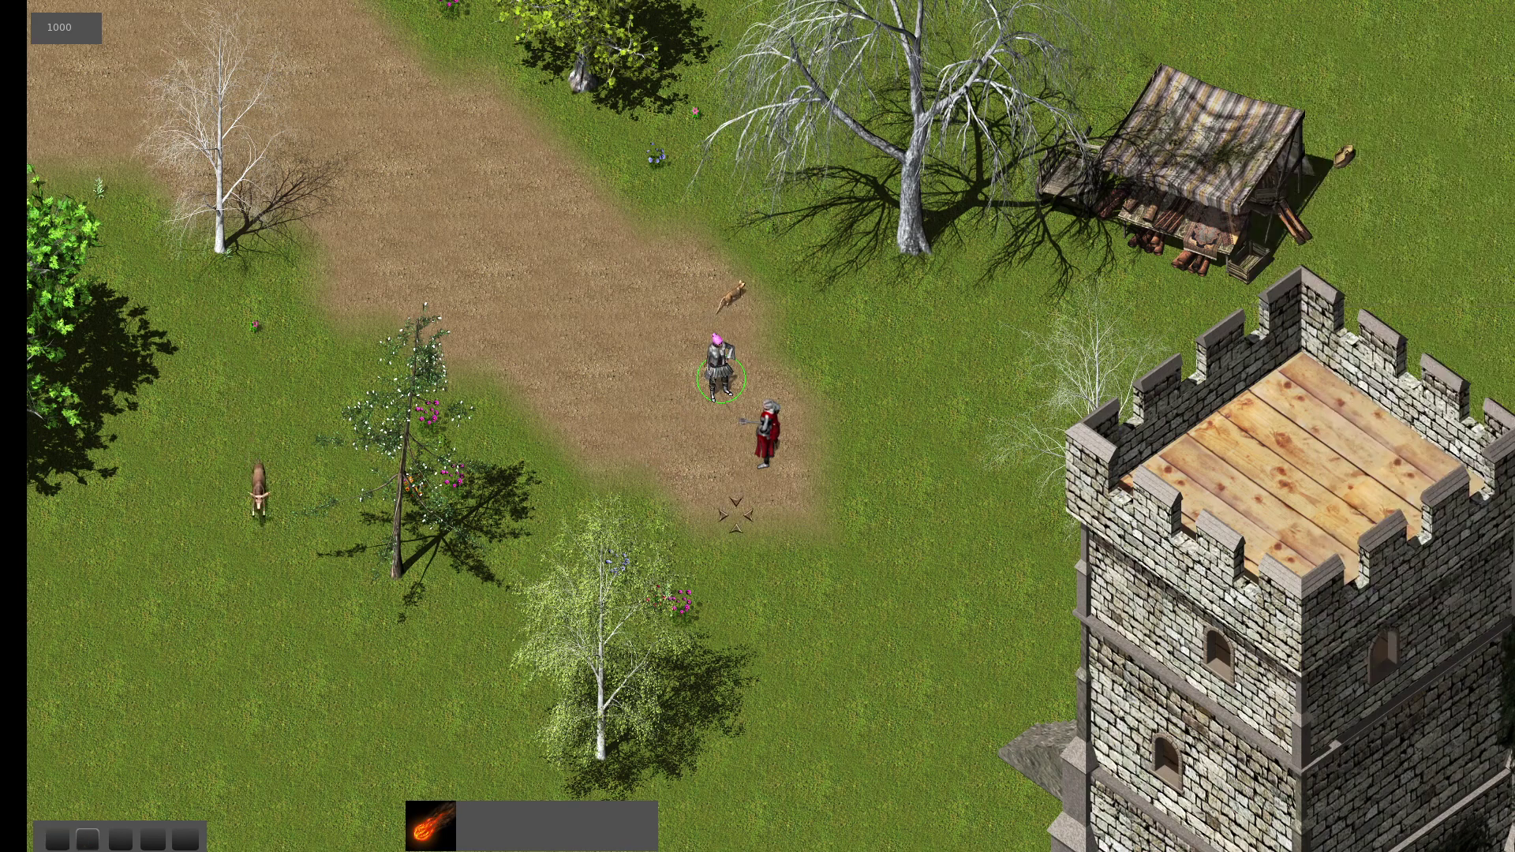
click(766, 434)
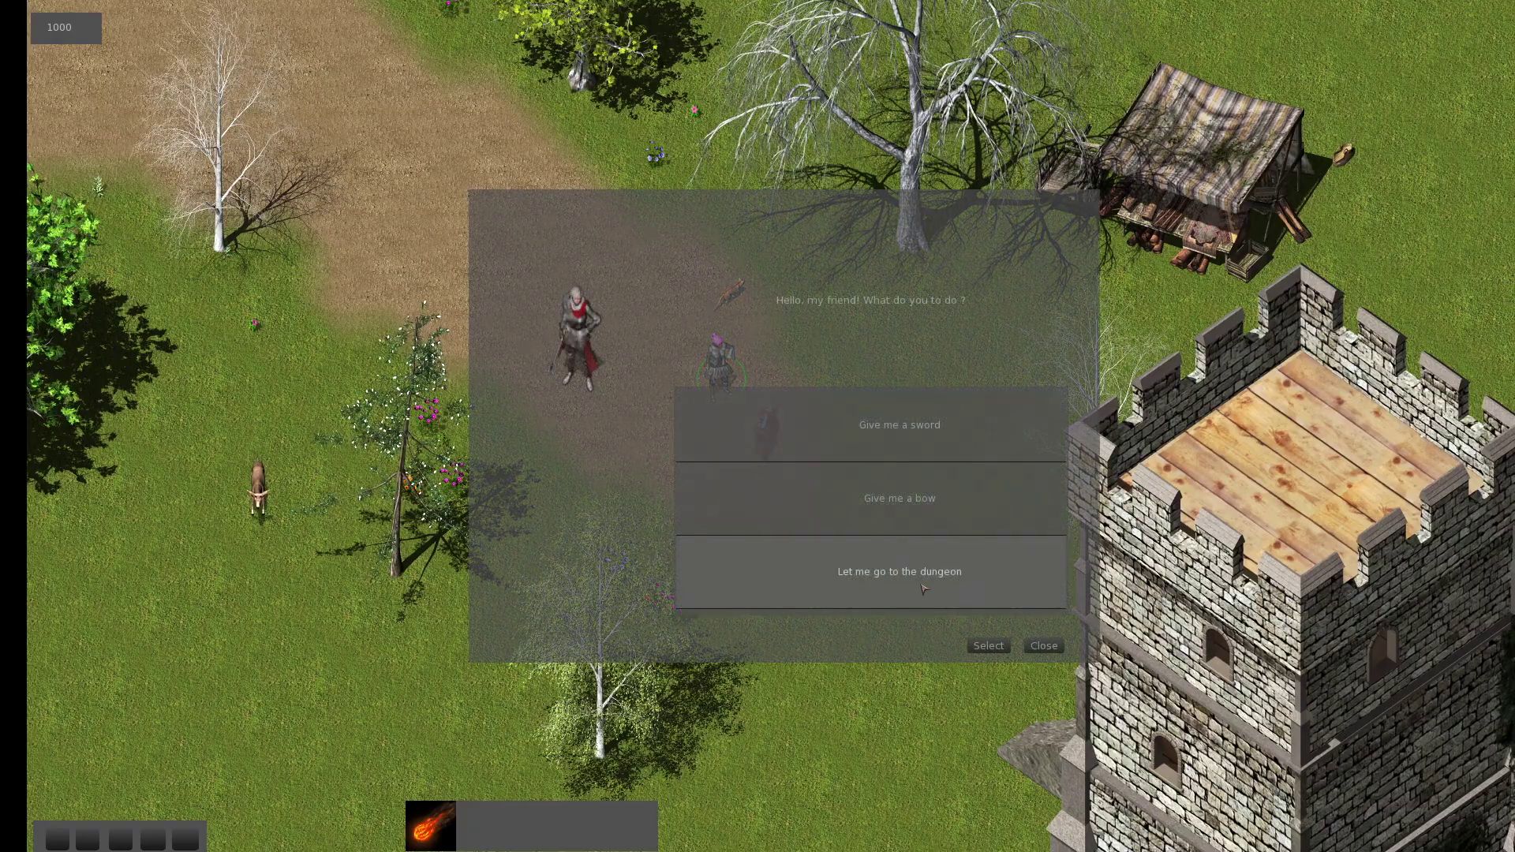
click(924, 588)
Confirm the dungeon trip, equip the sword over the bow, and walk toward the red demon.
click(993, 647)
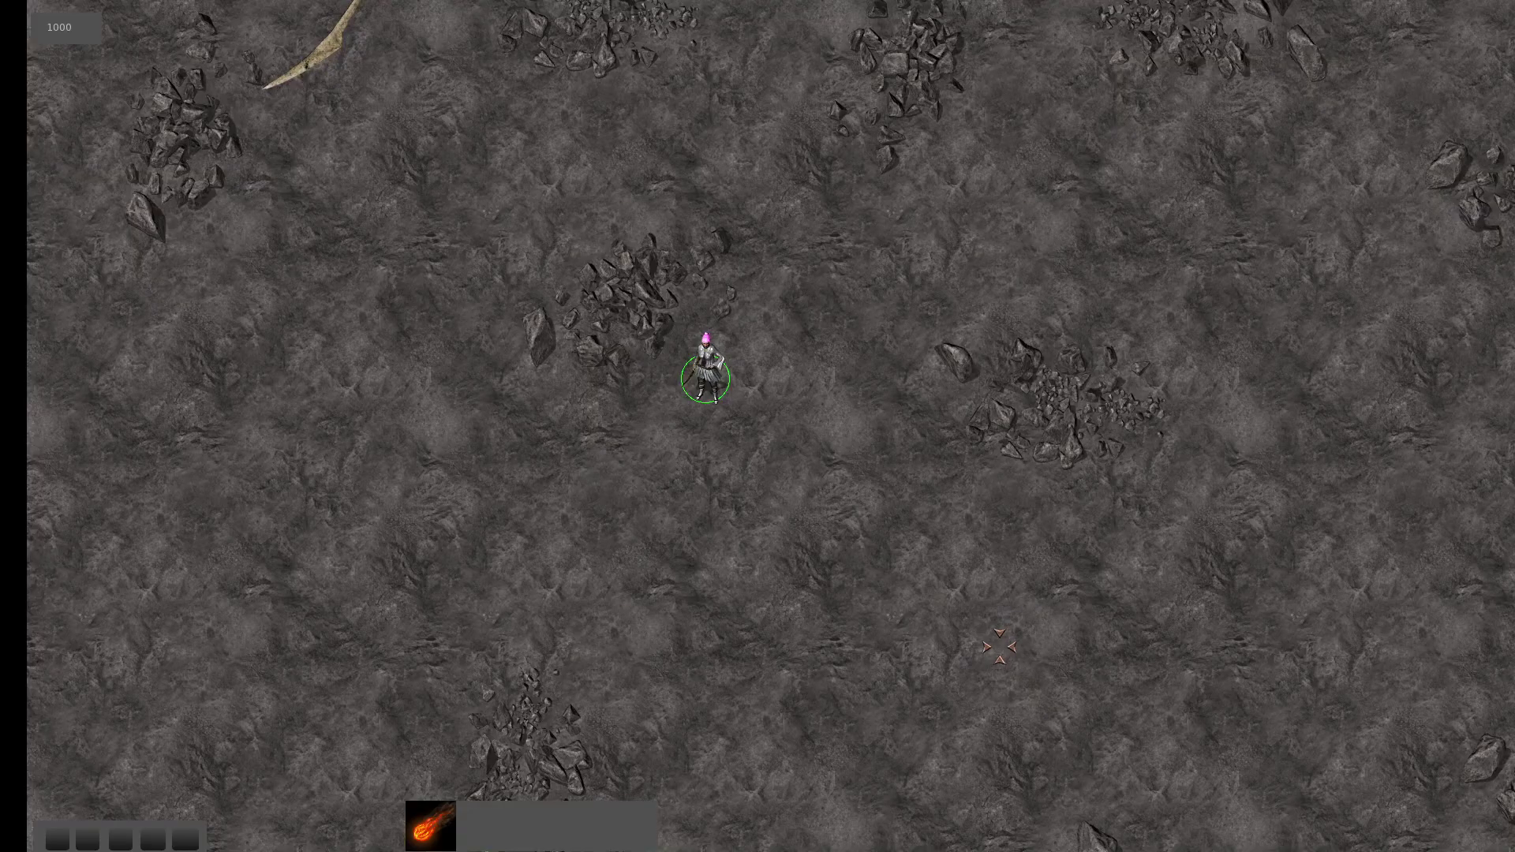
click(64, 841)
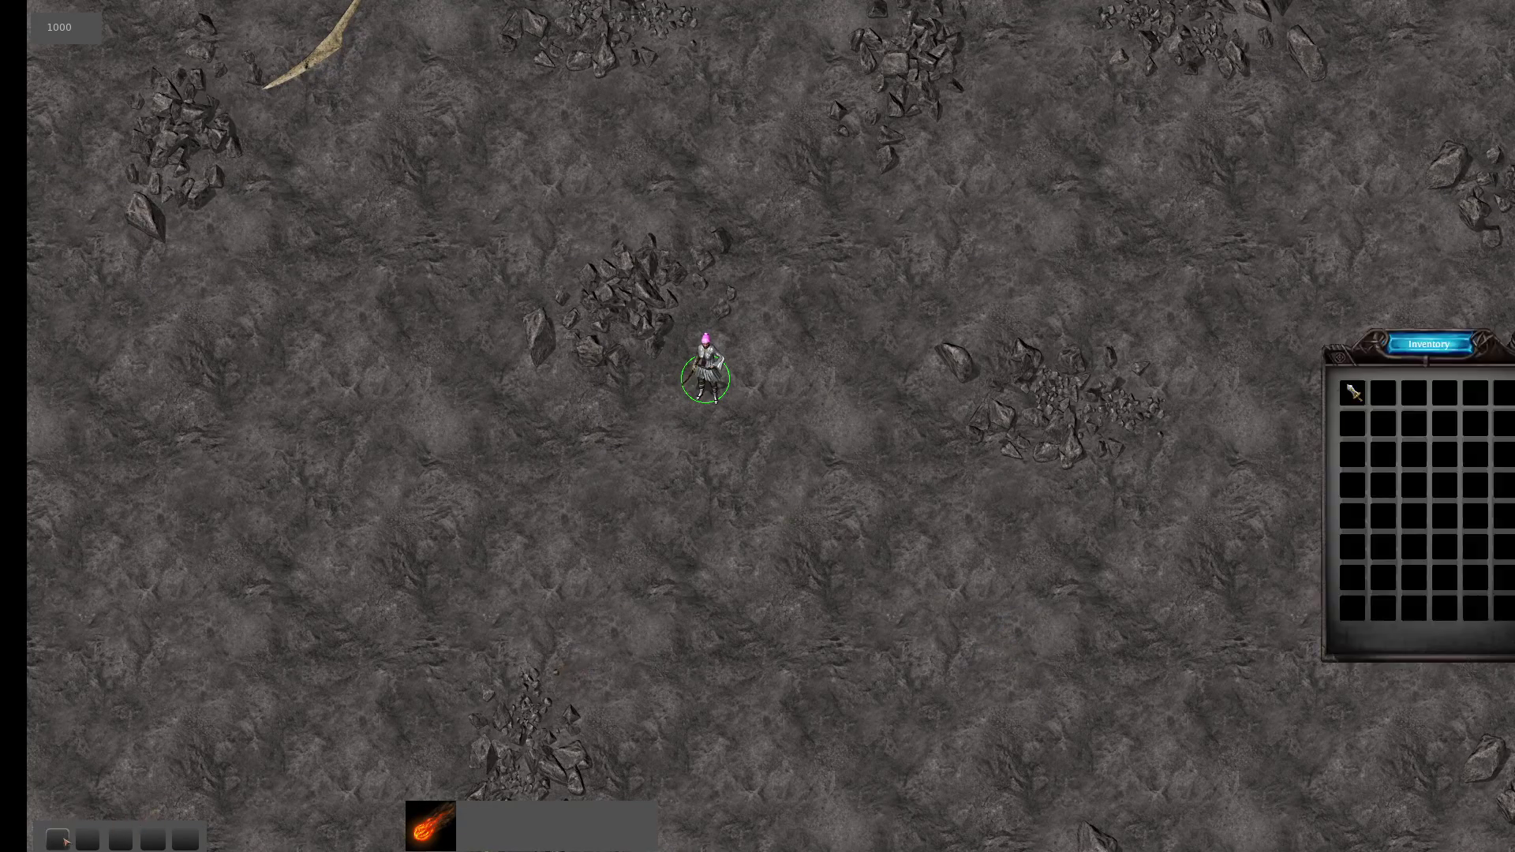
click(89, 840)
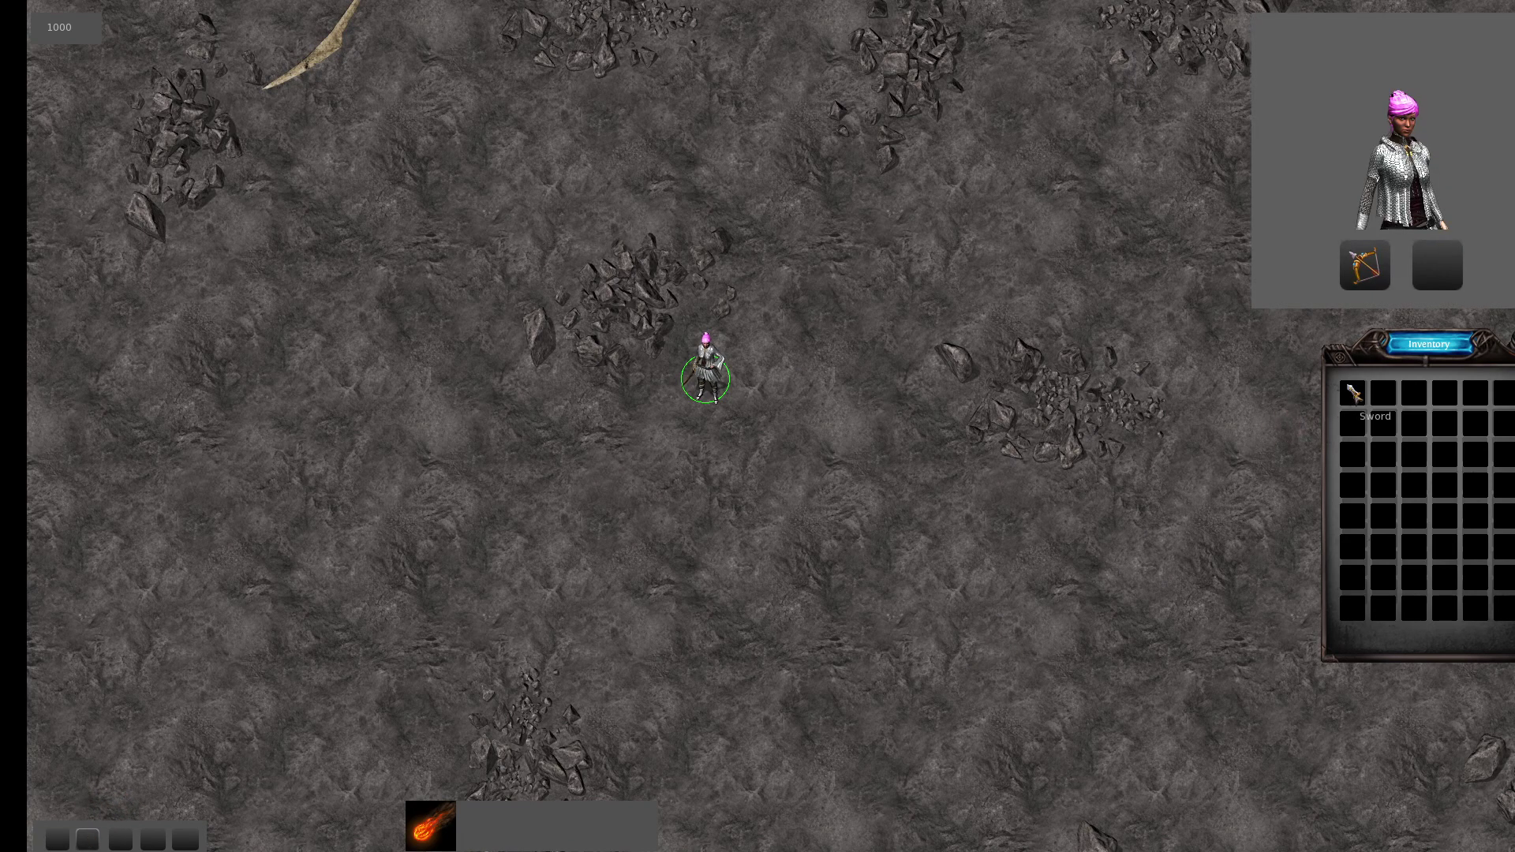
click(1354, 393)
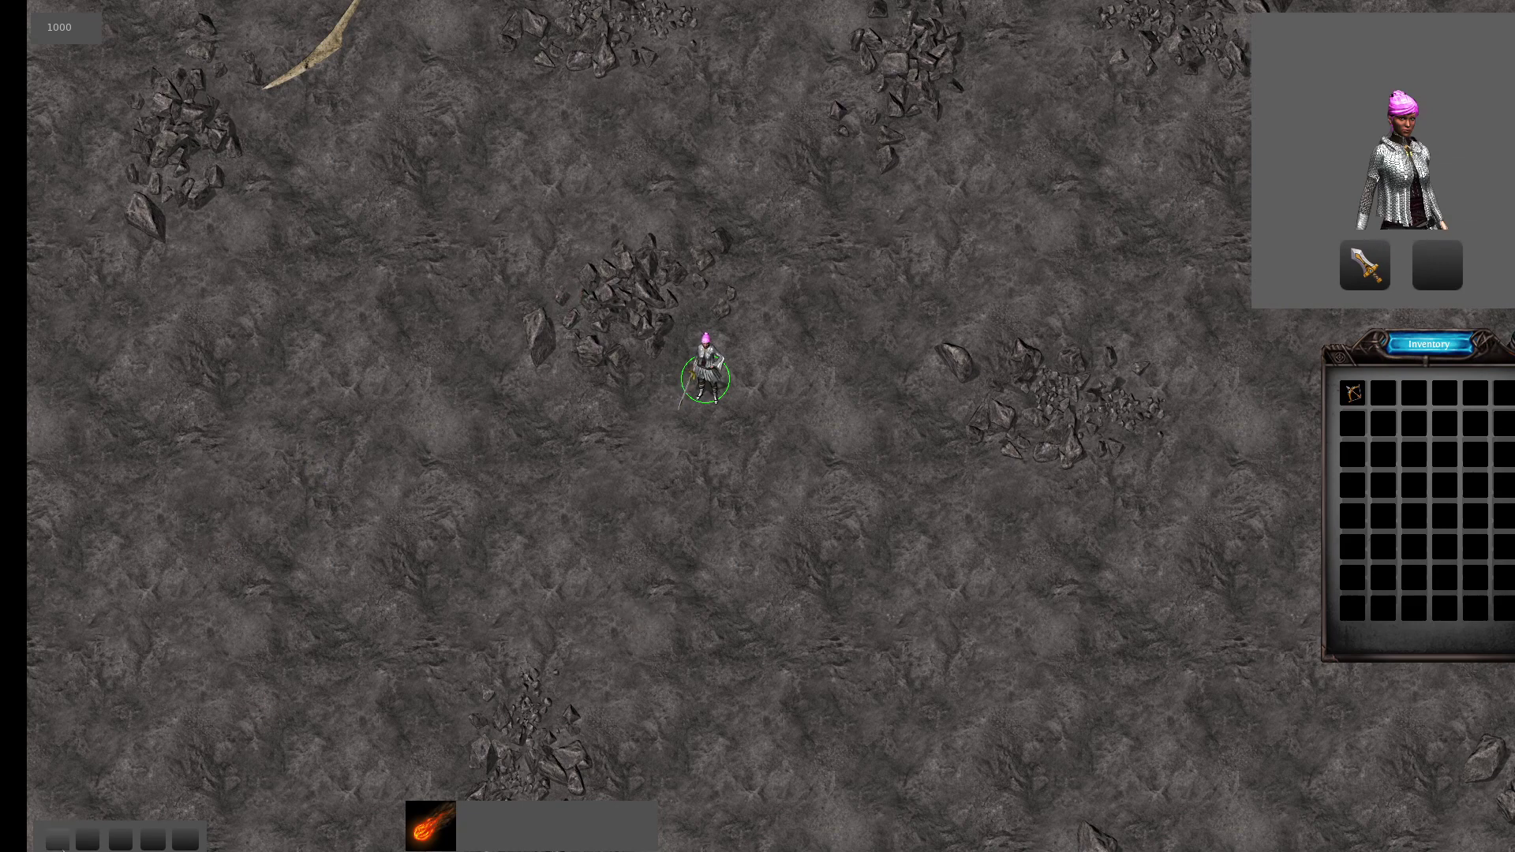
click(57, 838)
click(88, 839)
click(600, 245)
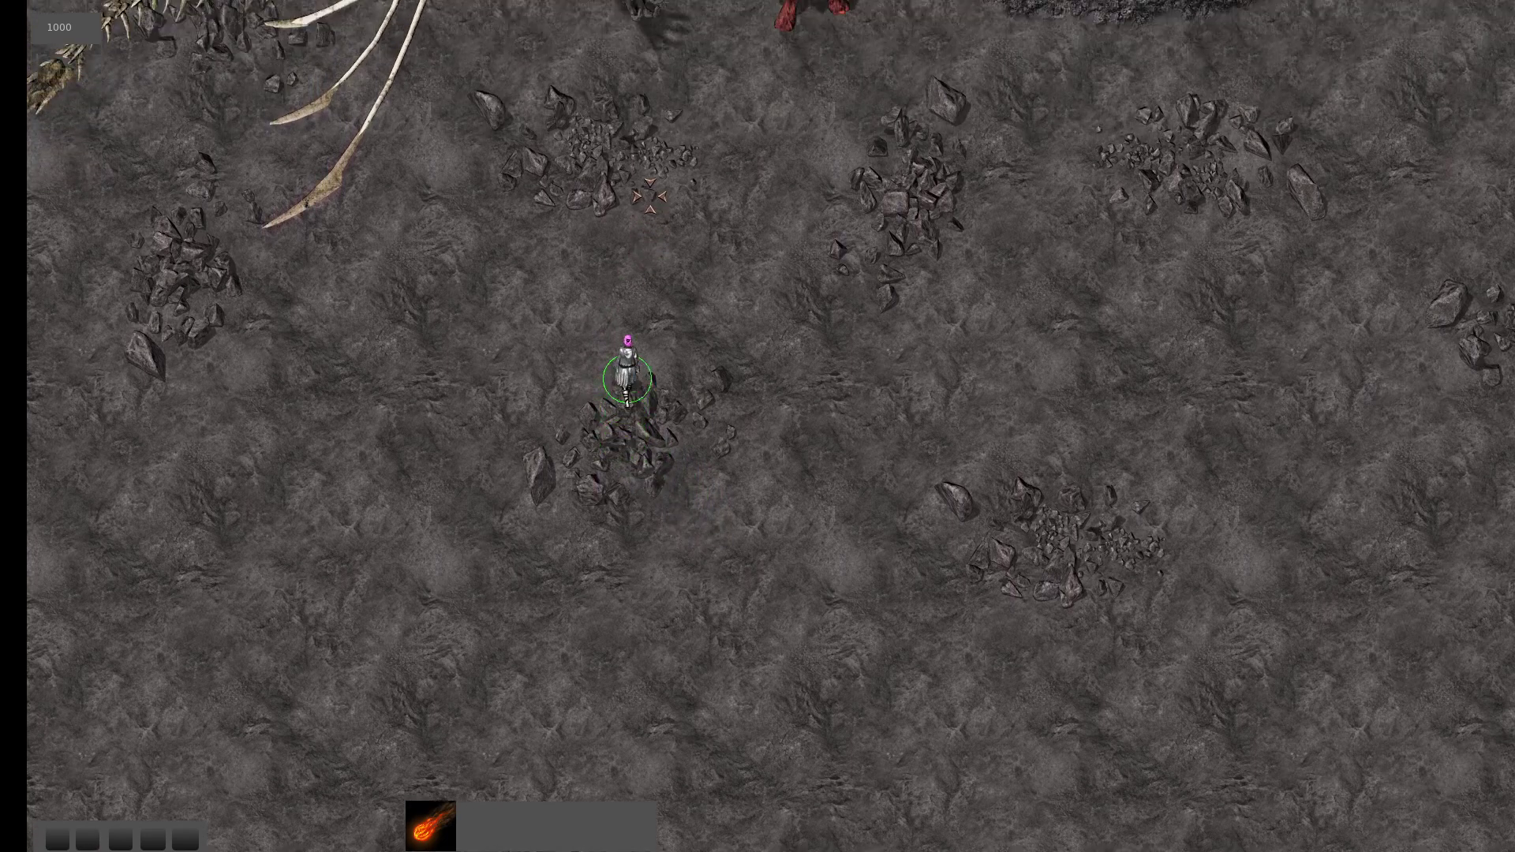
click(648, 196)
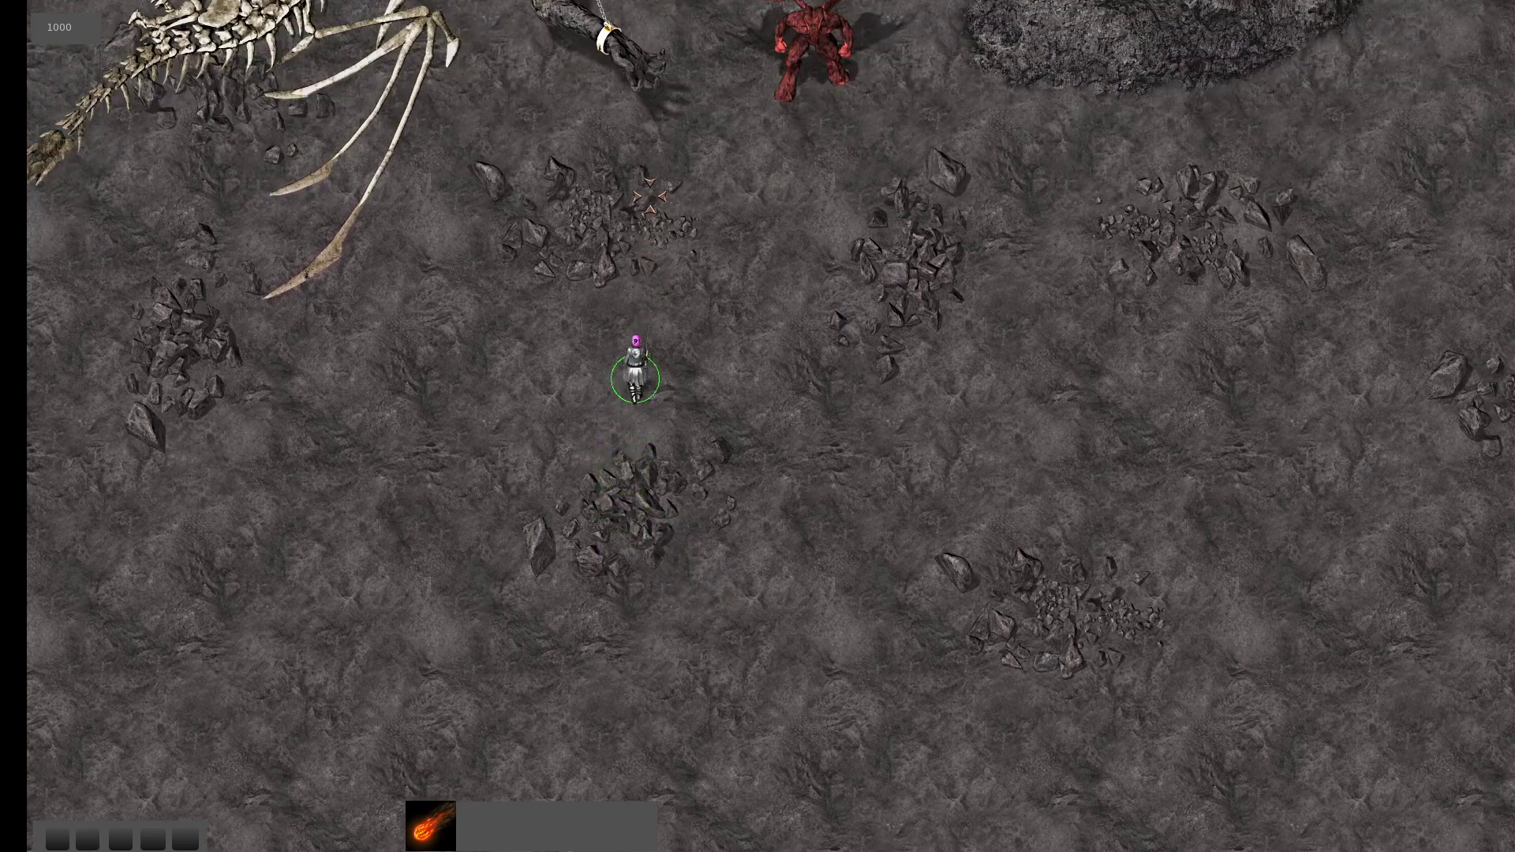